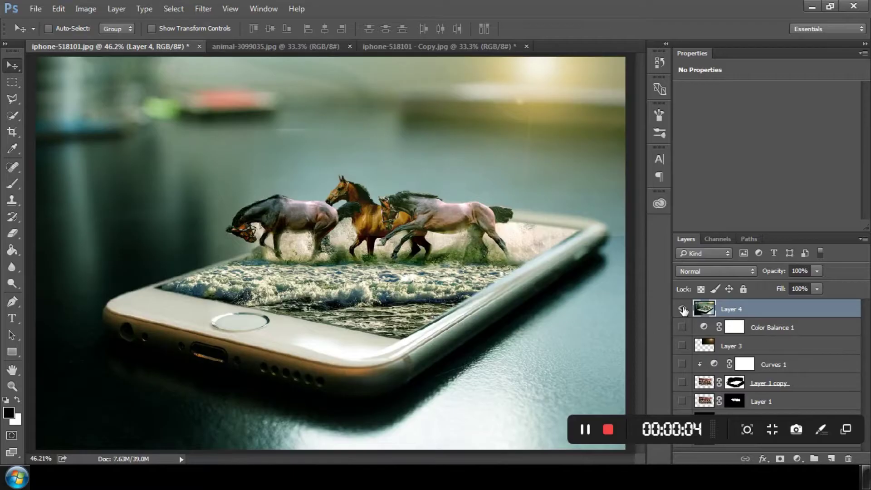
Step: Check the finished composite's top layer, then close iphone-518101.jpg without saving
left_click(682, 309)
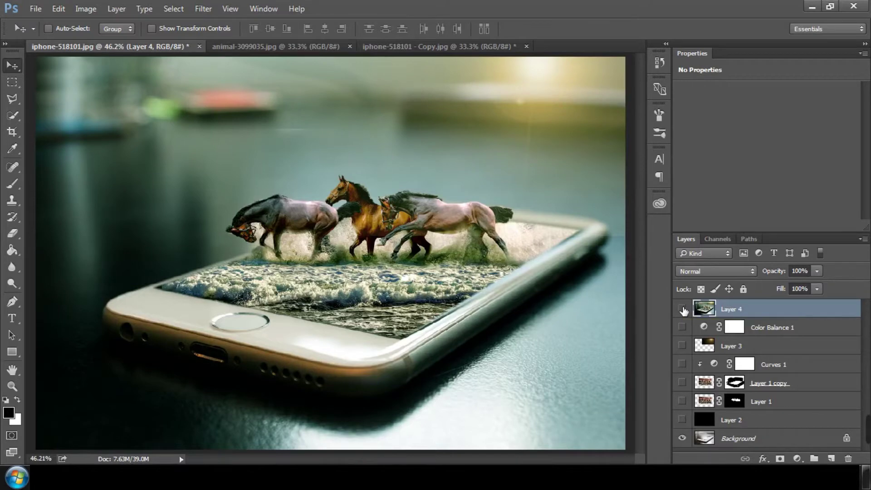
left_click(682, 309)
left_click(682, 309)
left_click(313, 46)
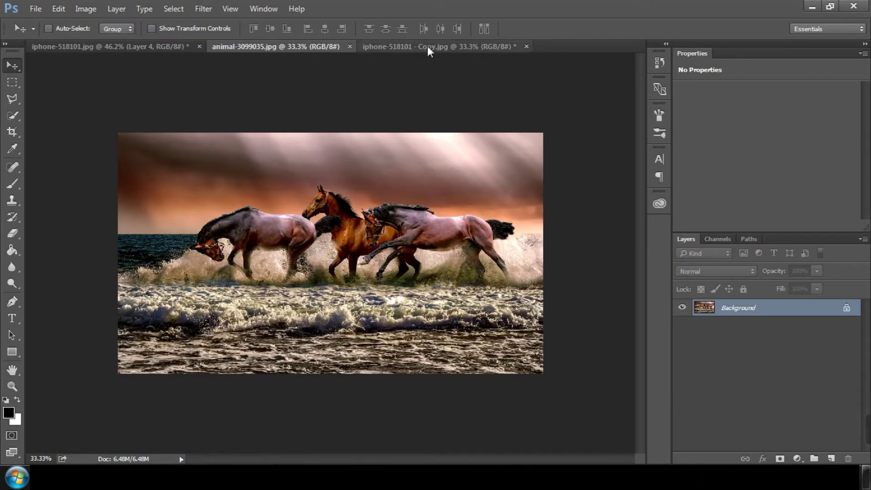
left_click(405, 46)
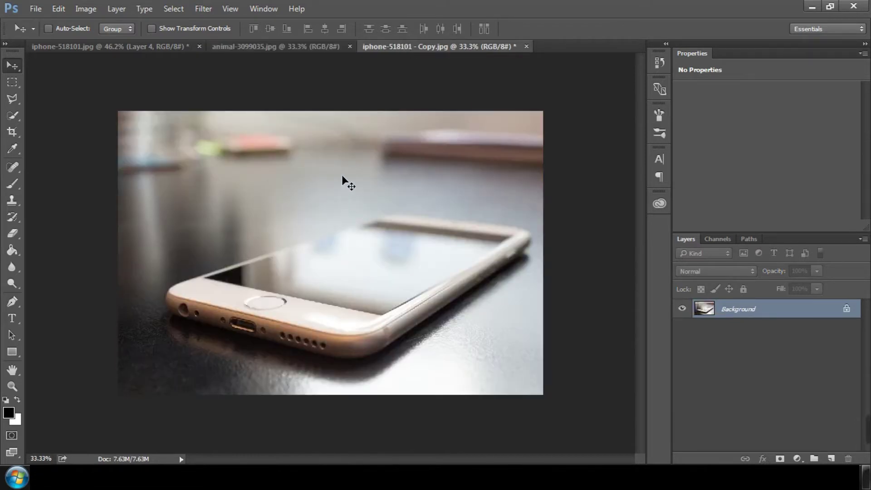
left_click(199, 46)
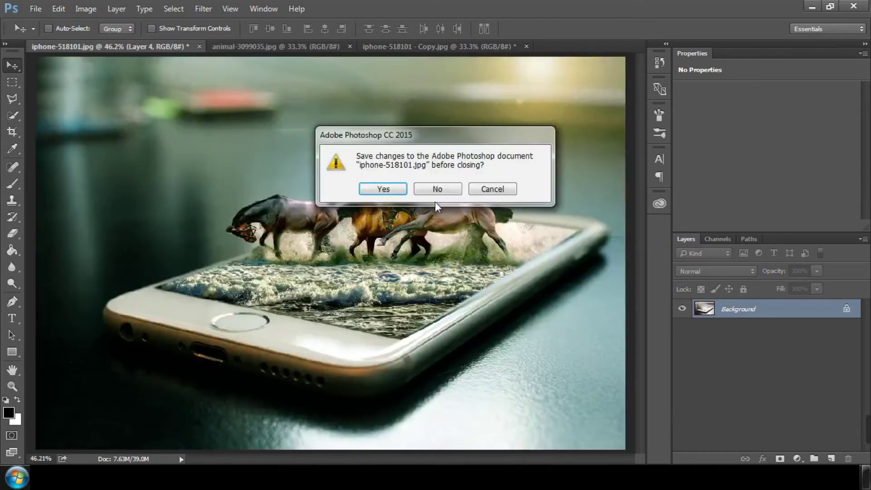
left_click(437, 189)
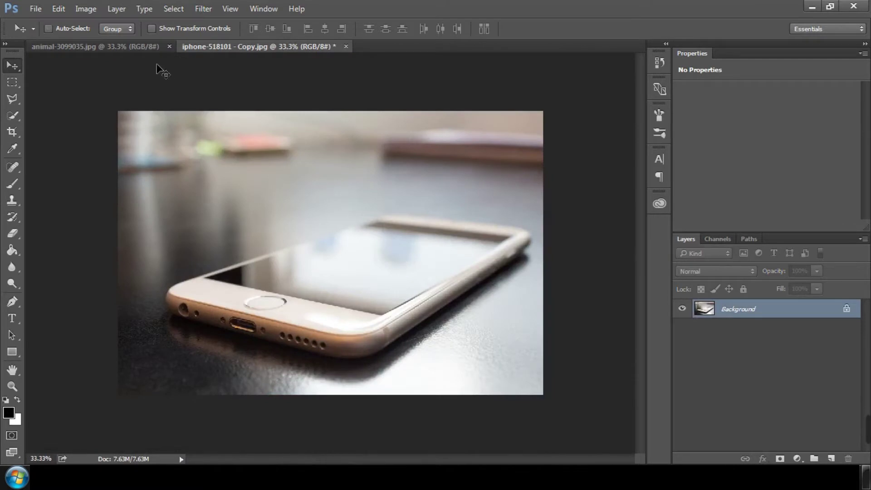
Step: Paste the whole horses photo into the iPhone copy as Layer 1 and start moving it
left_click(143, 47)
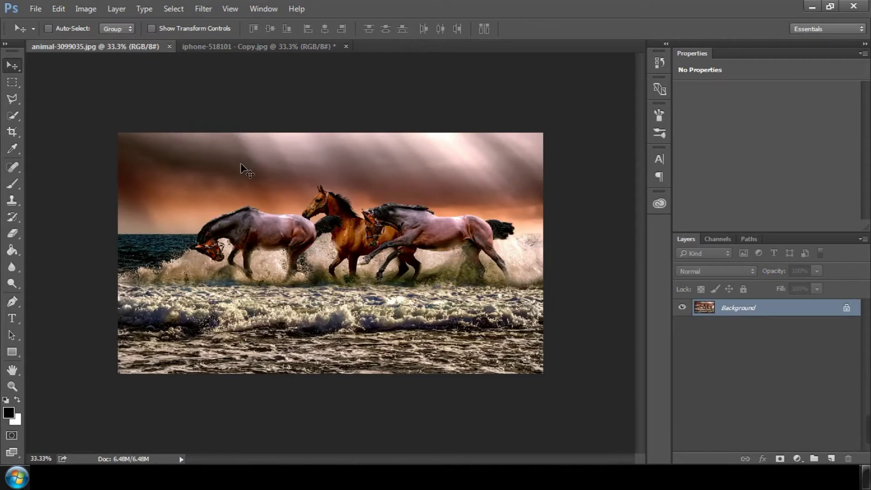
key("ctrl+a")
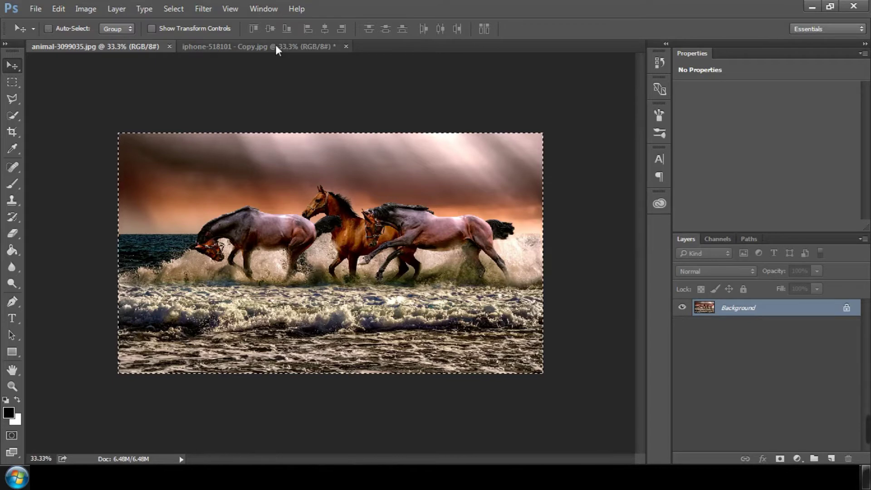
left_click(276, 47)
key("ctrl+v")
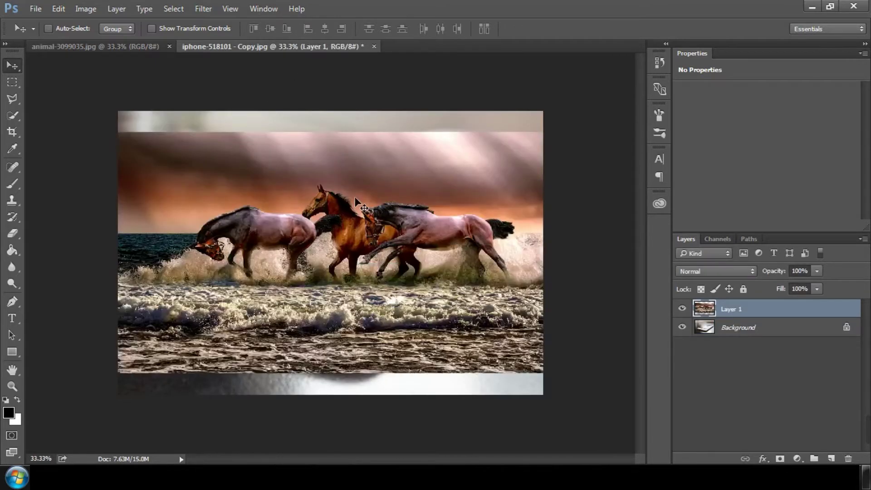
key("ctrl+t")
left_click_drag(320, 253, 347, 193)
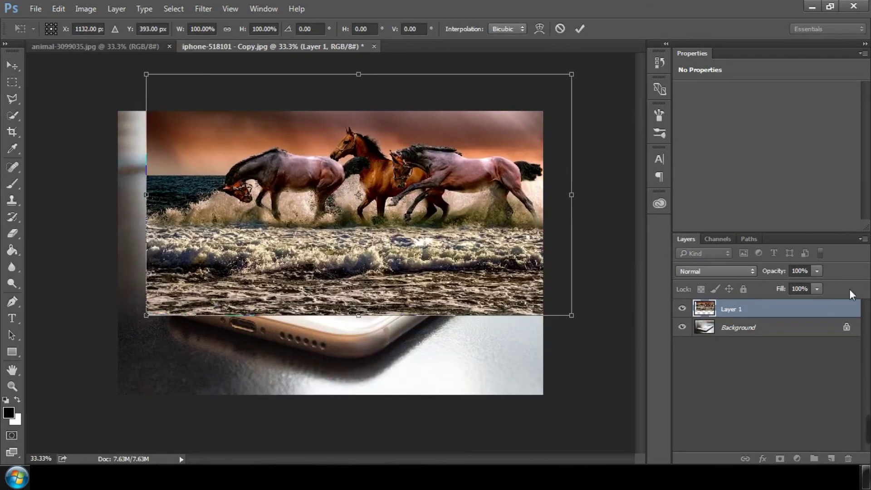
Step: Set Layer 1 to 42% opacity, scale it to 65.55% over the phone screen, and commit
left_click(816, 271)
left_click_drag(804, 284, 777, 285)
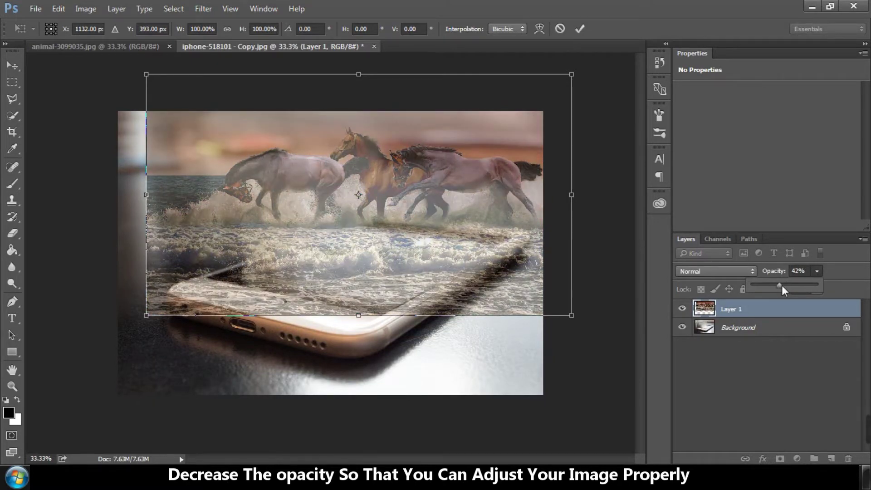
left_click_drag(412, 258, 399, 300)
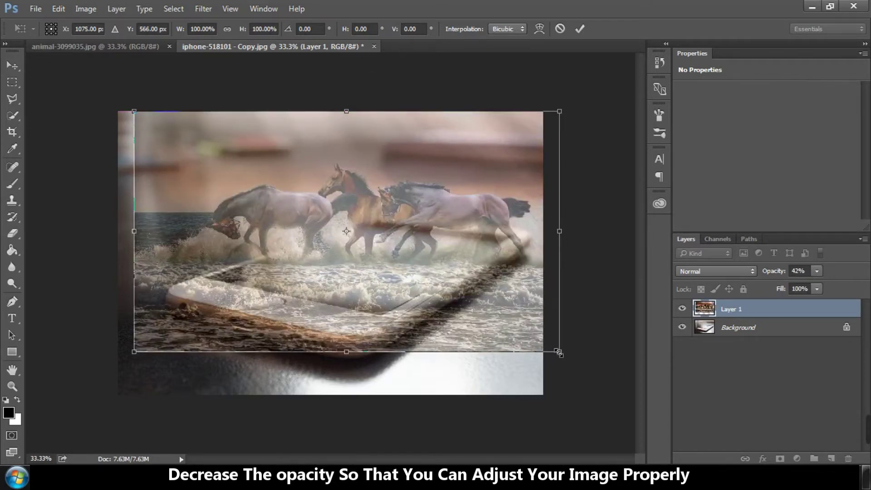
left_click_drag(558, 352, 495, 319)
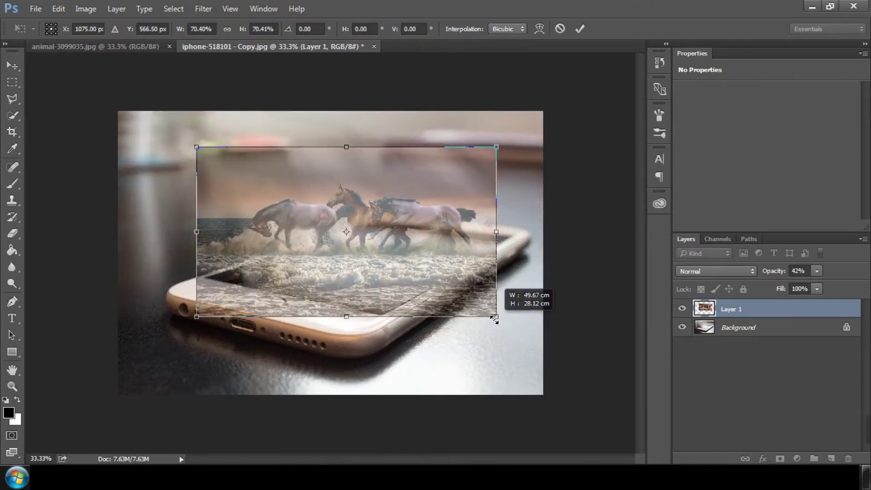
left_click_drag(496, 319, 485, 312)
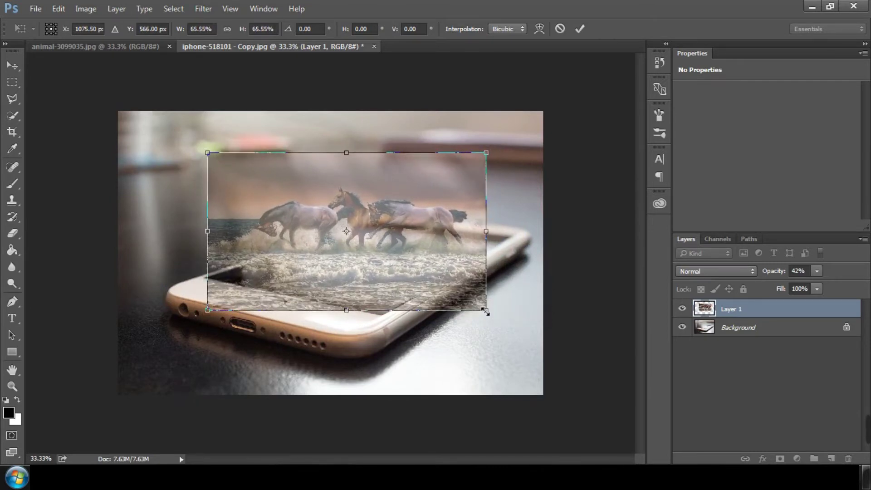
left_click_drag(405, 260, 402, 266)
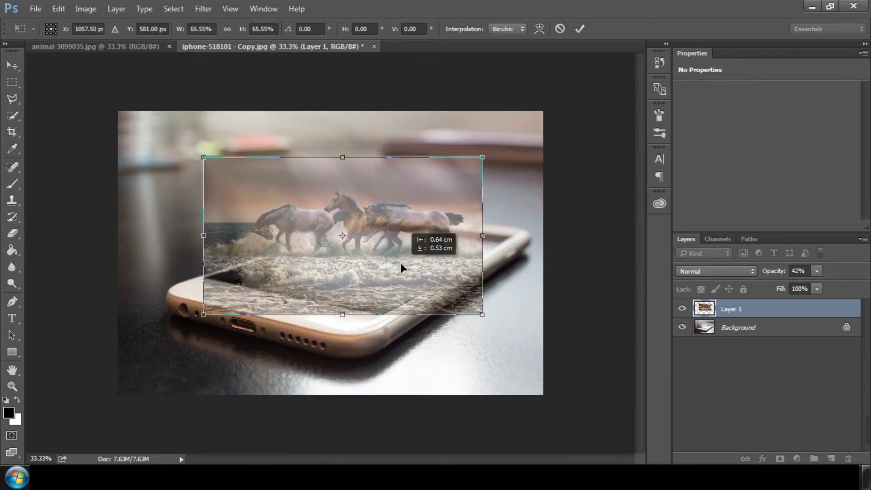
left_click_drag(401, 264, 381, 254)
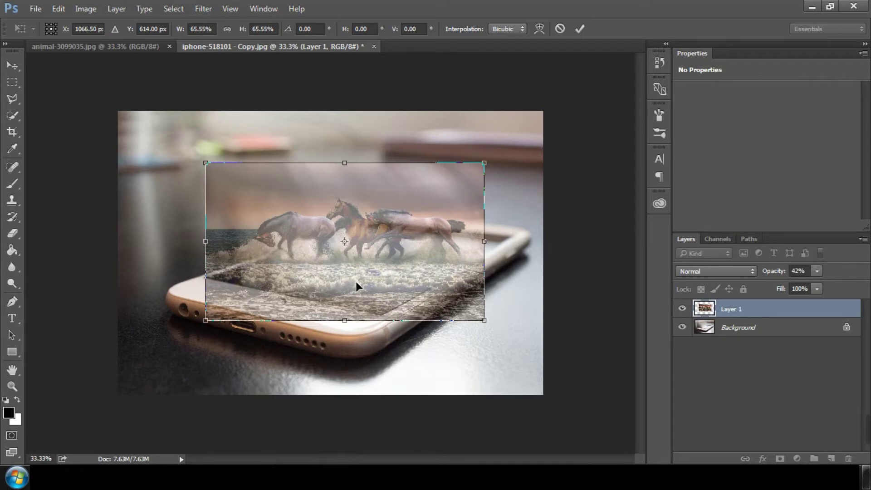
left_click(577, 28)
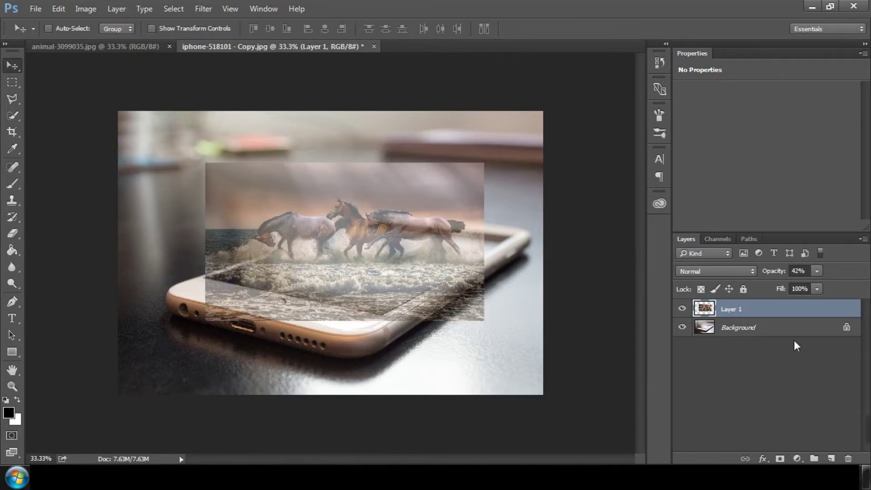
Step: Return Layer 1 to 100% opacity and zoom the view to 50%
left_click(817, 272)
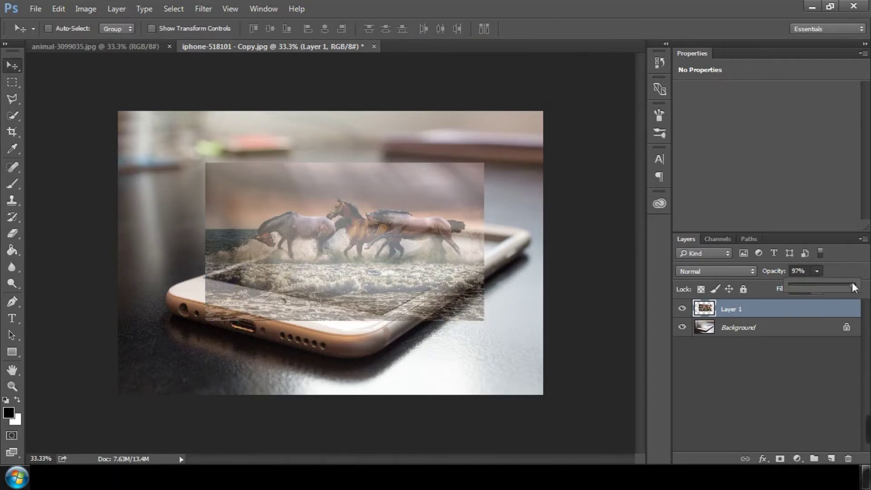
left_click_drag(848, 283, 856, 282)
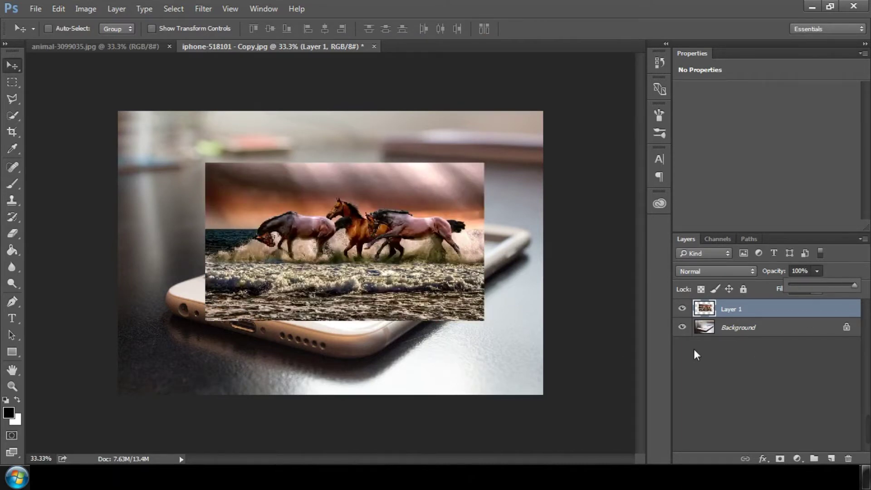
key("ctrl")
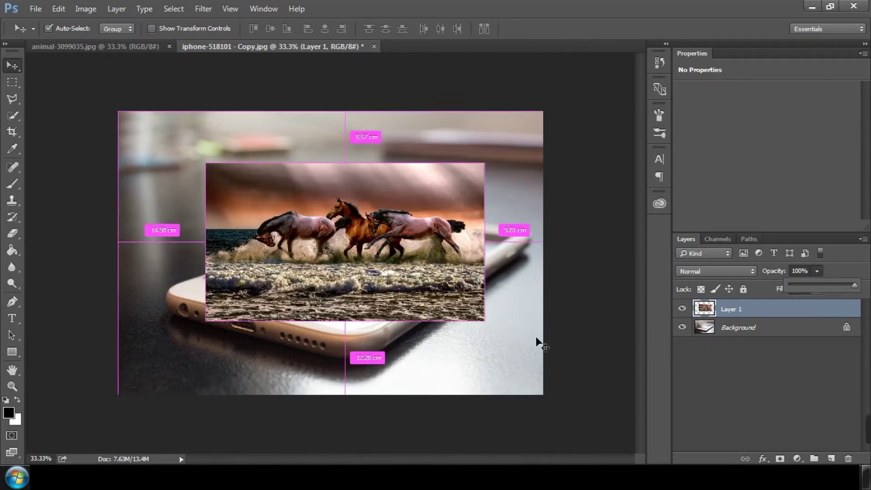
key("ctrl")
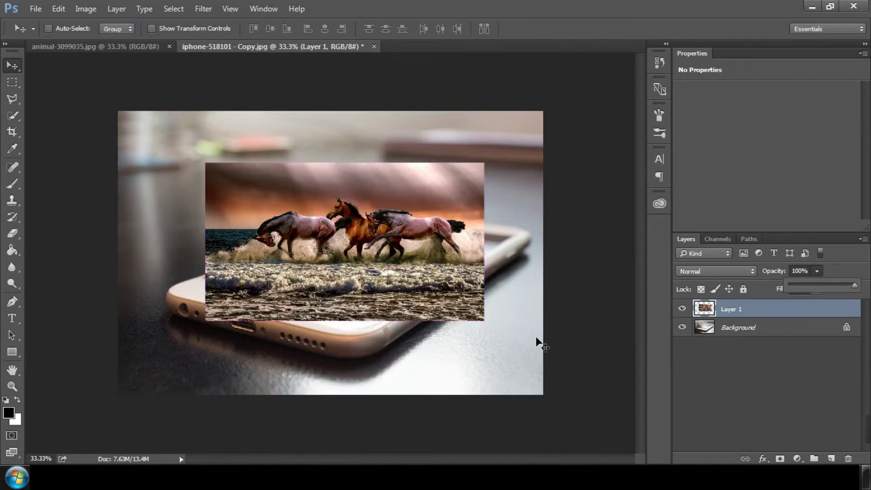
key("ctrl")
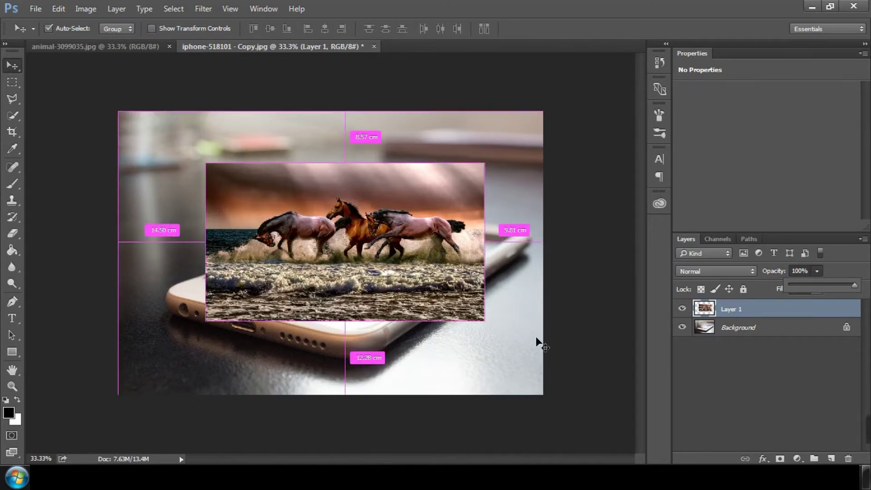
key("ctrl")
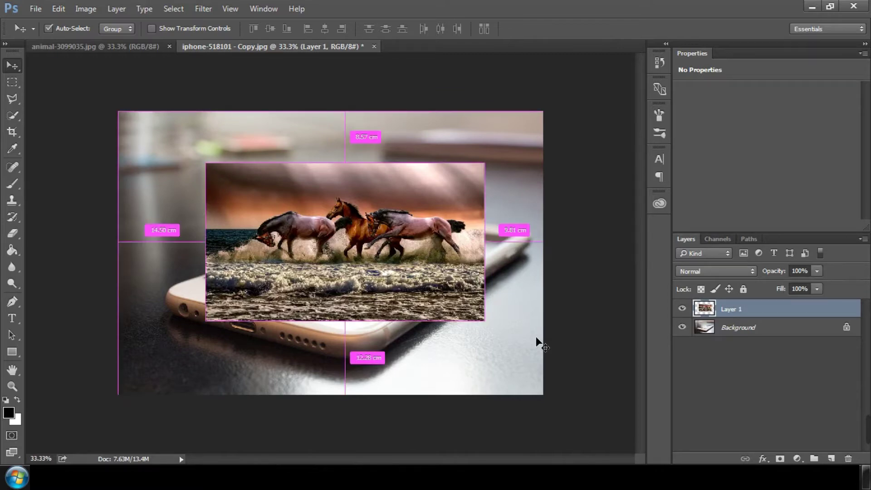
key("ctrl+plus")
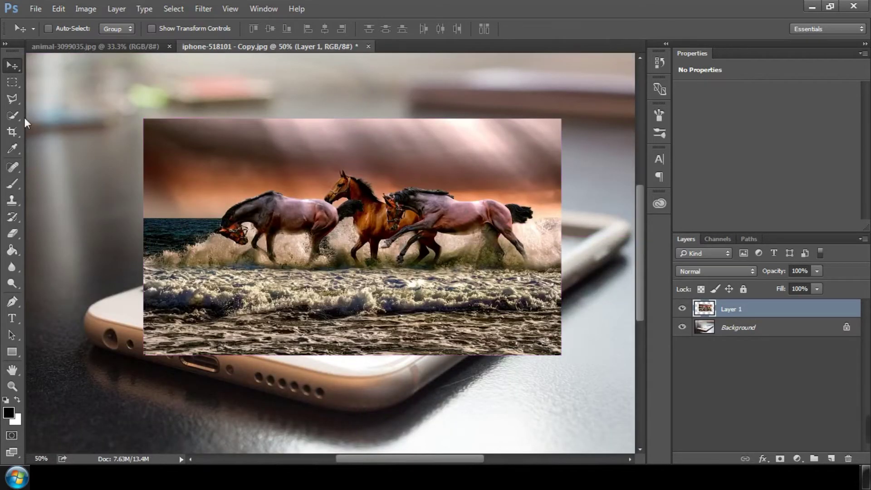
Step: Paint a Quick Selection at brush size 50 over the horses and splash, then zoom to 100%
left_click(13, 116)
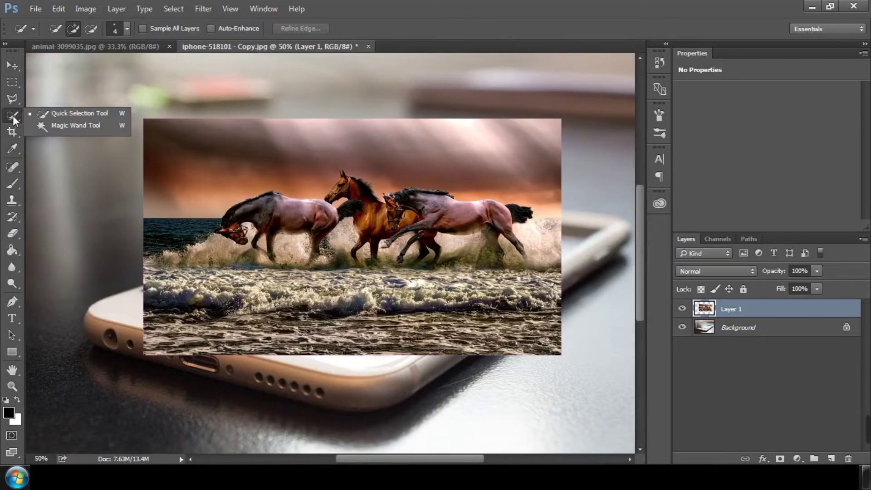
left_click(76, 112)
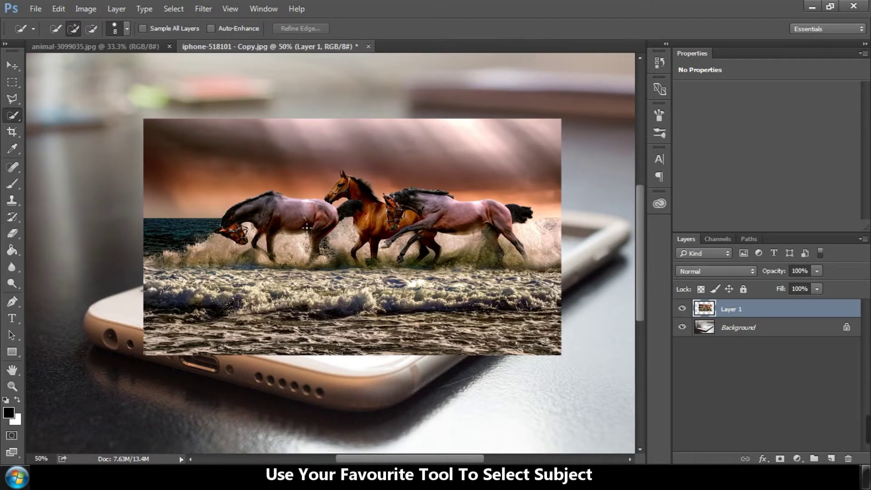
key("bracketright")
key("bracketright")
key("bracketright")
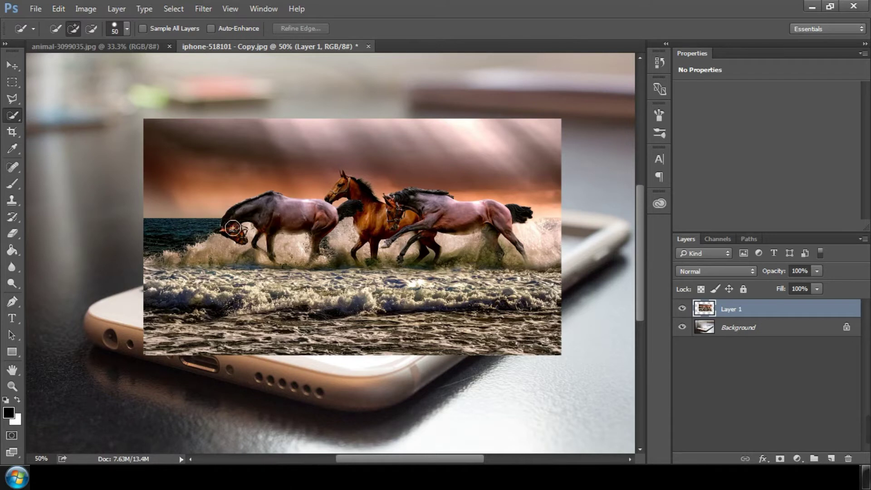
mouse_move(233, 230)
left_mouse_down()
mouse_move(242, 240)
mouse_move(345, 188)
mouse_move(505, 225)
mouse_move(499, 246)
mouse_move(520, 258)
left_mouse_up()
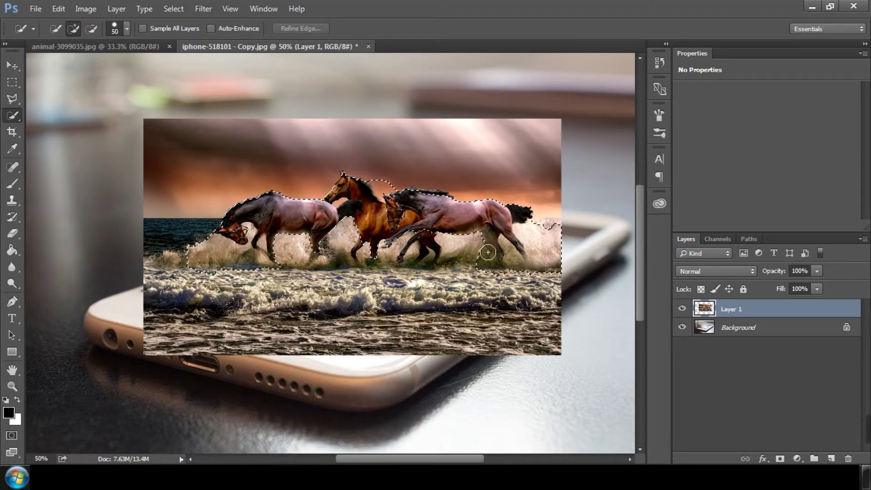
left_click_drag(463, 249, 316, 258)
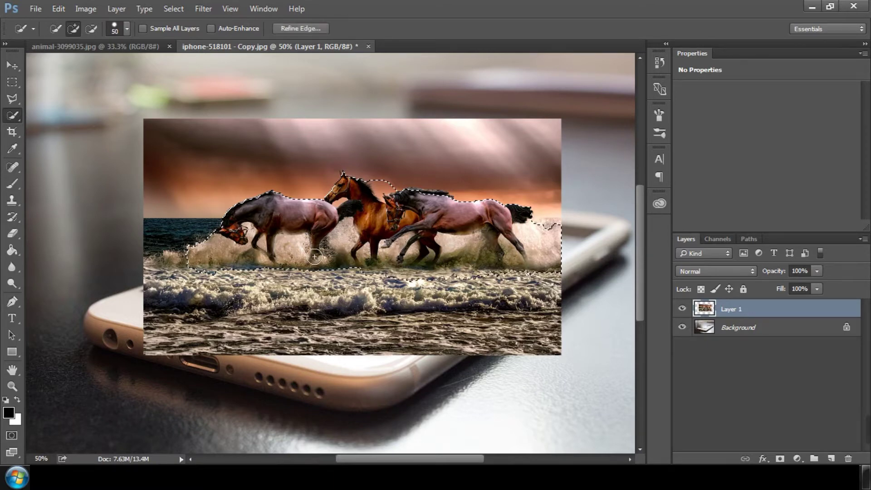
key("ctrl+plus")
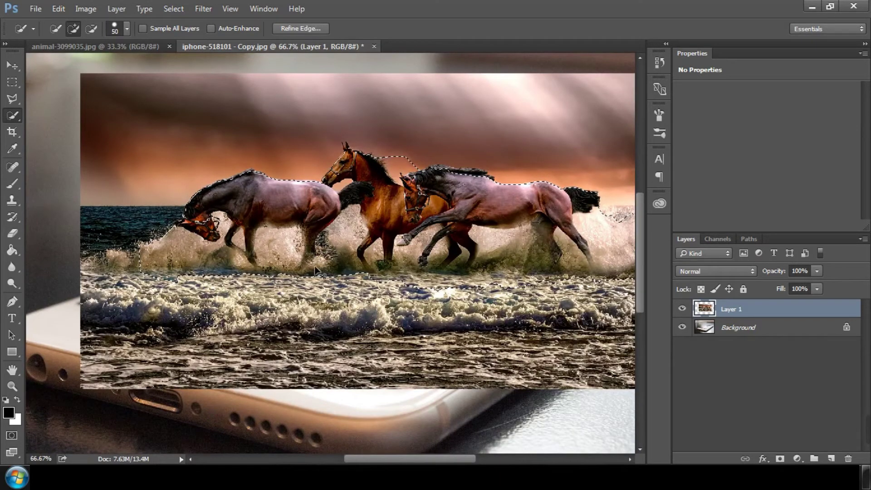
key("ctrl+plus")
Step: Subtract the spray near and below the tail from the selection with a smaller brush
left_click_drag(550, 301, 263, 321)
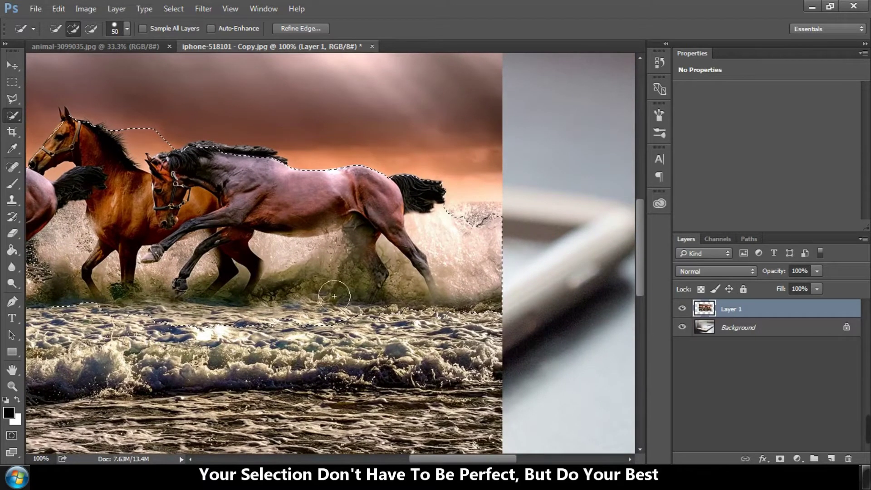
key("alt")
mouse_move(465, 229)
left_mouse_down()
mouse_move(472, 310)
mouse_move(452, 292)
left_mouse_up()
key("bracketleft")
key("bracketleft")
key("bracketleft")
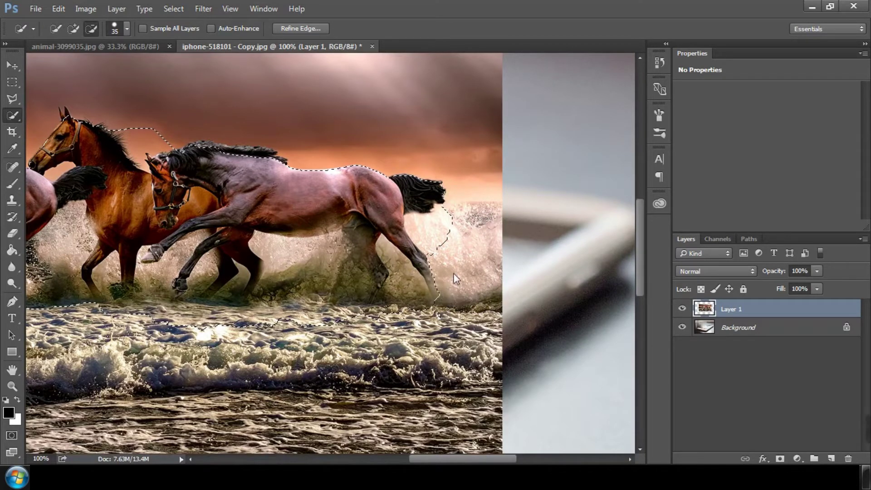
left_click_drag(451, 259, 427, 238)
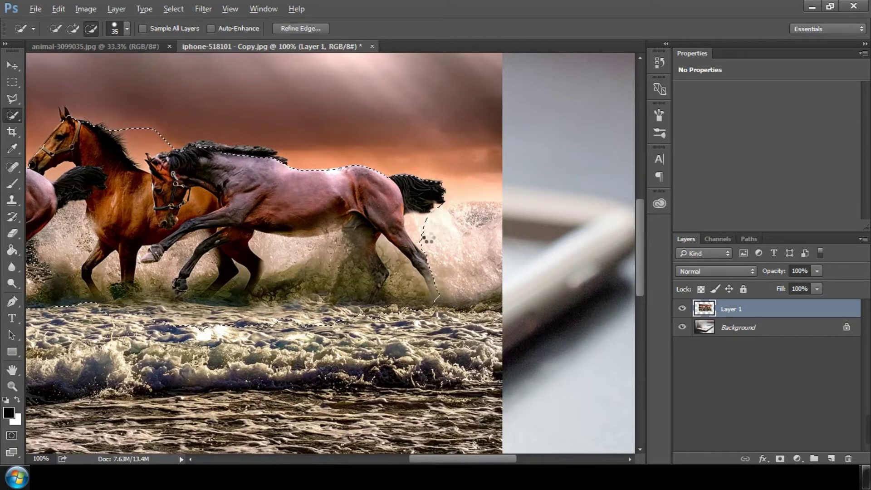
key("bracketleft")
key("bracketleft")
left_click_drag(425, 233, 424, 241)
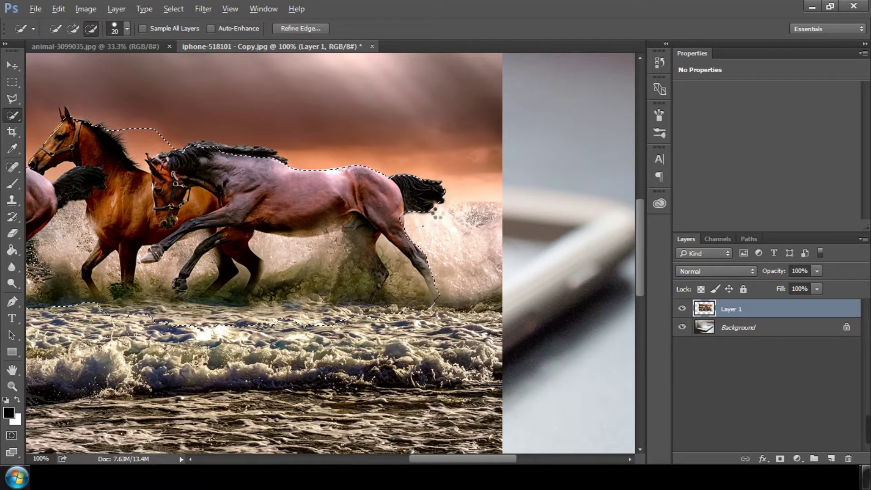
left_click(398, 218)
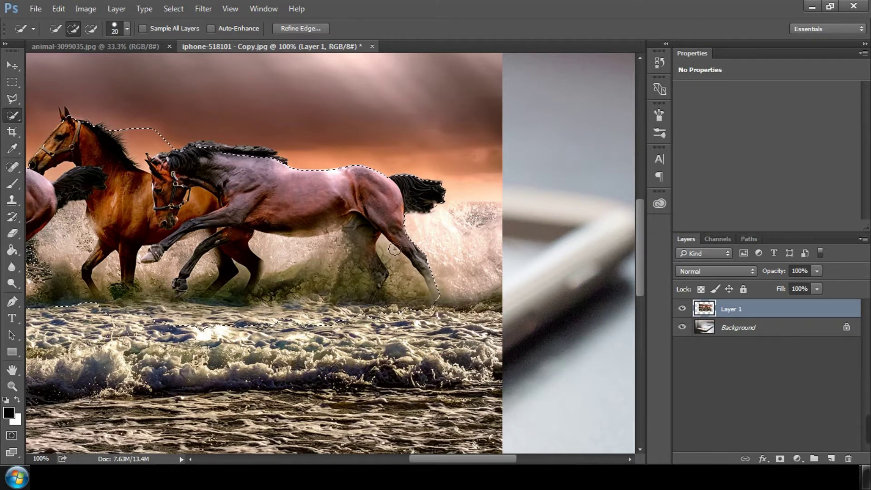
Step: Remove the bottom surf and left-side splashes from the selection, and add the brown horse's neck
key("alt")
key("alt")
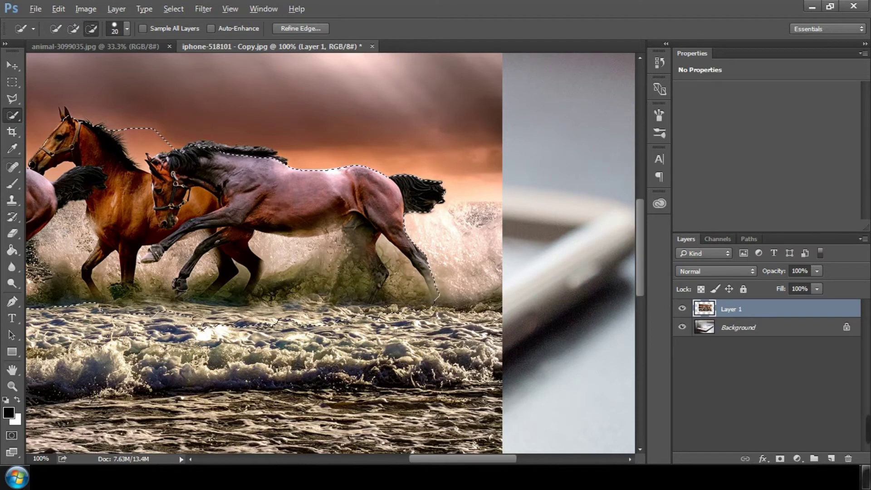
left_click_drag(198, 322, 217, 320)
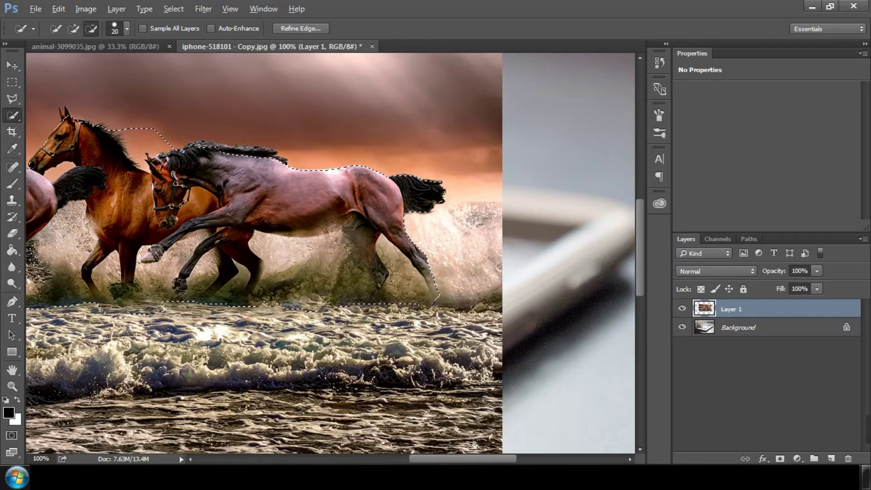
left_click_drag(346, 325, 488, 329)
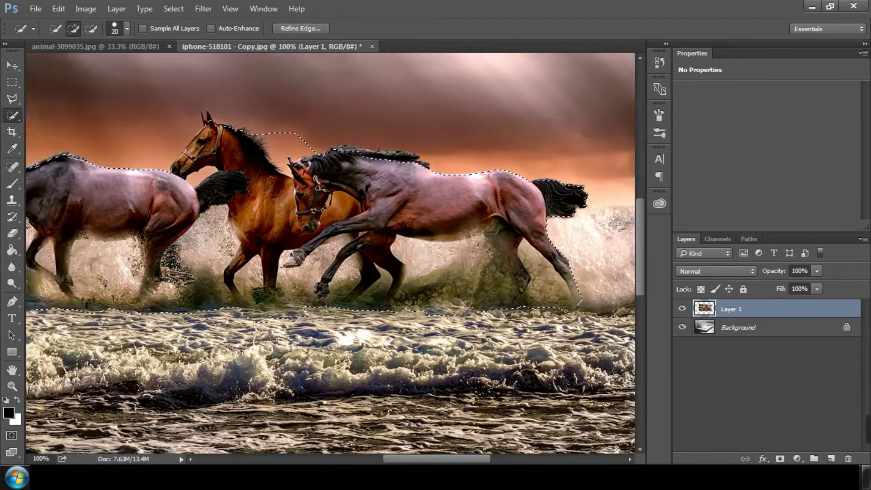
left_click_drag(256, 324, 284, 322)
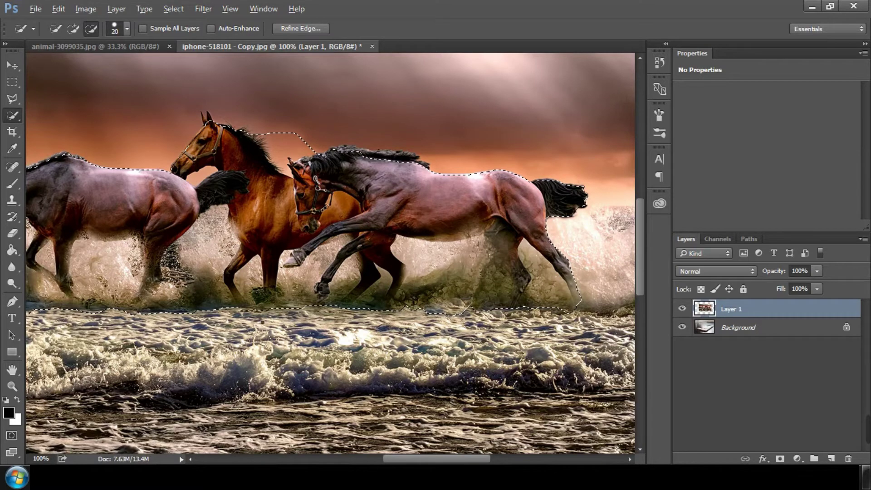
left_click_drag(203, 309, 391, 314)
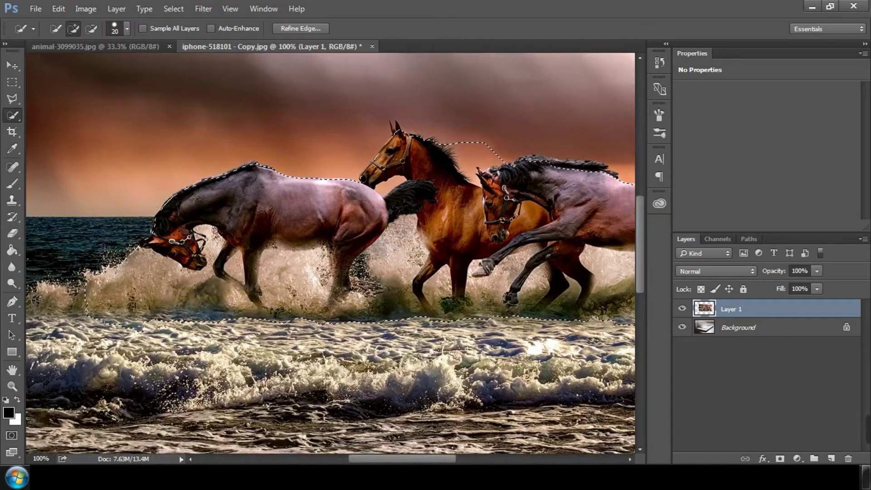
left_click_drag(116, 268, 104, 296)
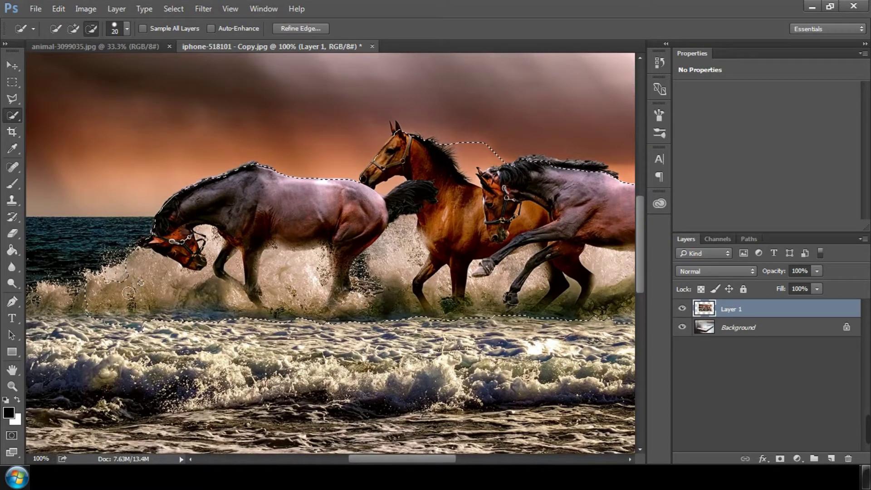
left_click_drag(137, 320, 94, 322)
left_click_drag(163, 316, 144, 266)
left_click_drag(186, 282, 193, 293)
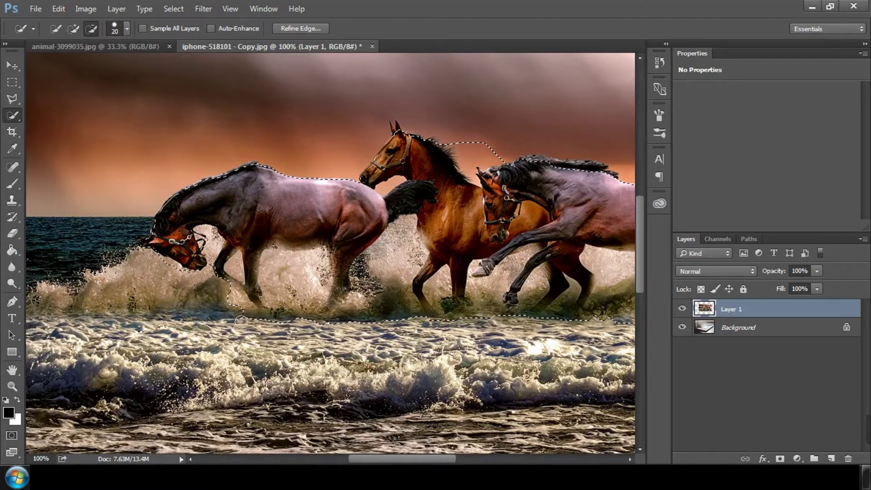
left_click_drag(234, 318, 232, 277)
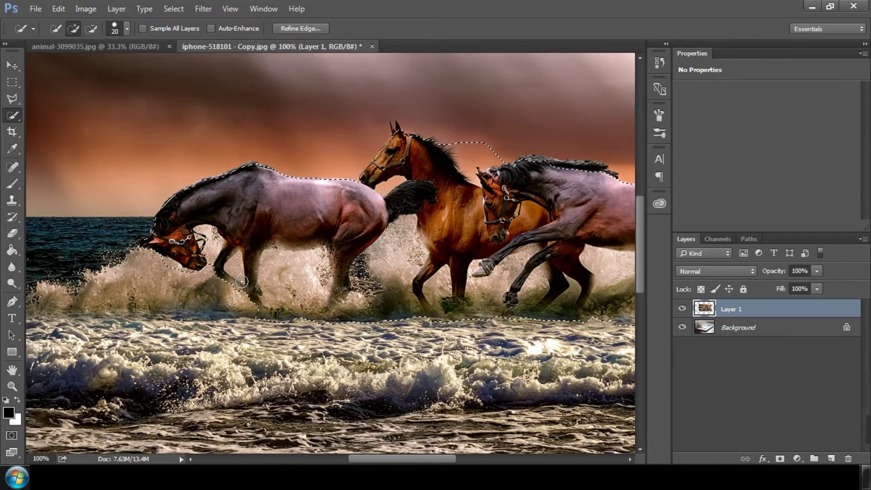
key("alt")
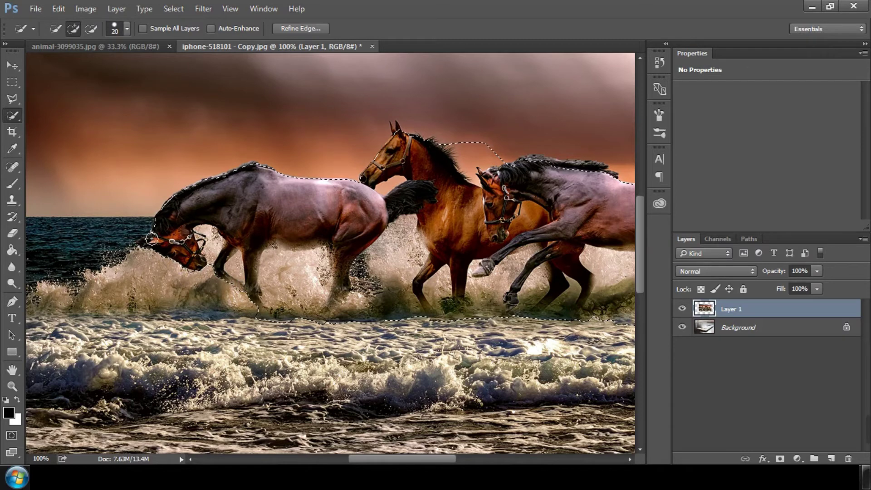
left_click(228, 178)
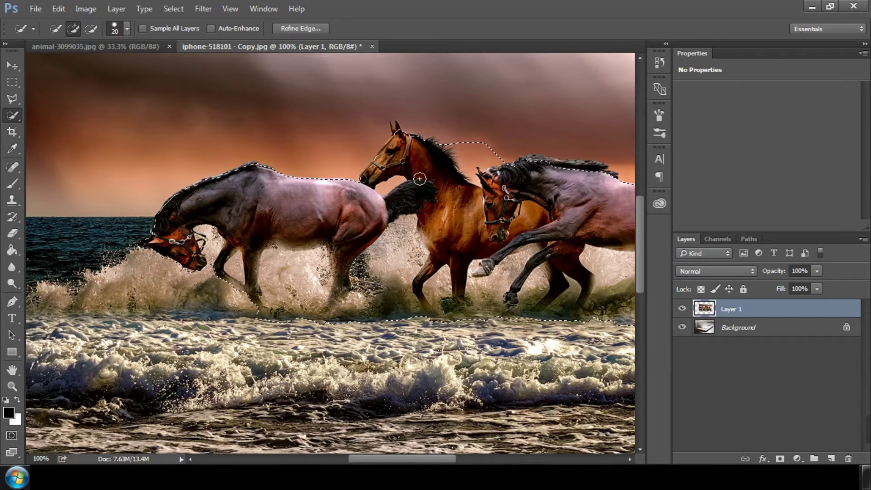
Step: At 200% with a size-9 brush, cut the gap beside the brown horse's neck and restore the mane edge
key("ctrl+plus")
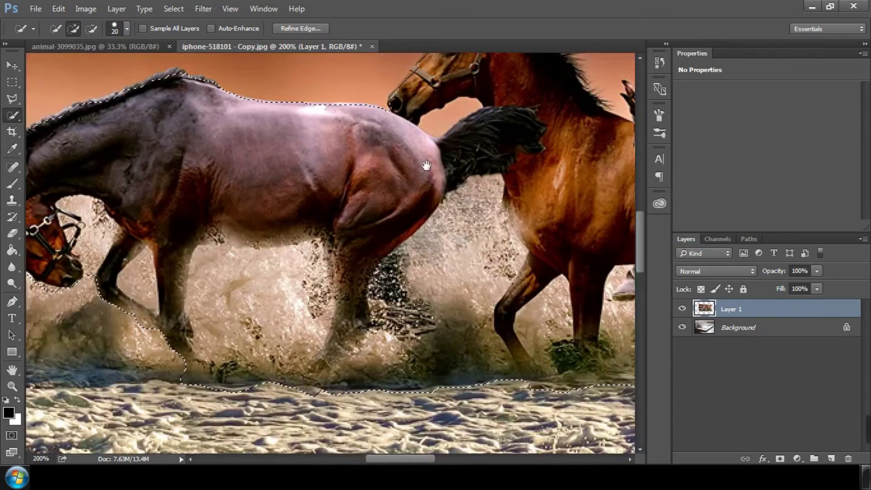
left_click_drag(426, 165, 276, 283)
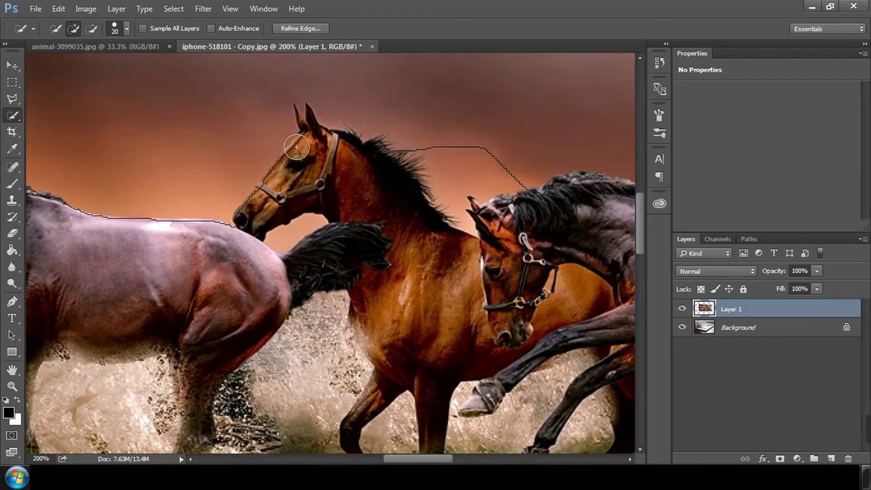
mouse_move(297, 147)
left_mouse_down()
mouse_move(251, 212)
mouse_move(282, 248)
left_mouse_up()
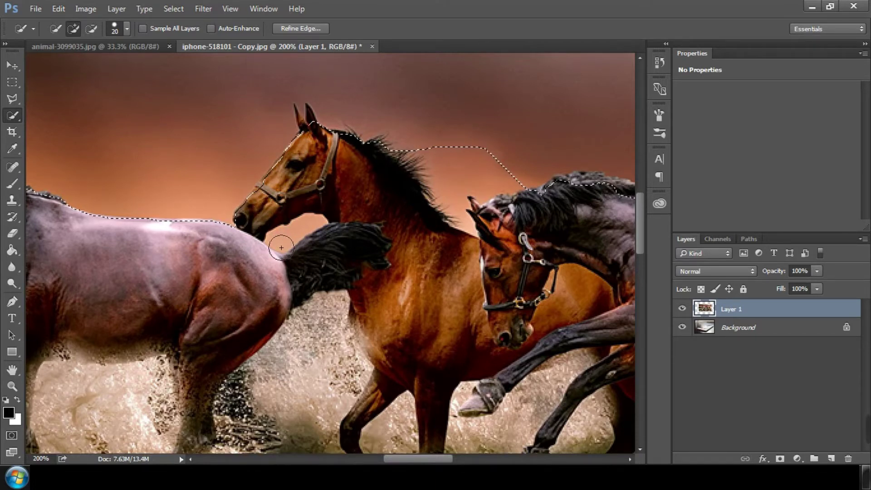
key("bracketleft")
key("bracketleft")
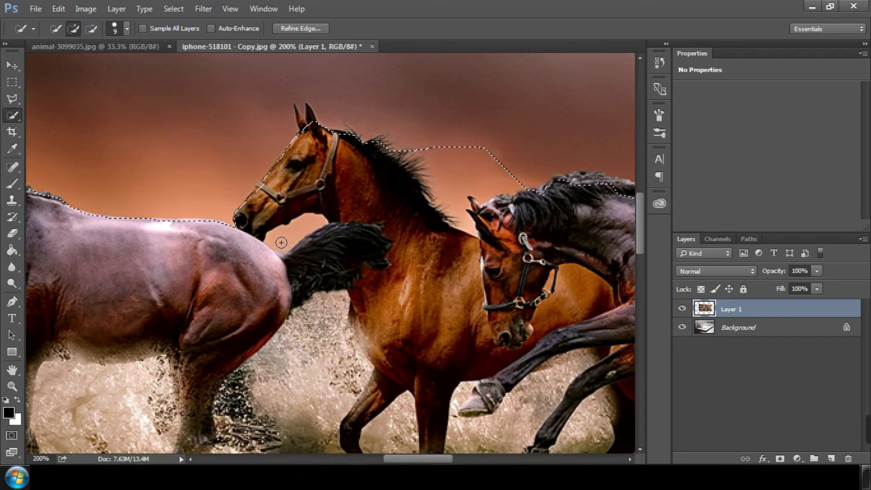
key("alt")
left_click_drag(275, 239, 319, 222)
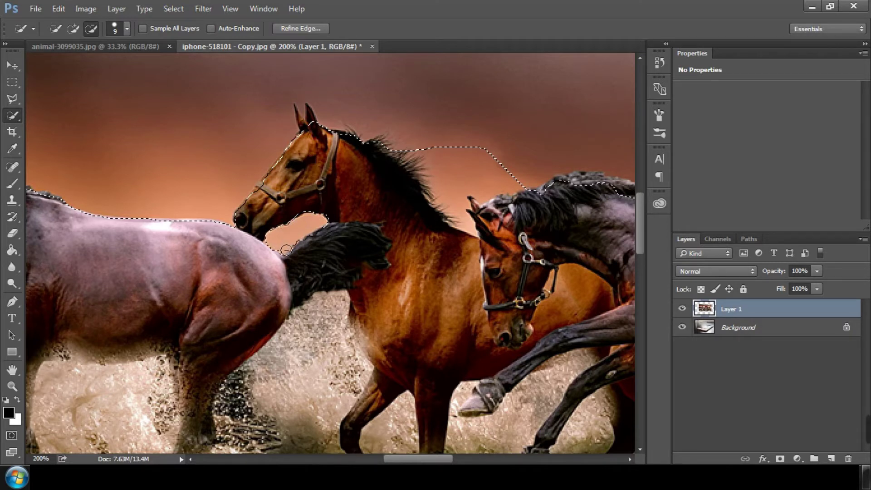
key("alt")
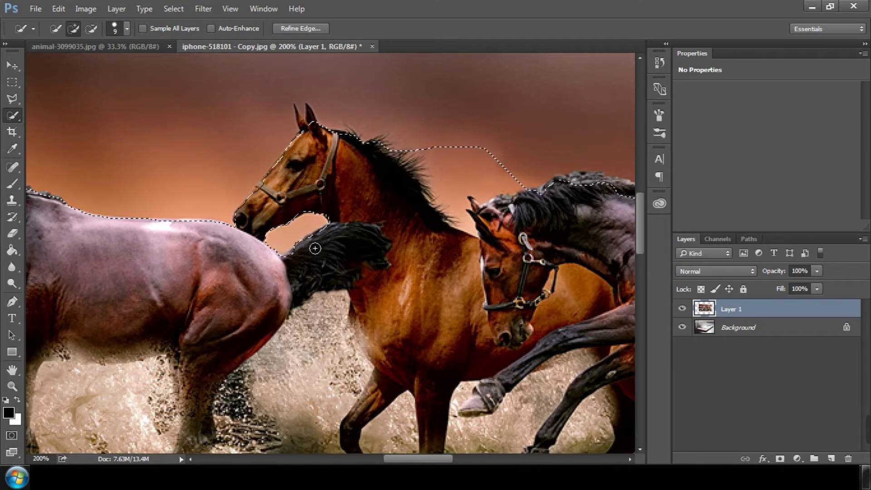
left_click(290, 259)
Step: Subtract the sky above the mane, the sky spike and a stray sky patch from the selection
key("alt")
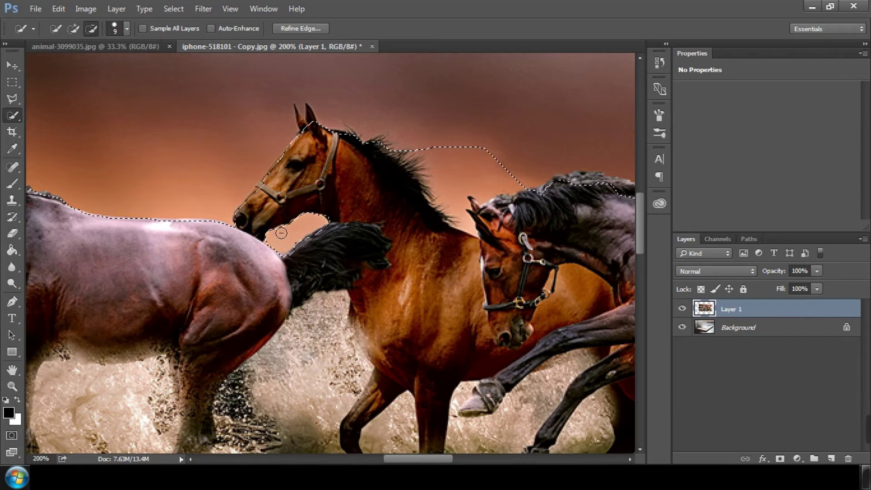
key("alt")
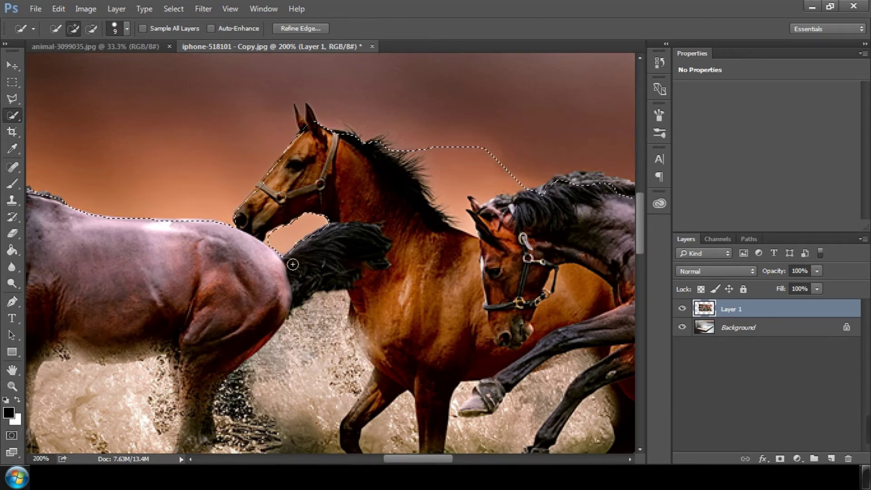
key("alt")
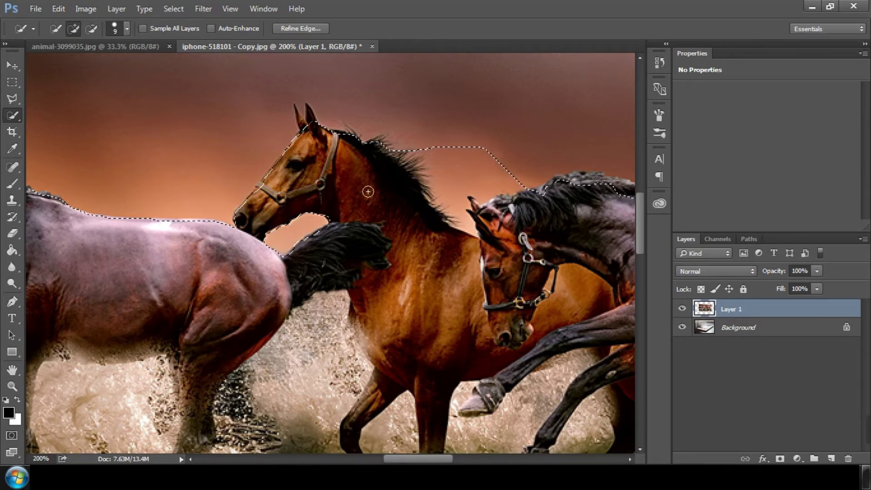
mouse_move(424, 146)
left_mouse_down()
mouse_move(428, 167)
mouse_move(466, 166)
mouse_move(436, 162)
left_mouse_up()
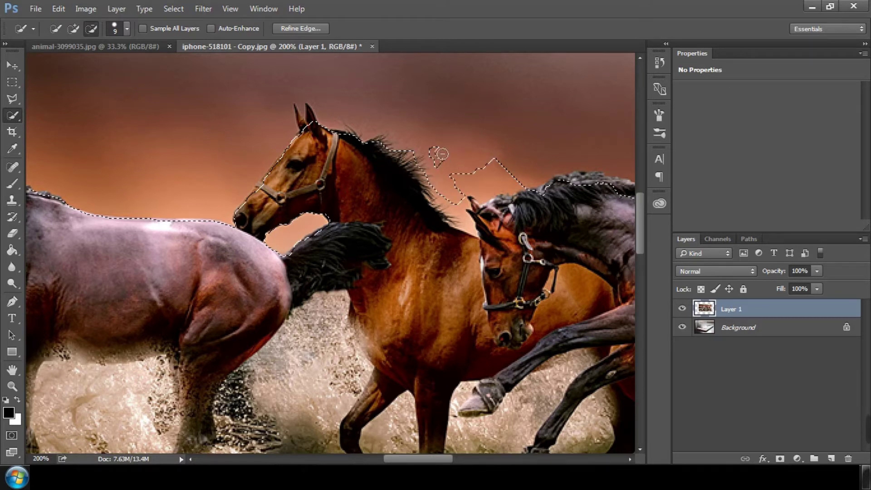
mouse_move(489, 171)
left_mouse_down()
mouse_move(510, 183)
mouse_move(458, 201)
left_mouse_up()
mouse_move(461, 222)
left_mouse_down()
mouse_move(415, 165)
mouse_move(392, 152)
left_mouse_up()
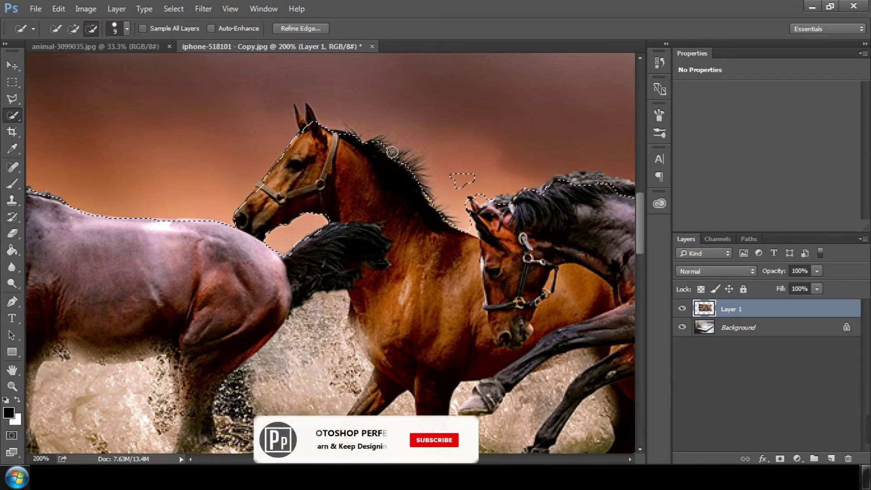
left_click(462, 179)
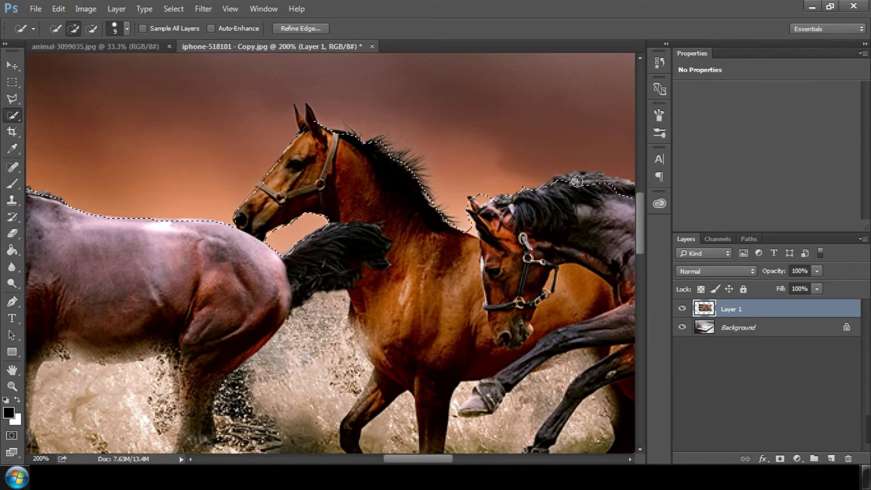
key("alt")
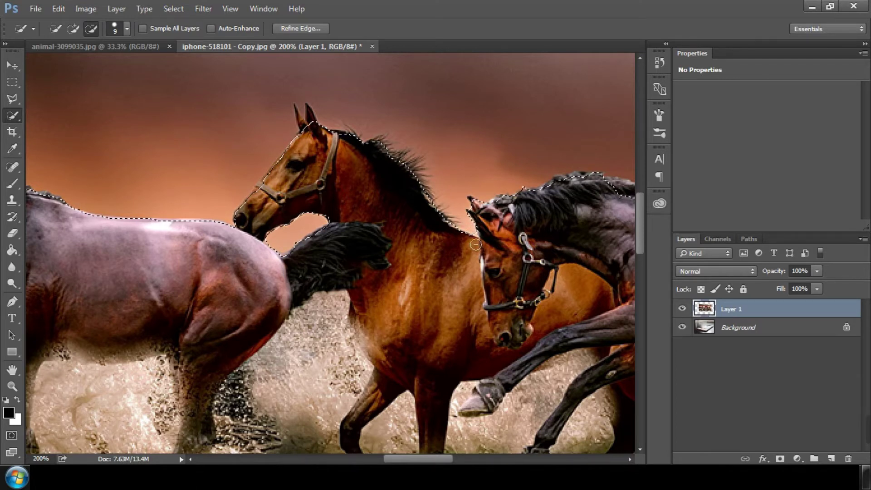
key("alt")
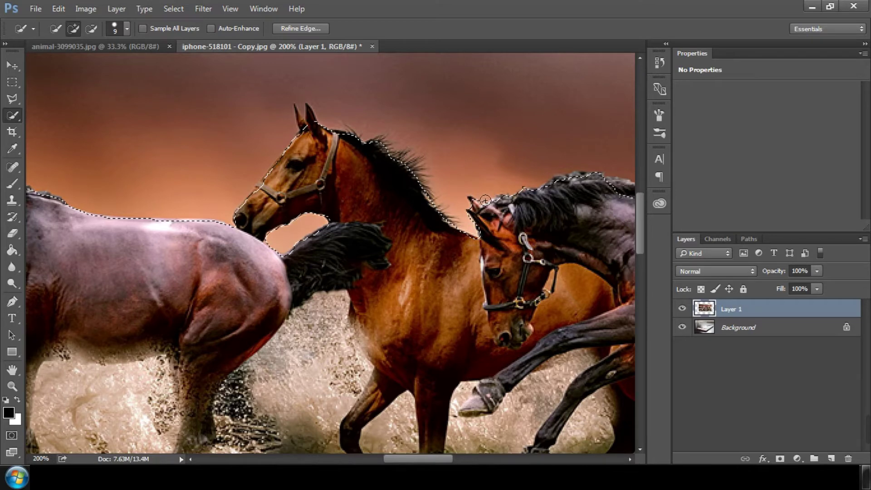
key("alt")
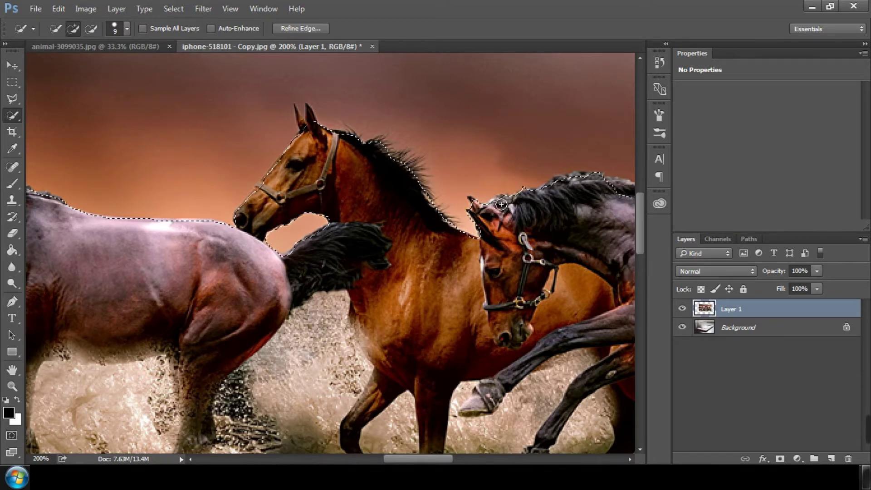
Step: Extend the selection over the dark horse's mane and check its back and tail
left_click_drag(540, 232, 401, 228)
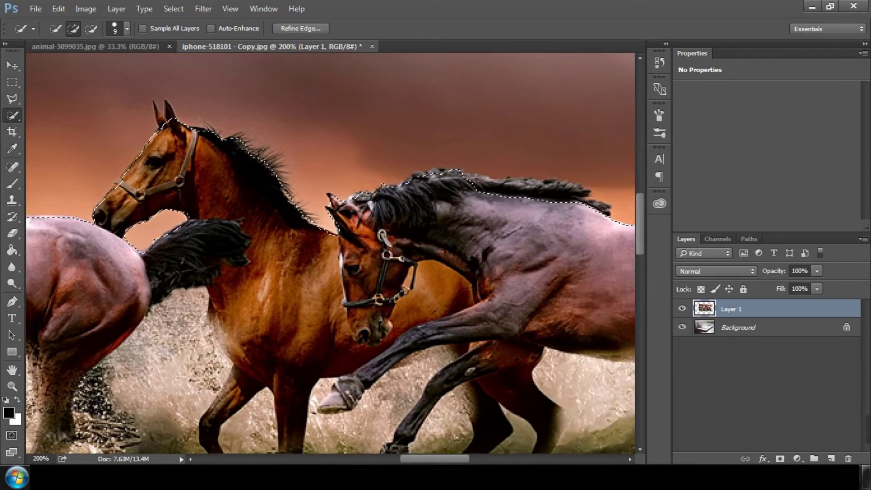
left_click_drag(475, 186, 490, 186)
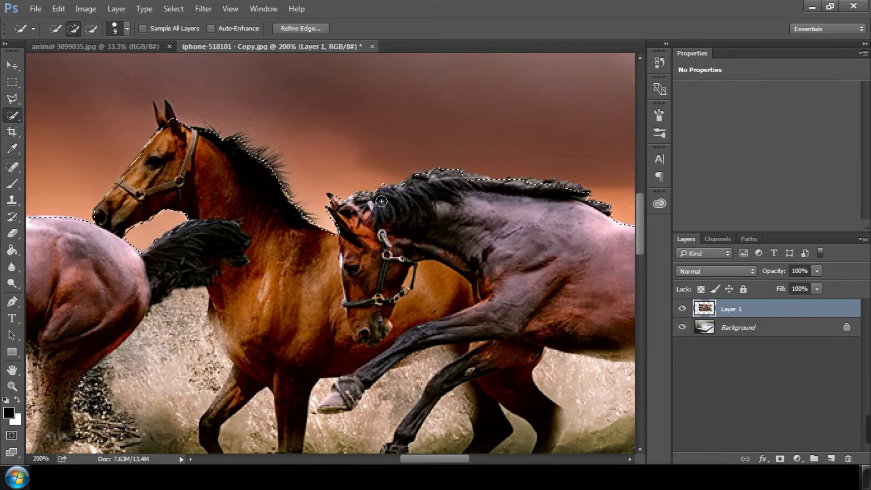
key("alt")
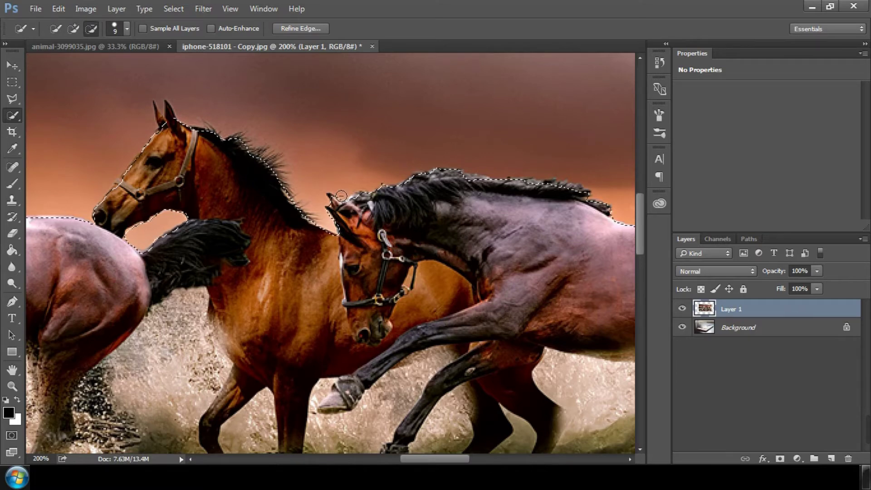
key("alt")
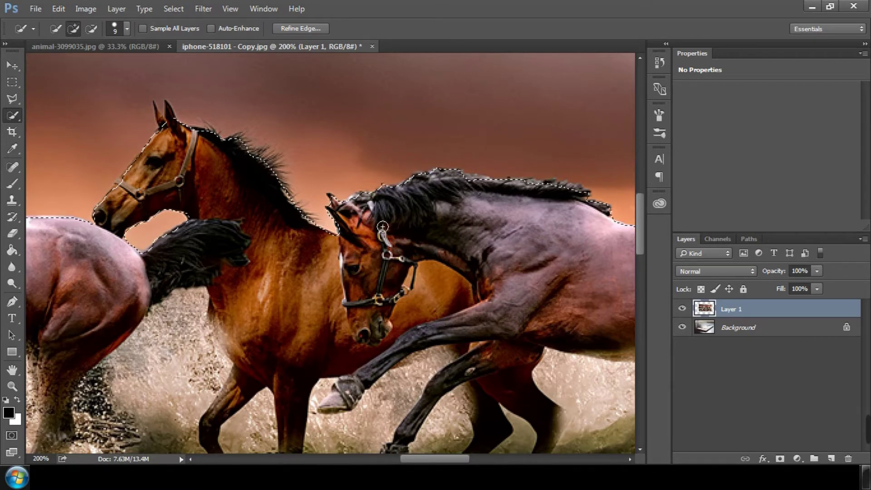
mouse_move(389, 227)
left_mouse_down()
mouse_move(294, 203)
mouse_move(179, 194)
left_mouse_up()
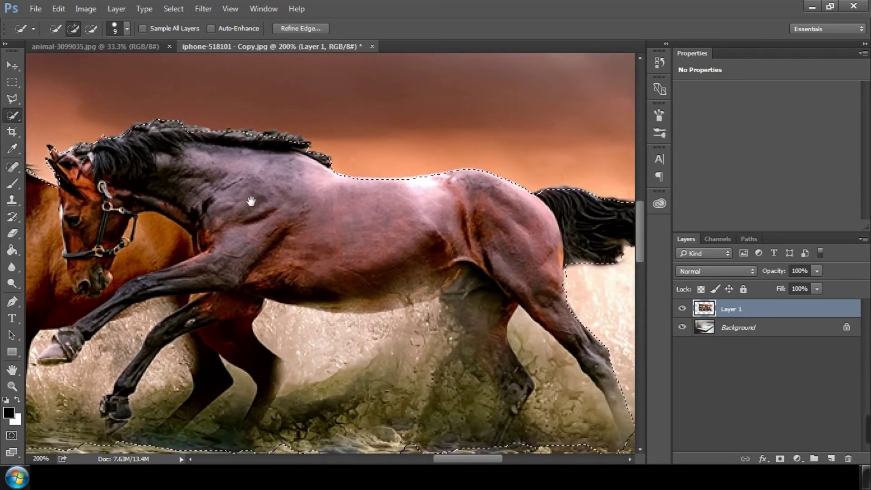
left_click_drag(389, 200, 259, 179)
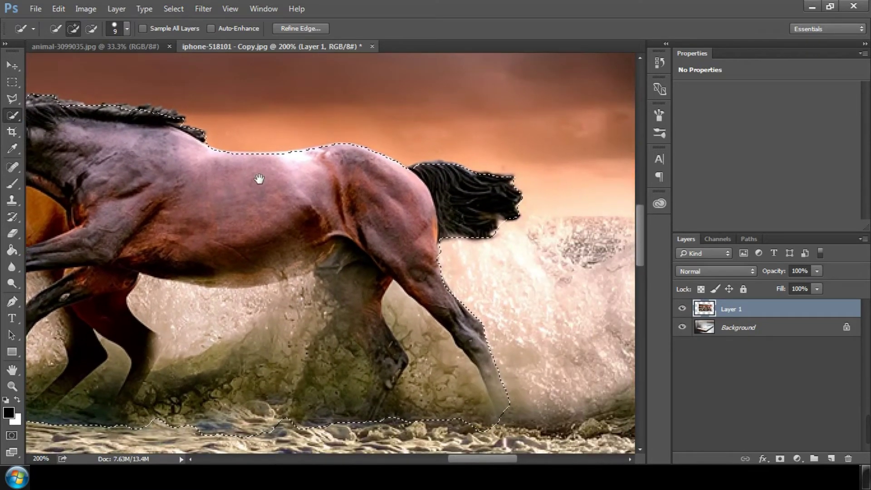
key("alt")
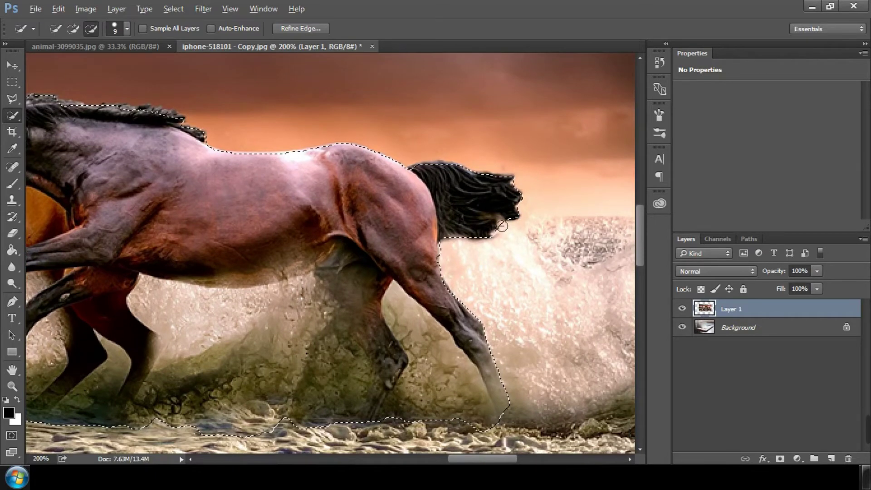
mouse_move(185, 204)
left_mouse_down()
mouse_move(236, 219)
mouse_move(529, 229)
left_mouse_up()
Step: Trim the horse's face edge, add the brown horse's ear tip with a smaller brush, and zoom out
mouse_move(301, 221)
left_mouse_down()
mouse_move(396, 235)
mouse_move(516, 235)
left_mouse_up()
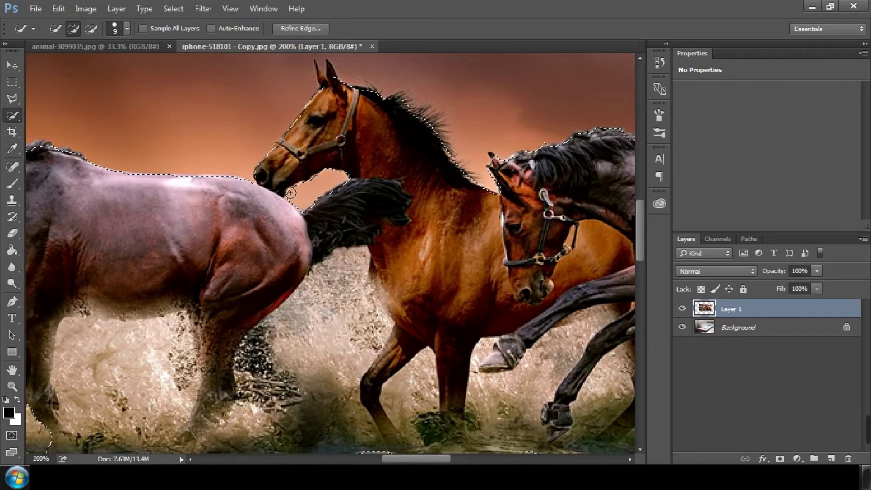
key("alt")
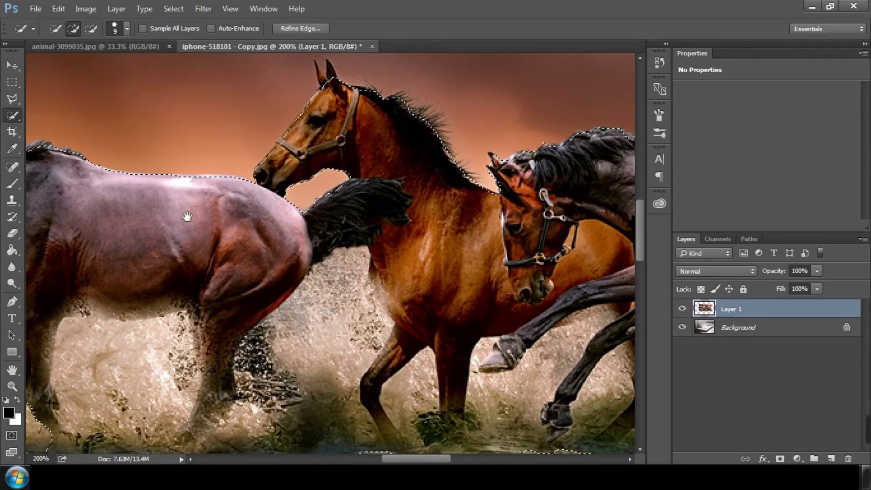
left_click_drag(301, 140, 282, 144)
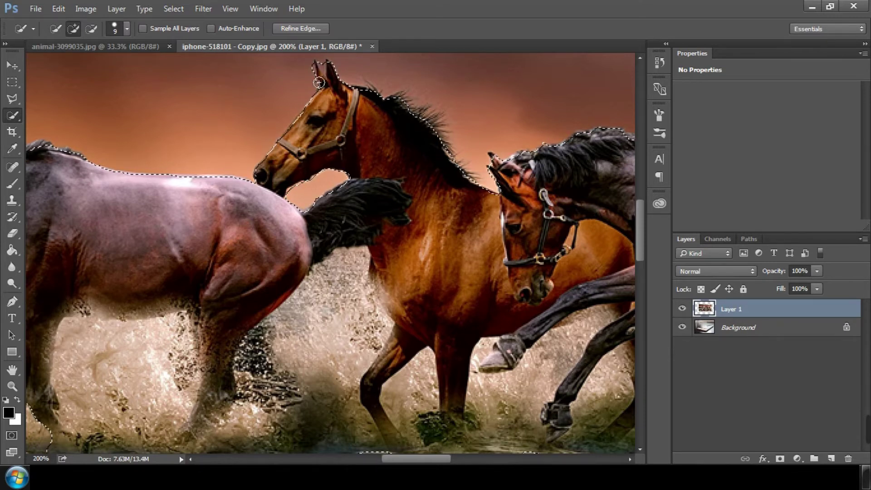
left_click(323, 66)
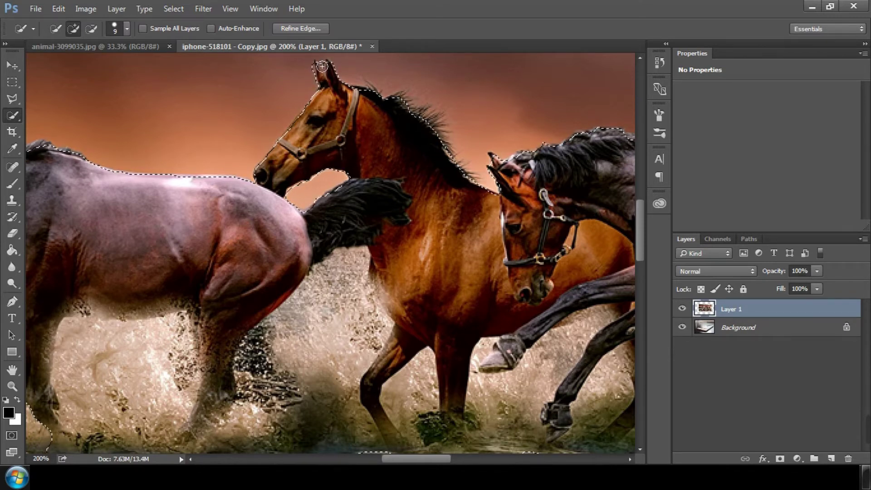
key("bracketleft")
key("bracketleft")
key("bracketleft")
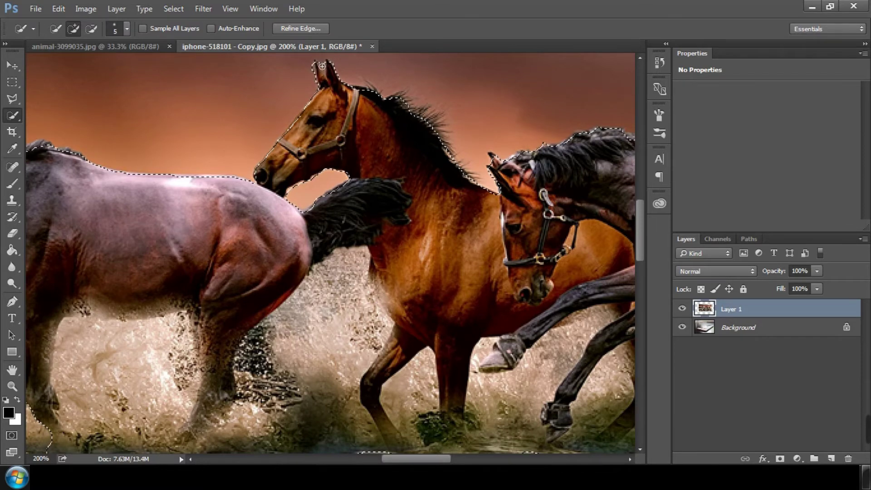
key("alt")
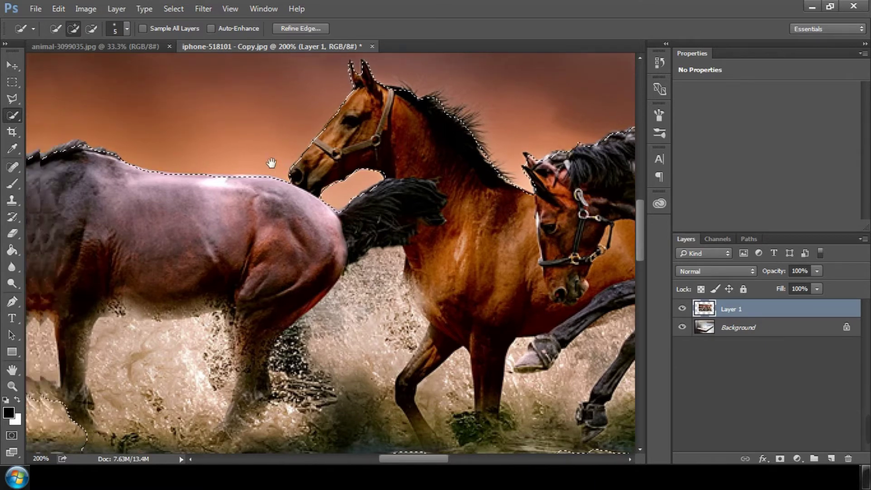
mouse_move(270, 163)
left_mouse_down()
mouse_move(343, 143)
mouse_move(224, 137)
left_mouse_up()
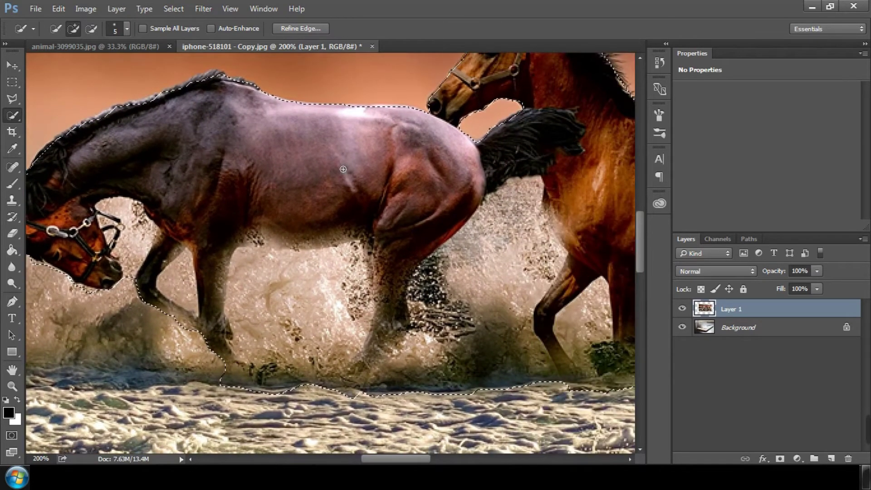
key("ctrl+1")
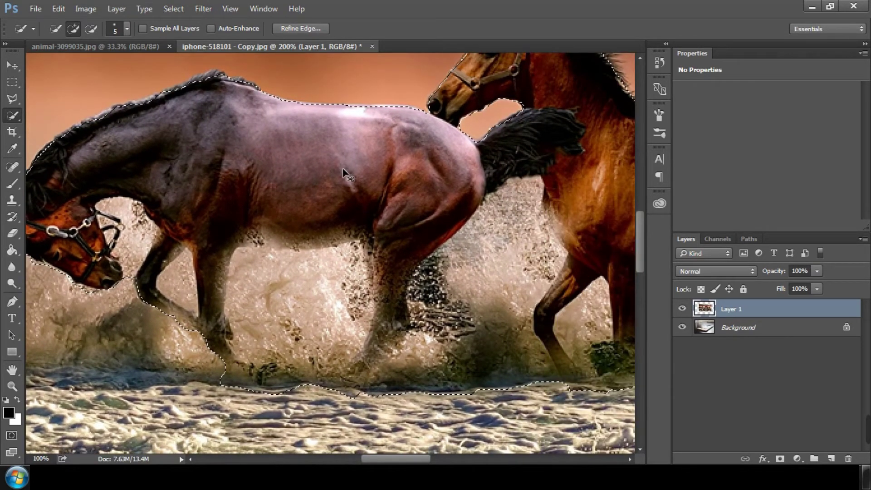
key("ctrl+minus")
key("ctrl+minus")
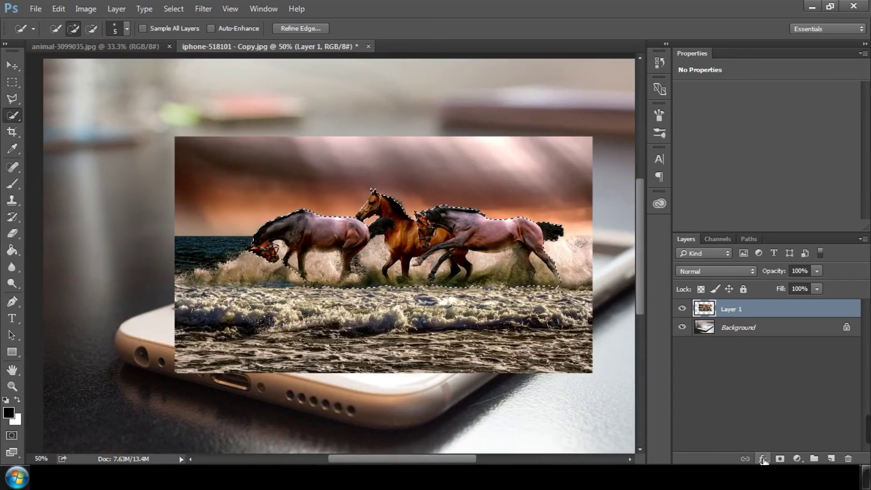
Step: Add a layer mask to Layer 1 so only the selected horses show
left_click(780, 458)
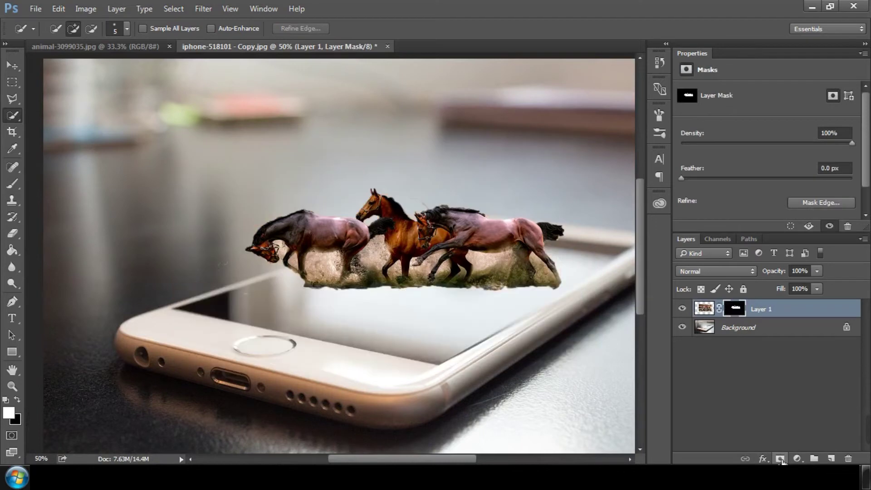
left_click(682, 308)
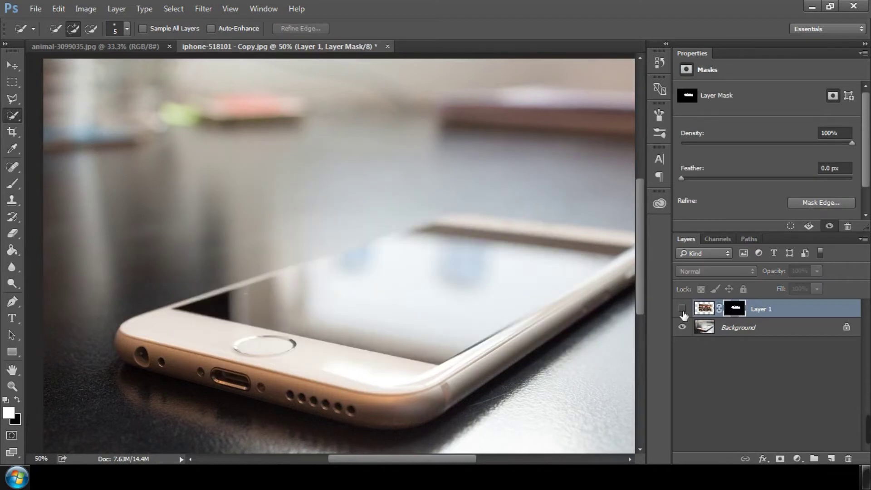
left_click(682, 308)
scroll(476, 339, "down", 1)
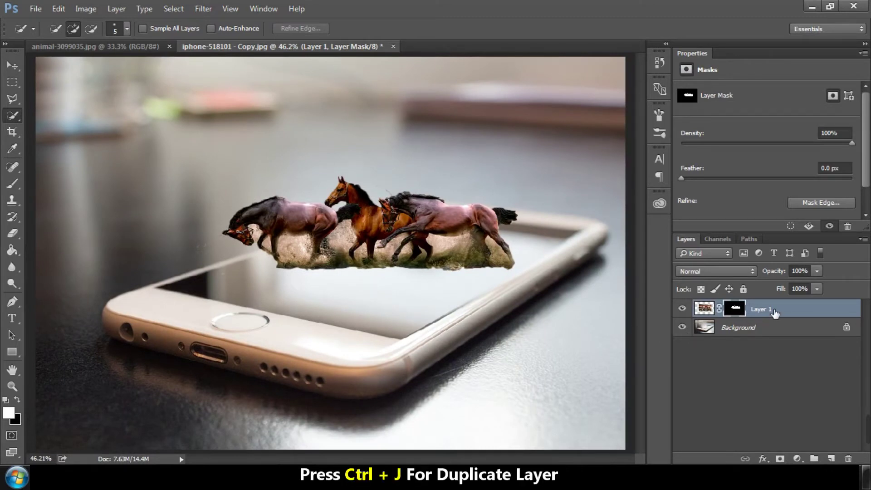
Step: Duplicate the masked layer and invert the copy's mask so it keeps only the sea
key("ctrl+j")
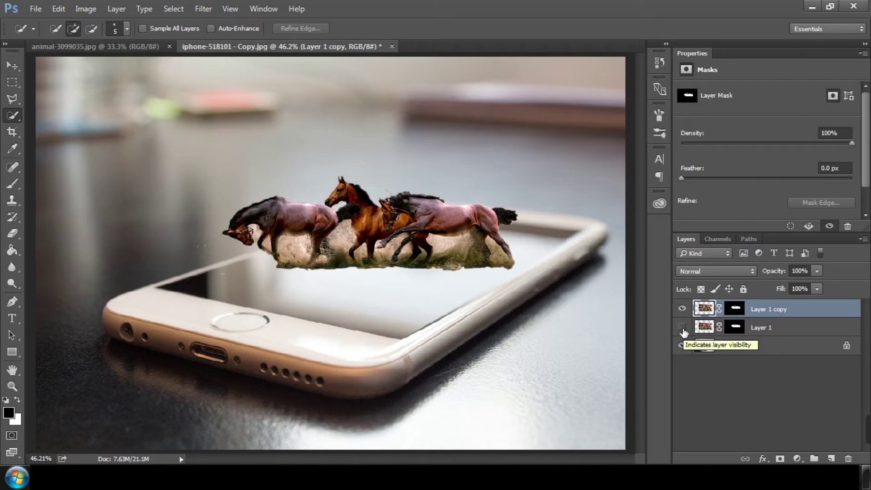
left_click(735, 310)
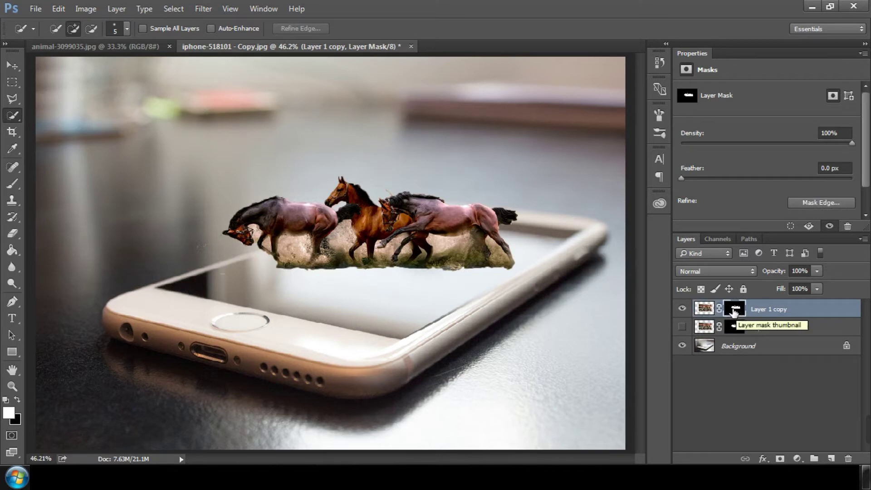
left_click_drag(735, 311, 735, 314)
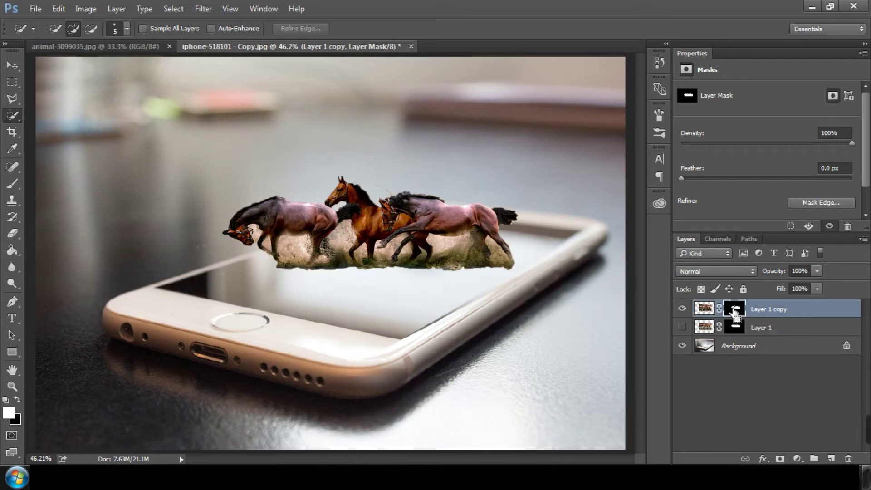
key("ctrl+i")
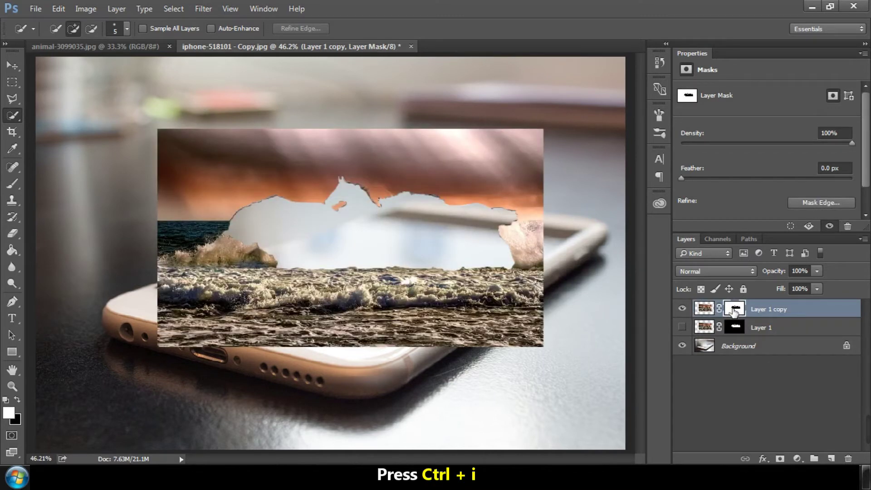
left_click(682, 327)
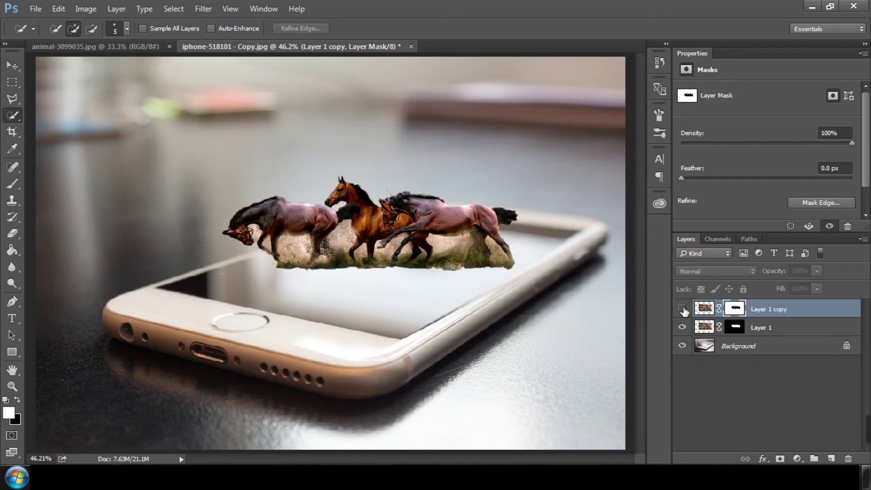
left_click(681, 309)
left_click(681, 328)
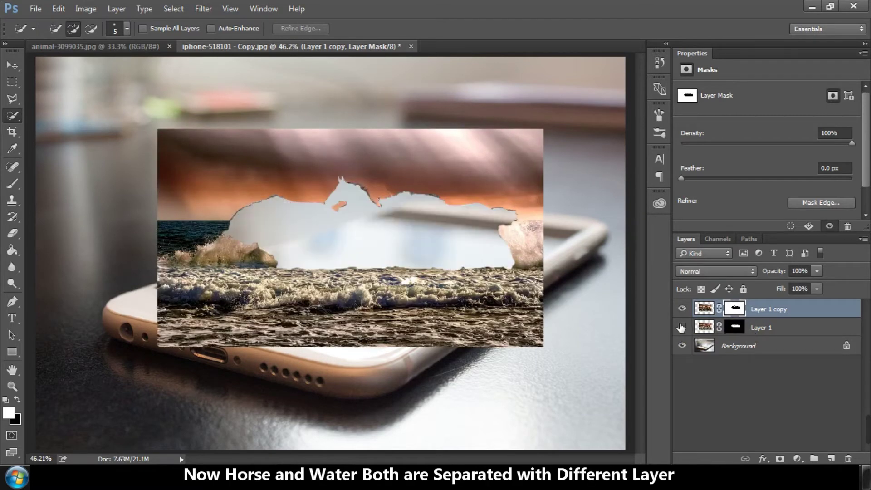
Step: Rename the masked layers to Horses and Sea
left_click(681, 327)
double_click(771, 328)
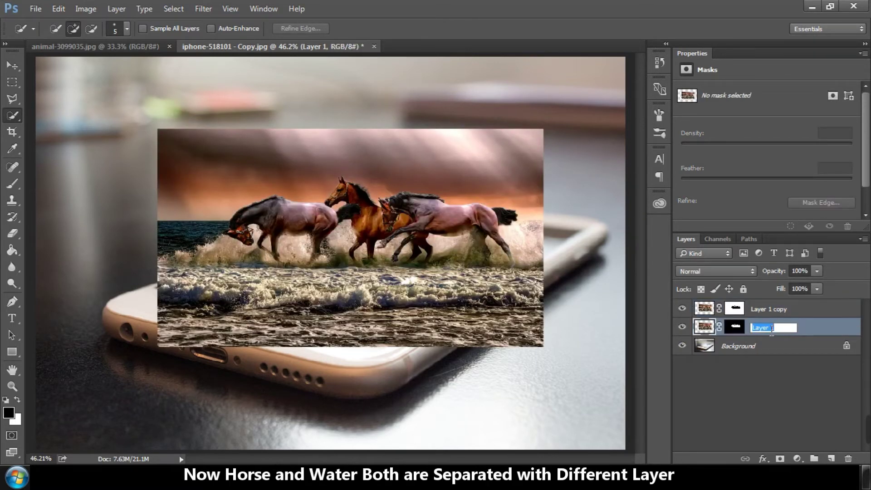
type("H")
type("orses")
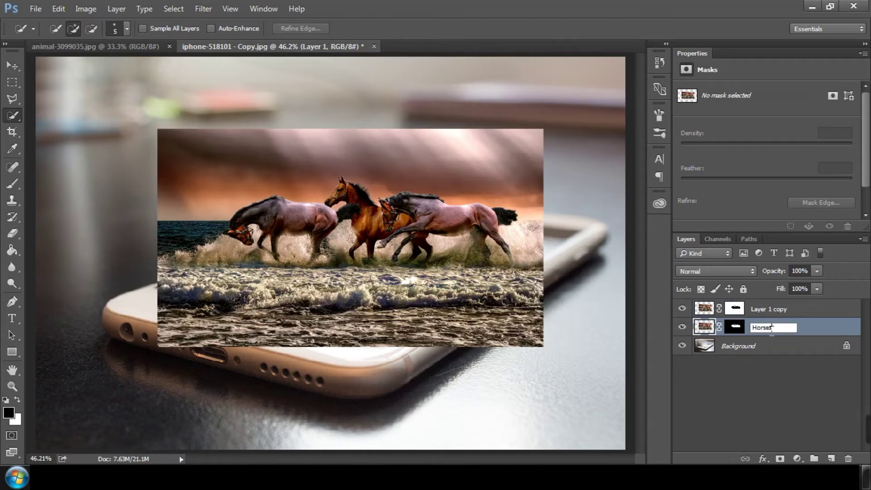
key("Return")
double_click(761, 310)
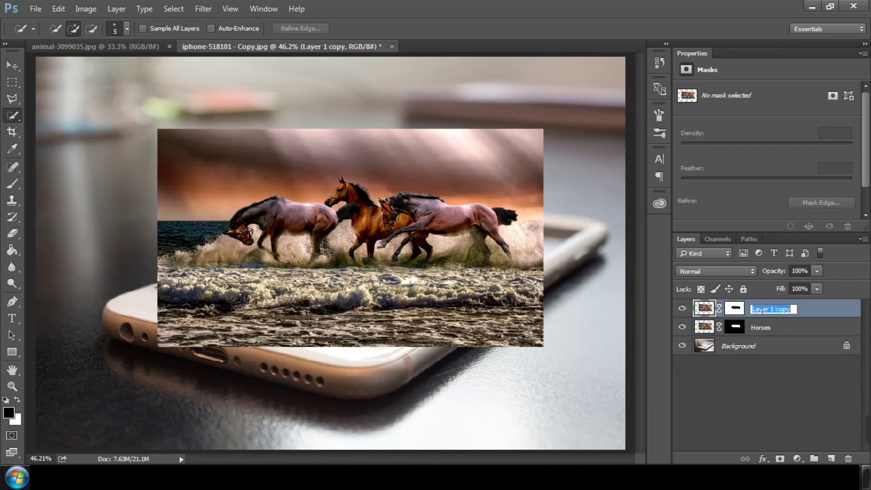
type("Sea")
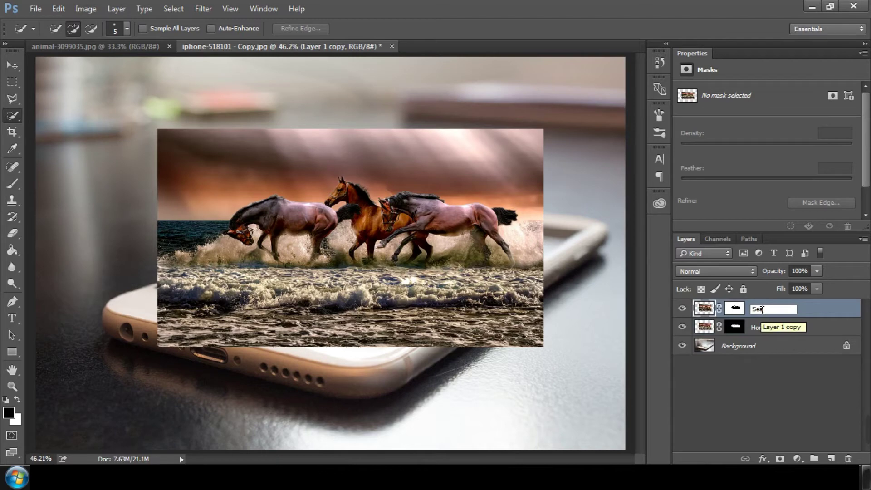
key("Return")
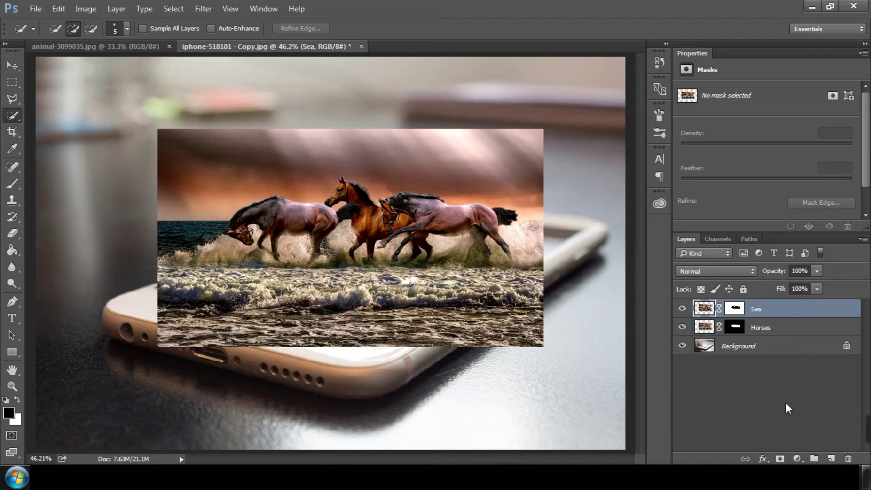
Step: Hide both the Sea and Horses layers and select the Background layer
left_click(682, 309)
left_click(682, 326)
left_click(682, 326)
left_click(682, 309)
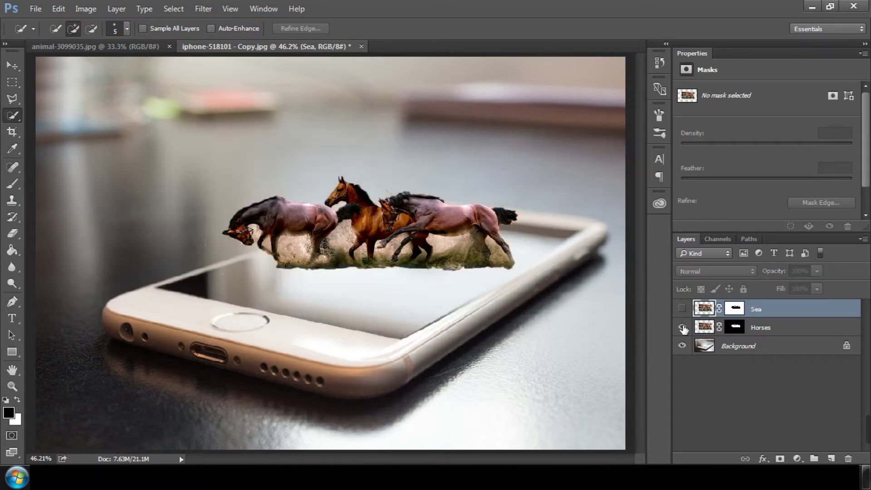
left_click(682, 326)
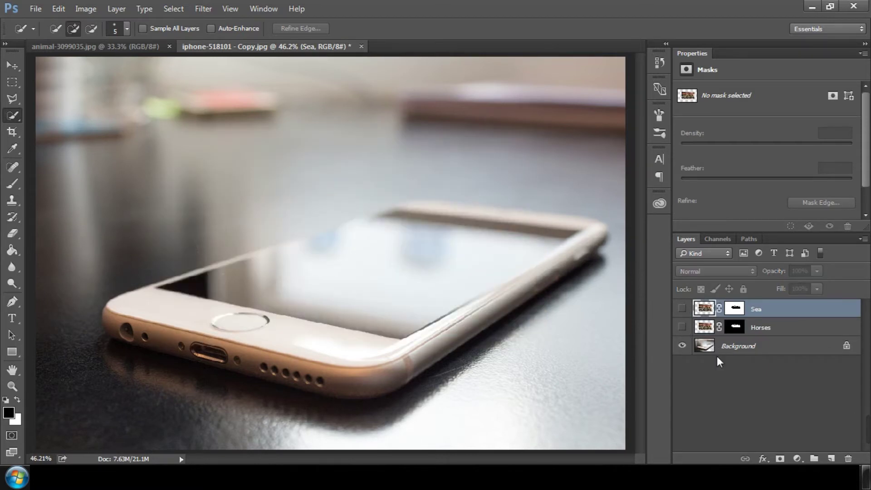
left_click(744, 348)
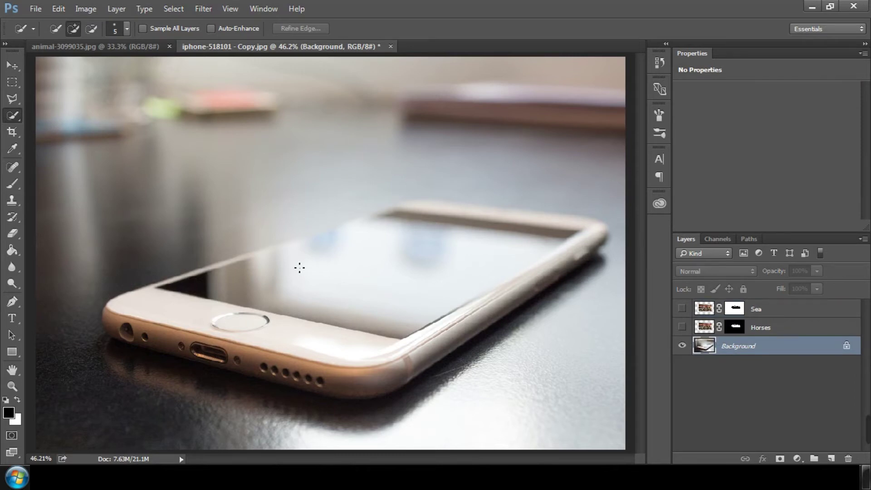
Step: Outline the phone screen's four corners with the Polygonal Lasso, then reveal the Sea layer's targeted mask
left_click(12, 98)
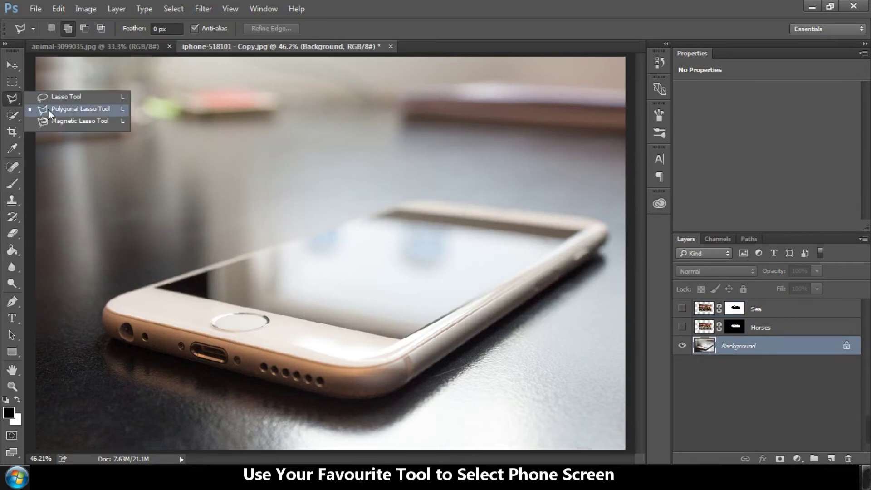
left_click(72, 109)
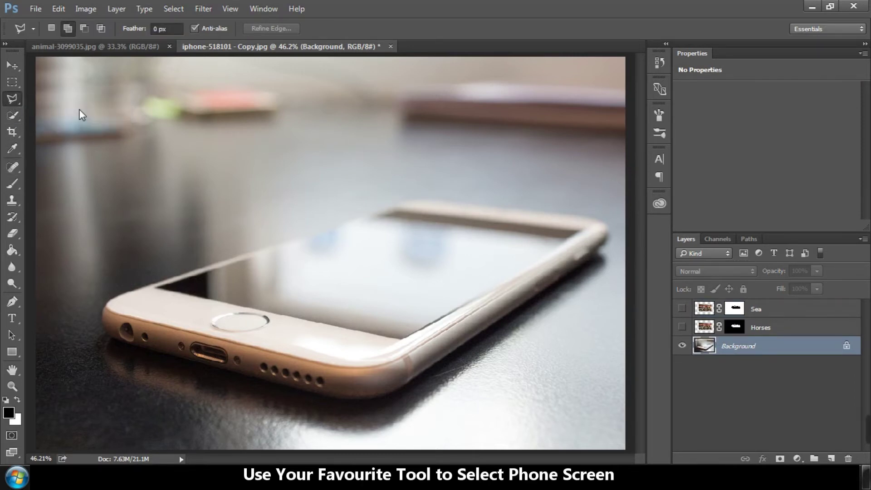
left_click(405, 338)
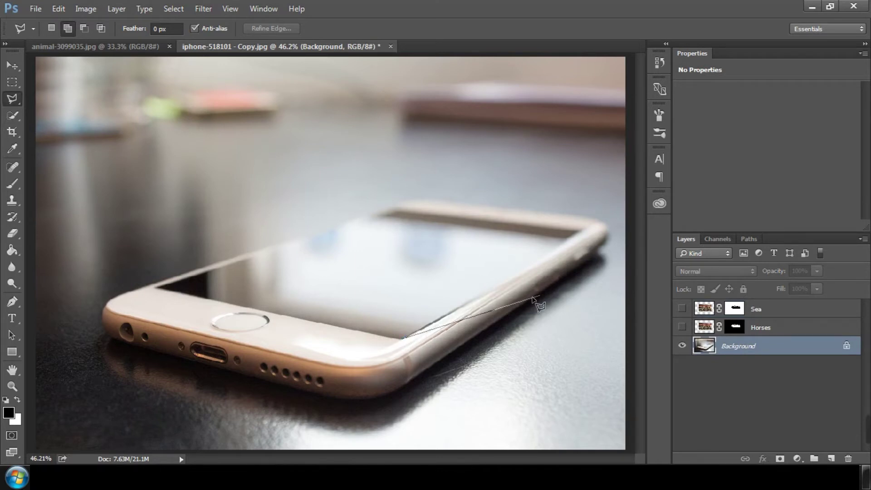
left_click(581, 230)
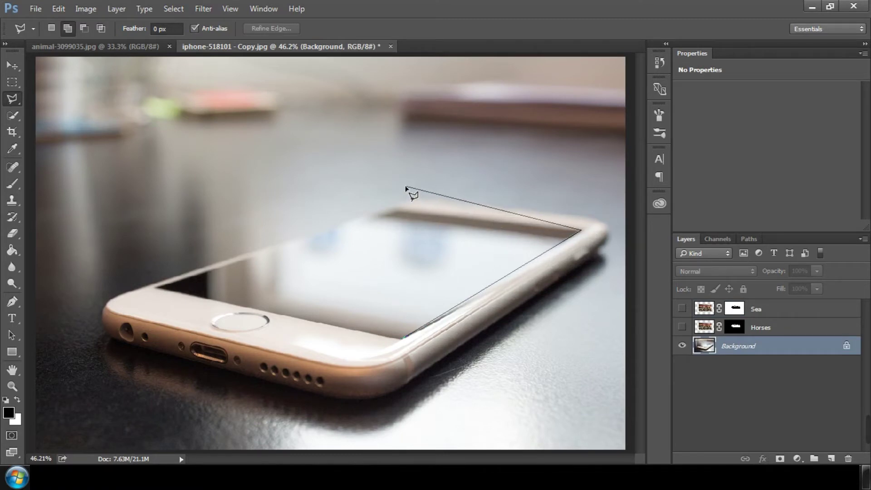
left_click(393, 208)
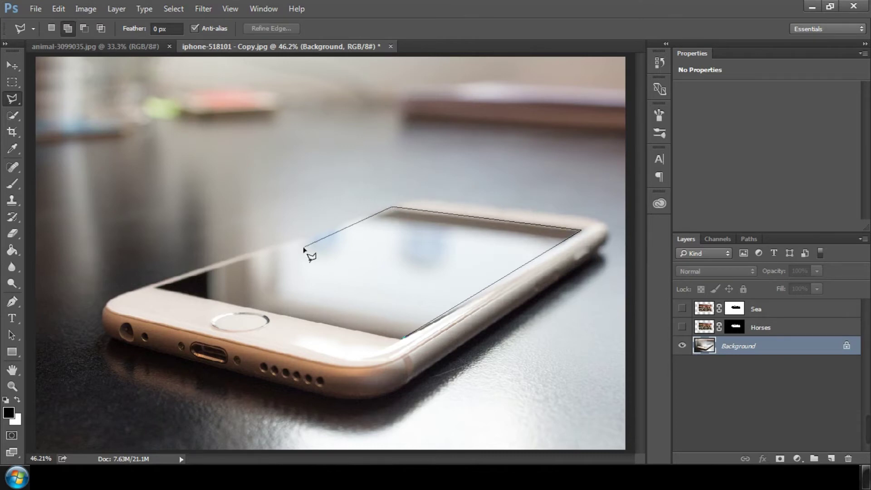
left_click(155, 288)
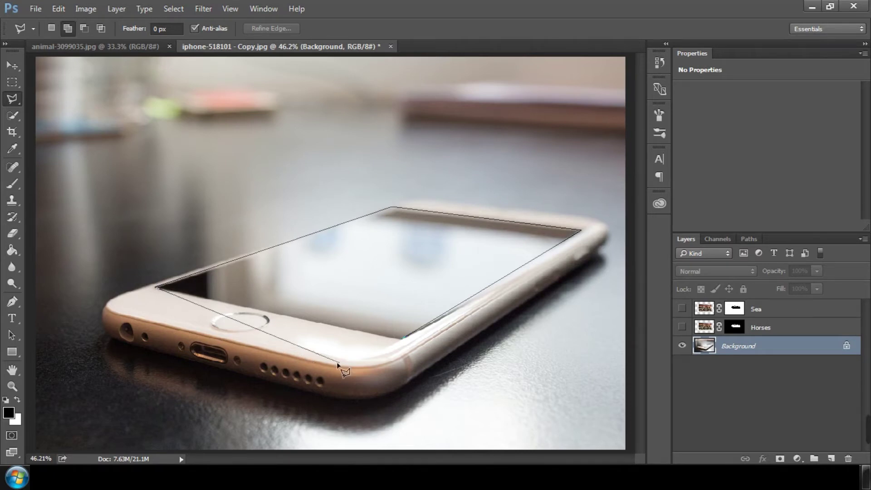
left_click(402, 342)
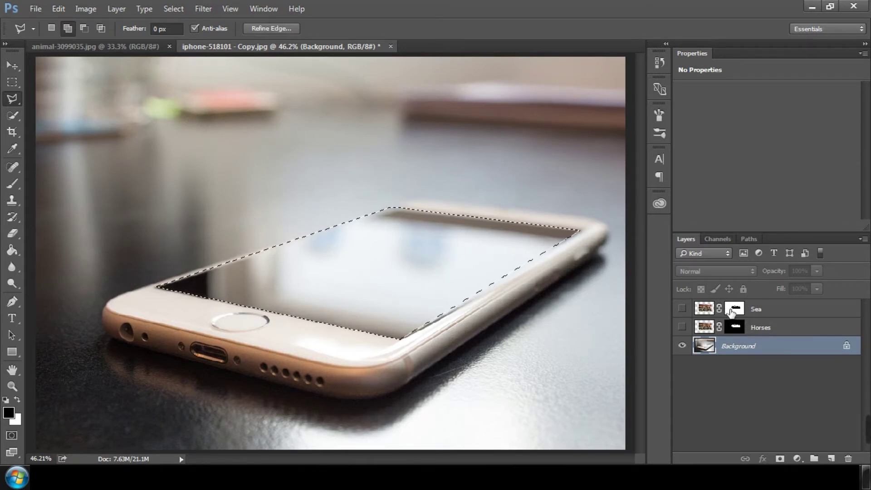
left_click(731, 311)
left_click(682, 309)
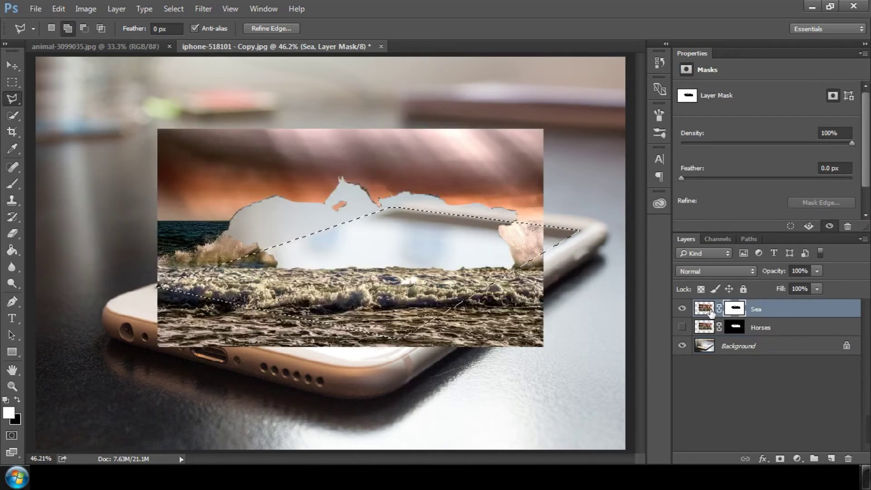
Step: Paint the horses back into the Sea mask cutout with a white size-150 brush, then invert the selection
left_click(13, 184)
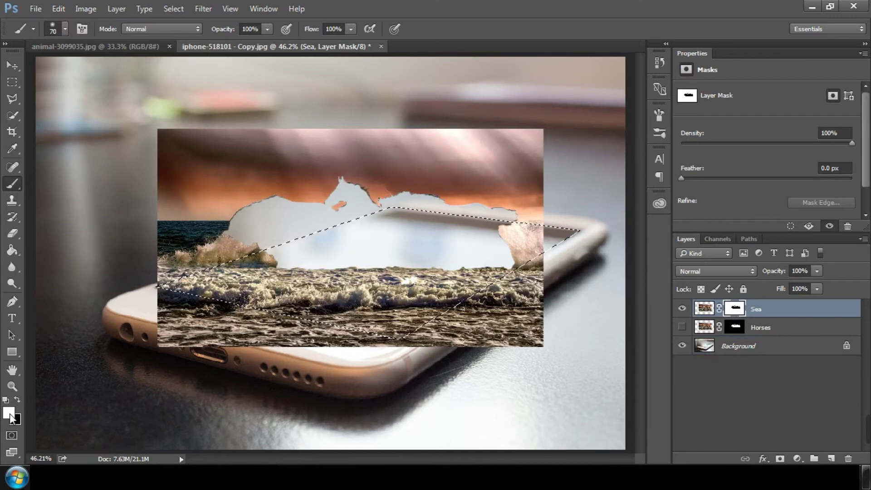
left_click(10, 413)
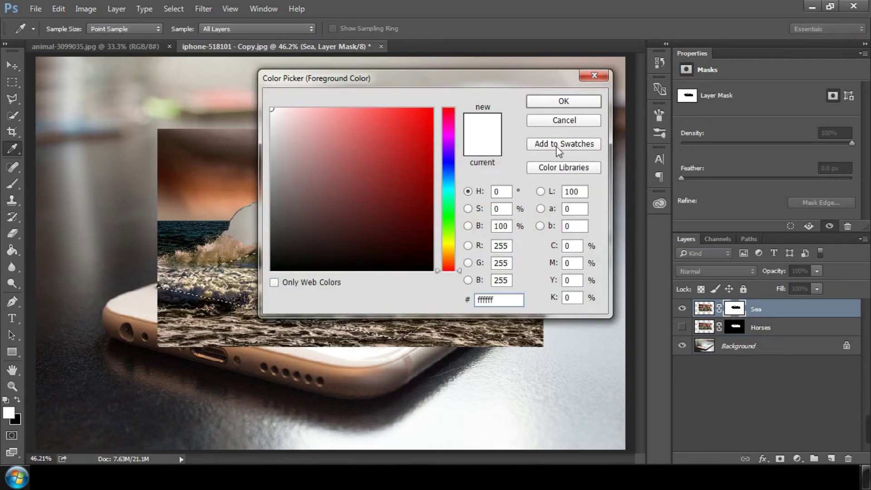
left_click(551, 103)
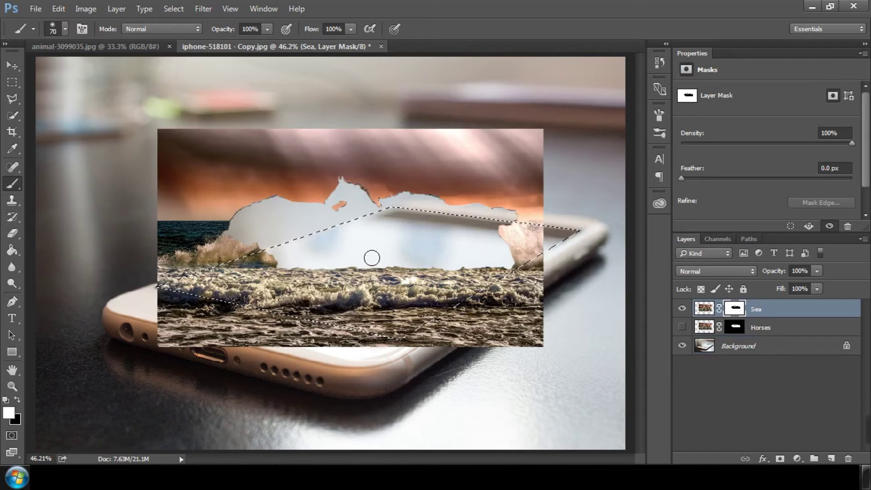
key("bracketright")
key("bracketright")
key("bracketright")
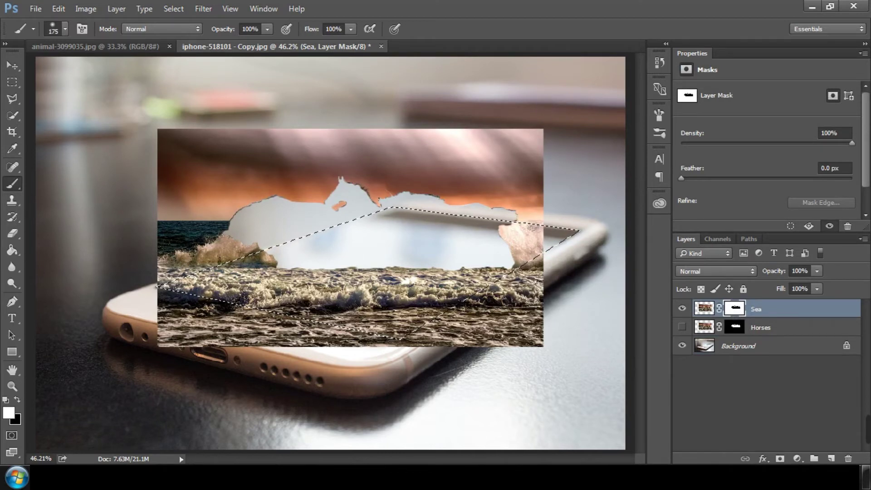
mouse_move(369, 252)
left_mouse_down()
mouse_move(295, 247)
mouse_move(430, 262)
mouse_move(504, 254)
mouse_move(480, 227)
mouse_move(345, 229)
mouse_move(271, 272)
left_mouse_up()
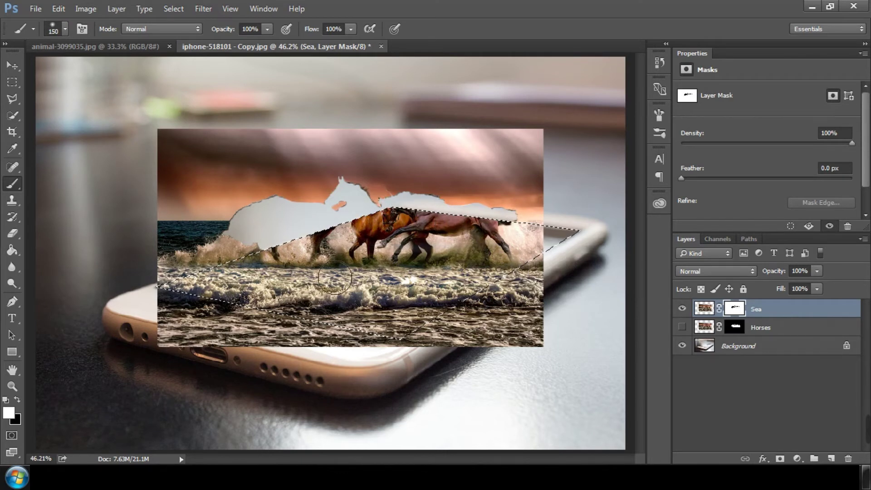
left_click(173, 8)
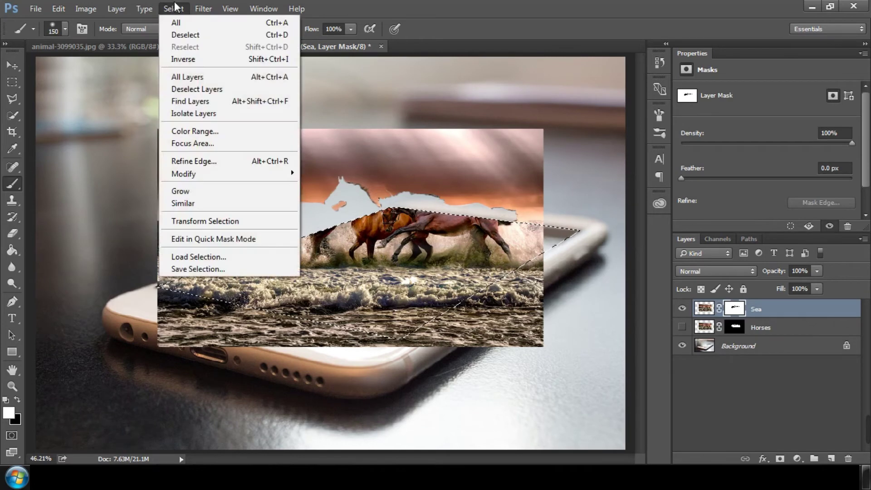
left_click(194, 67)
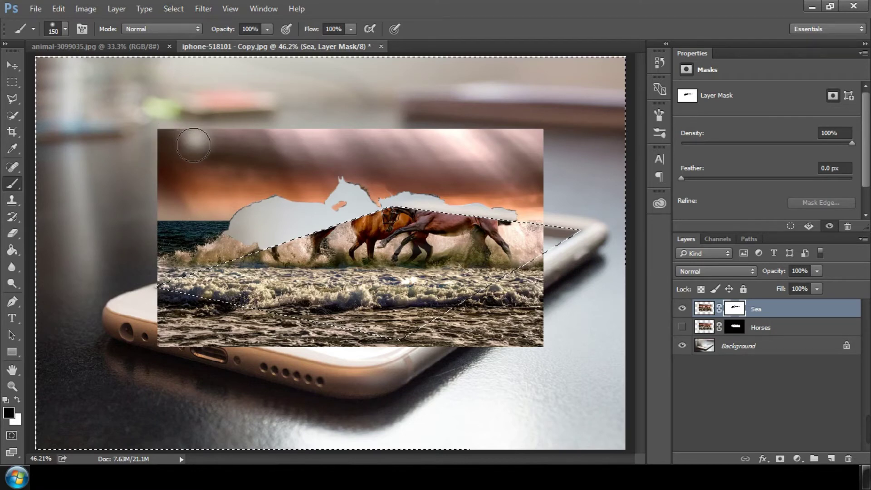
Step: Paint black on the Sea mask to hide the sky, grey cutouts and sea outside the screen
key("ctrl+plus")
mouse_move(194, 132)
left_mouse_down()
mouse_move(532, 128)
mouse_move(567, 188)
mouse_move(383, 129)
mouse_move(111, 159)
mouse_move(136, 176)
mouse_move(148, 229)
mouse_move(118, 336)
mouse_move(200, 317)
mouse_move(149, 311)
mouse_move(277, 354)
mouse_move(168, 358)
mouse_move(291, 335)
mouse_move(414, 360)
mouse_move(352, 352)
mouse_move(449, 331)
mouse_move(549, 256)
mouse_move(508, 299)
mouse_move(401, 356)
left_mouse_up()
left_click_drag(588, 235, 440, 399)
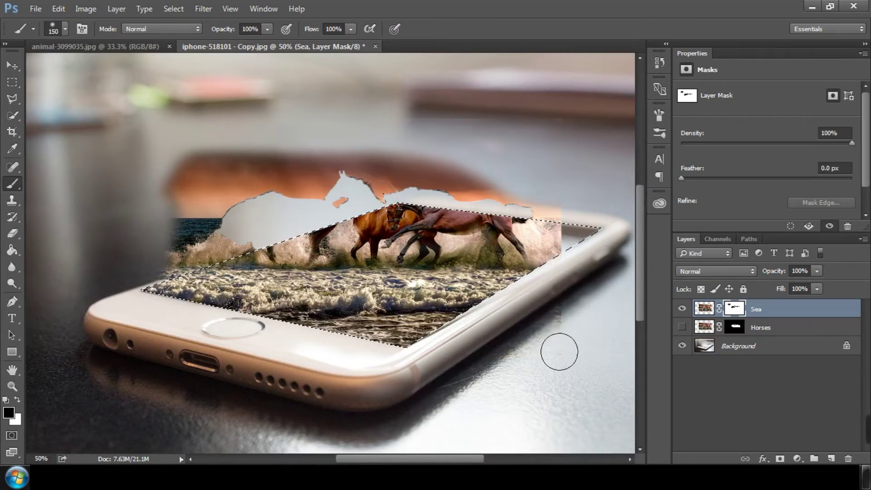
mouse_move(517, 206)
left_mouse_down()
mouse_move(335, 188)
mouse_move(377, 201)
left_mouse_up()
mouse_move(323, 188)
left_mouse_down()
mouse_move(224, 200)
mouse_move(268, 184)
left_mouse_up()
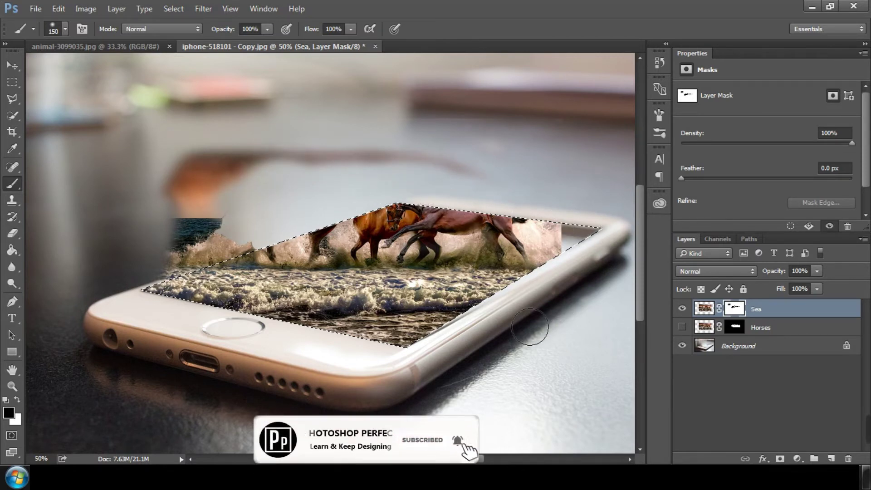
left_click_drag(435, 376, 136, 292)
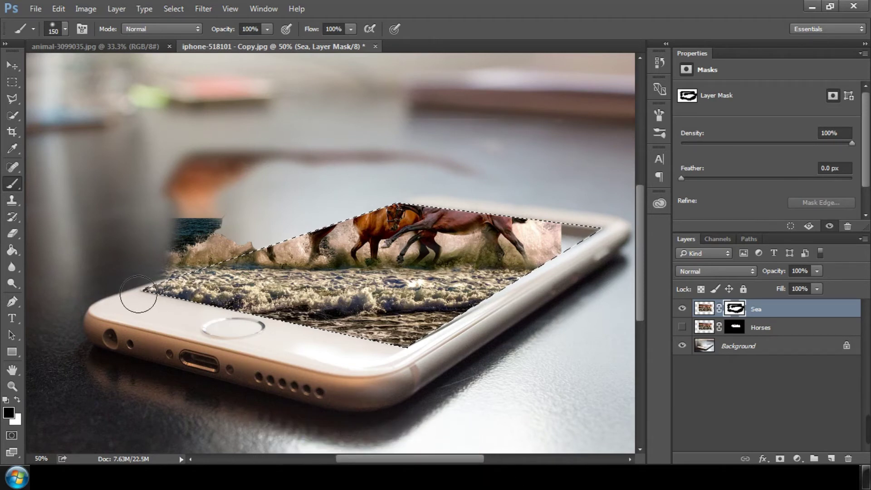
mouse_move(184, 245)
left_mouse_down()
mouse_move(196, 222)
mouse_move(233, 244)
left_mouse_up()
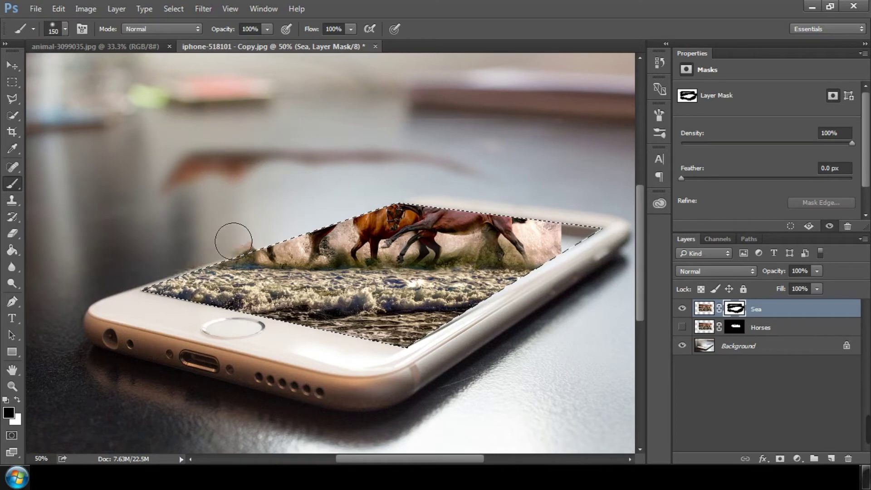
key("ctrl+plus")
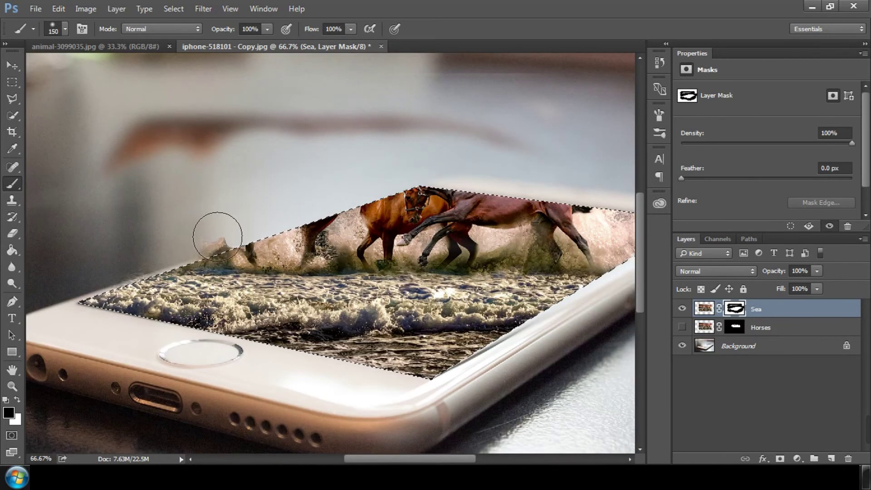
key("bracketleft")
key("bracketleft")
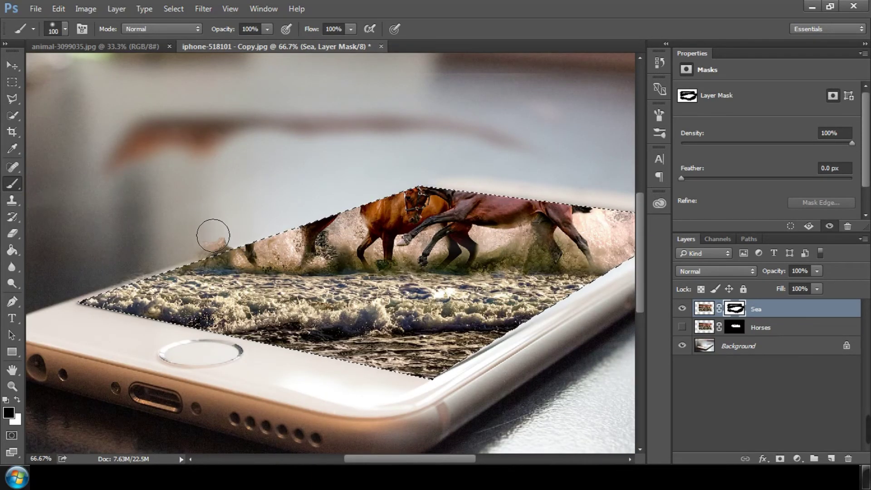
left_click_drag(212, 234, 194, 256)
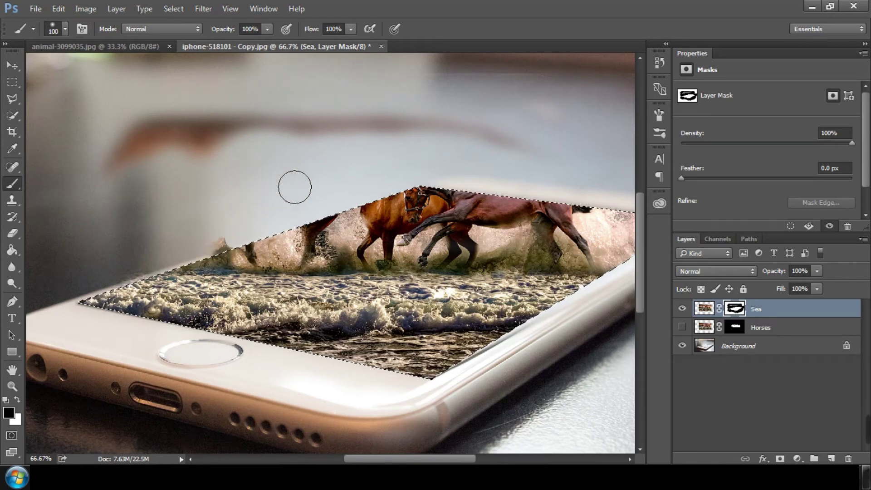
Step: Remove the upper-left brown streak, show the Horses layer, deselect and fit the image on screen
left_click(682, 328)
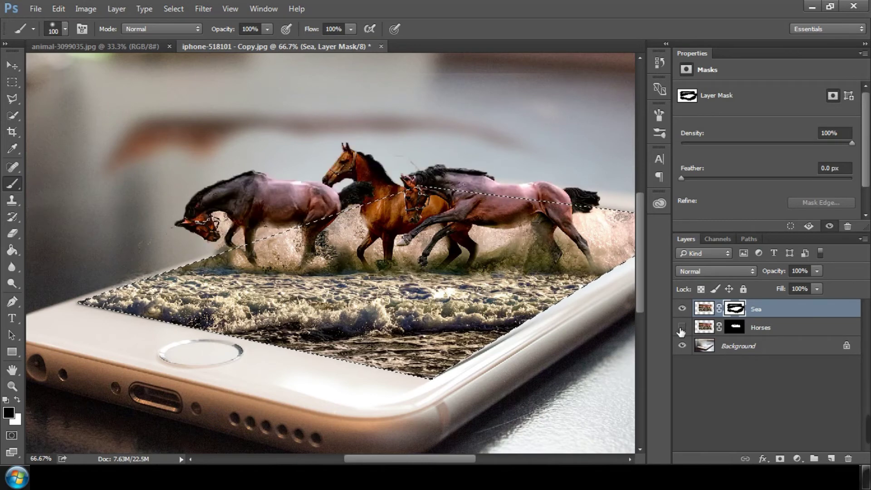
left_click(682, 327)
left_click(682, 328)
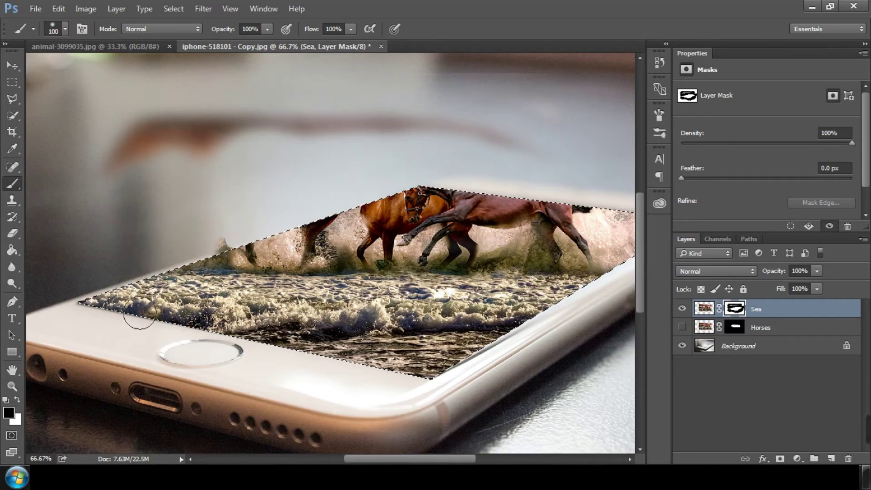
mouse_move(262, 107)
left_mouse_down()
mouse_move(97, 151)
mouse_move(127, 158)
mouse_move(428, 129)
mouse_move(517, 130)
mouse_move(441, 138)
left_mouse_up()
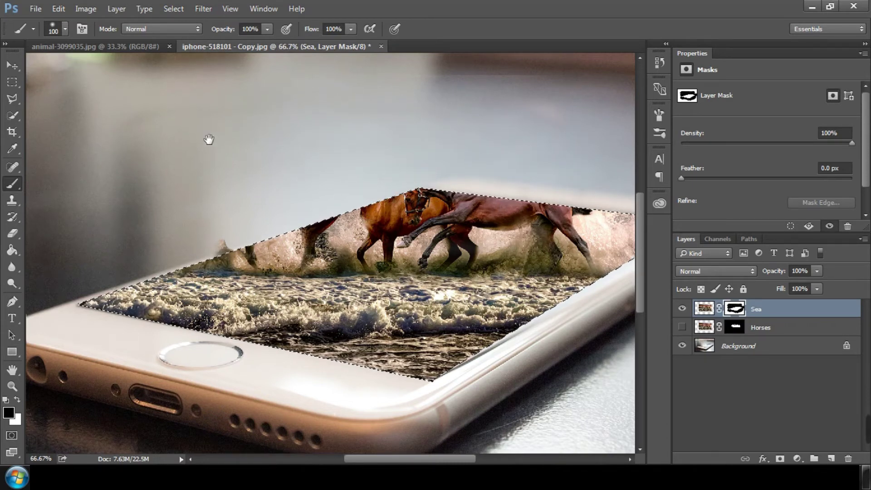
left_click_drag(209, 139, 320, 184)
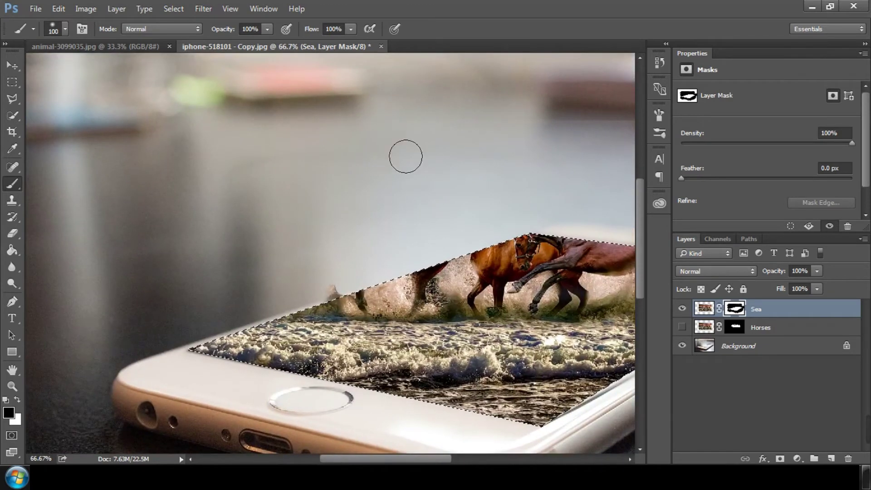
left_click(682, 328)
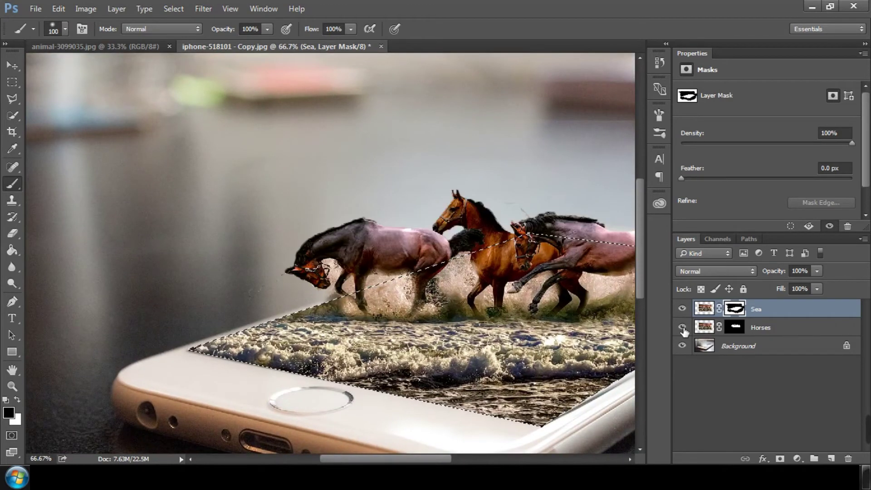
key("ctrl+d")
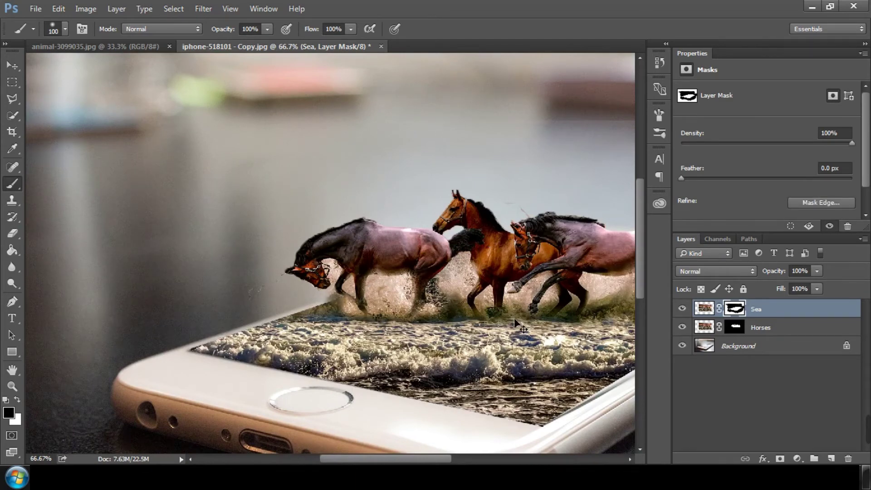
key("ctrl+0")
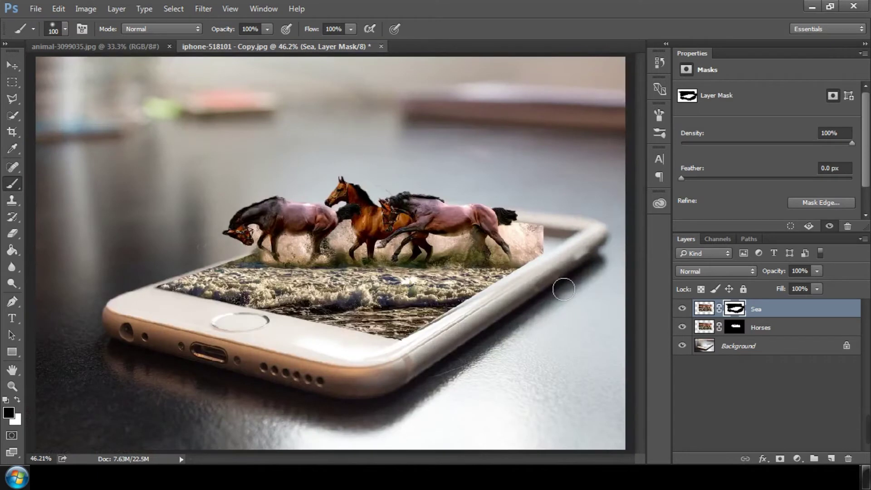
Step: Toggle Sea and Horses visibility to check the composite, then target the Sea layer's image
left_click(682, 309)
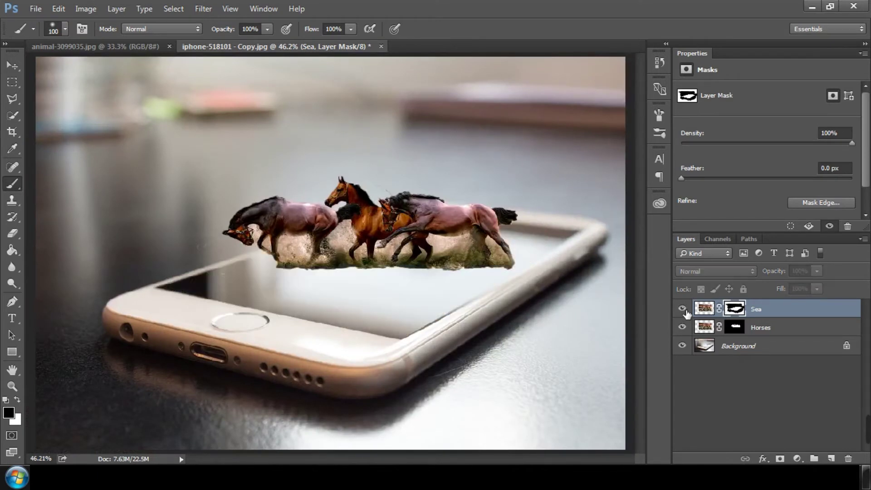
left_click(683, 310)
left_click(682, 329)
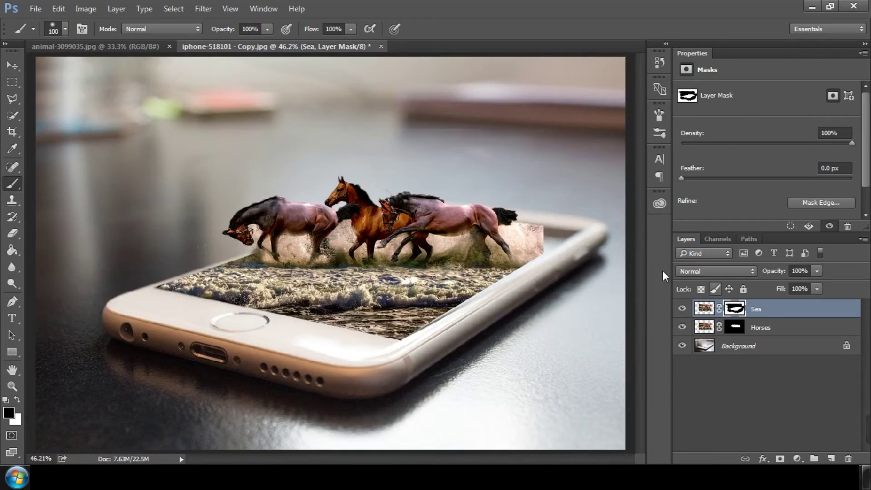
left_click(706, 309)
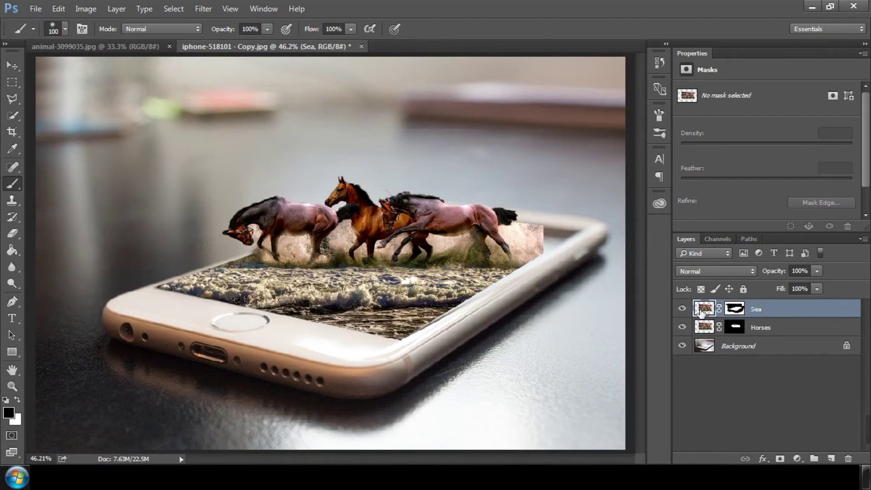
Step: Outline the leftover sea strip right of the horses with the Polygonal Lasso
left_click(15, 102)
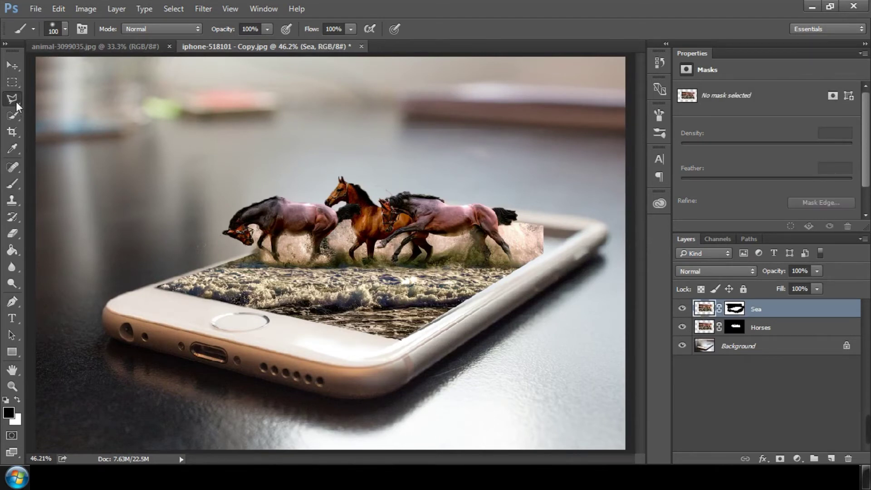
left_click(537, 263)
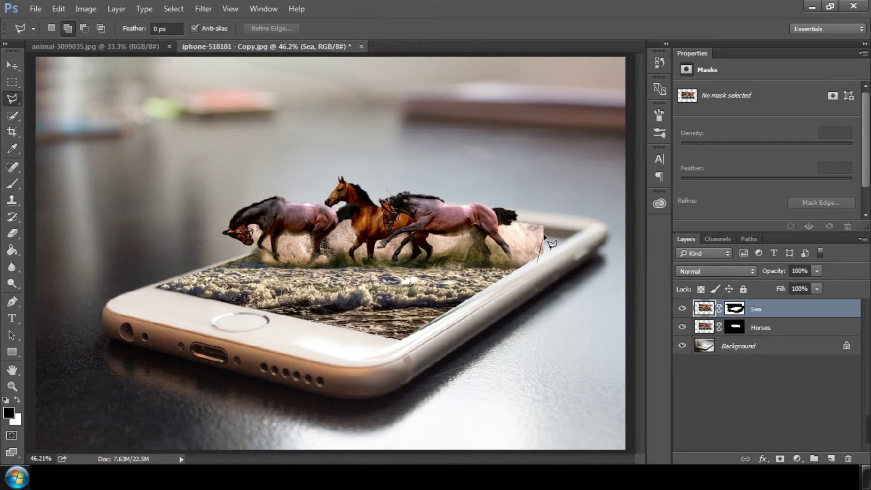
left_click(536, 213)
left_click(538, 264)
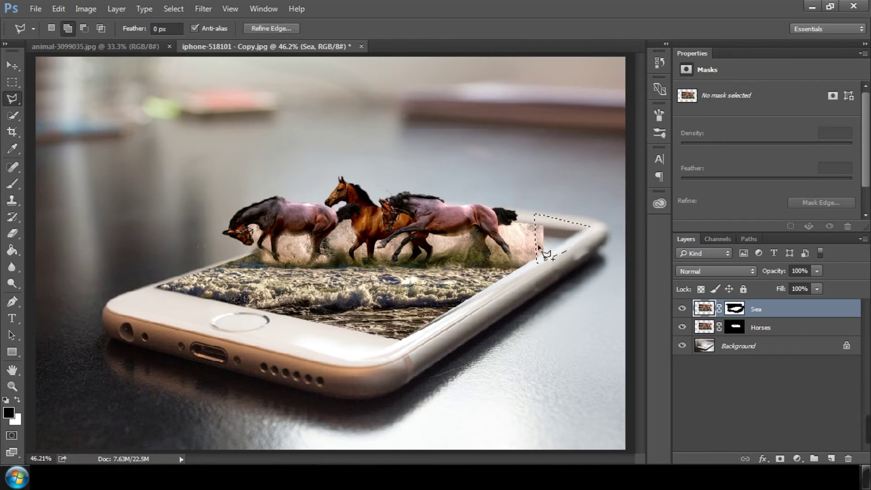
left_click(58, 9)
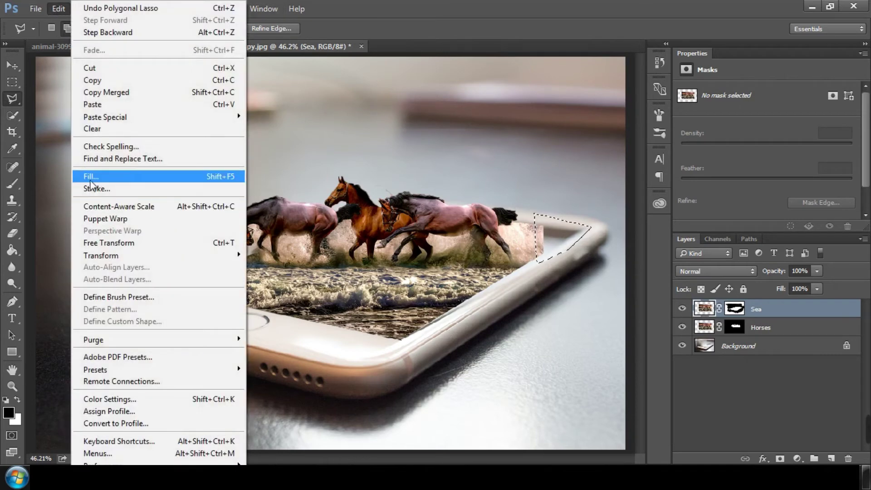
Step: Content-Aware Fill the selected strip with matching sea, then deselect
left_click(100, 181)
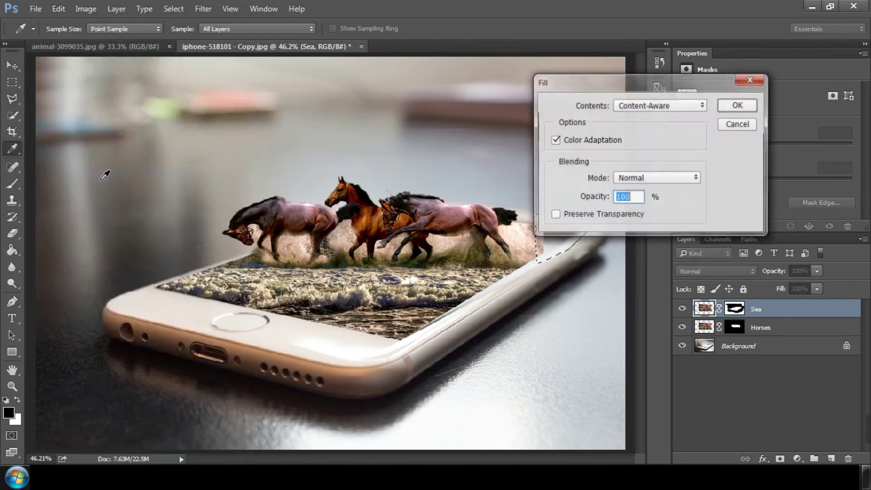
left_click(671, 107)
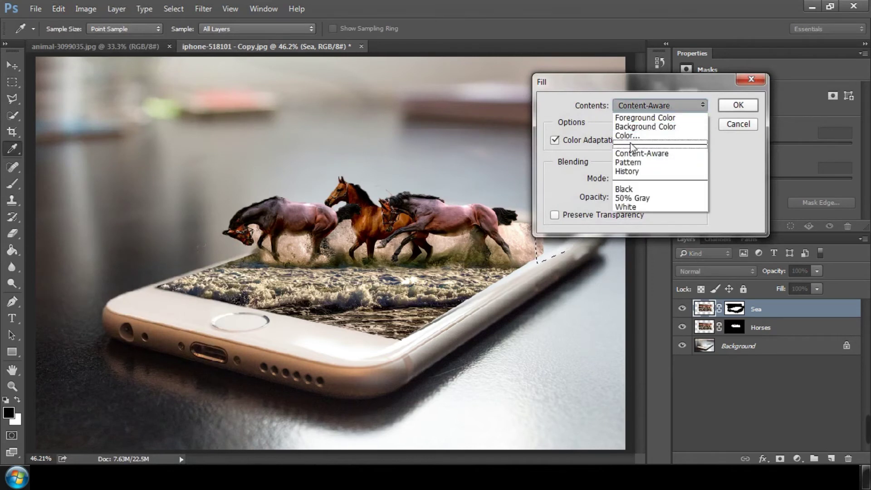
left_click(640, 153)
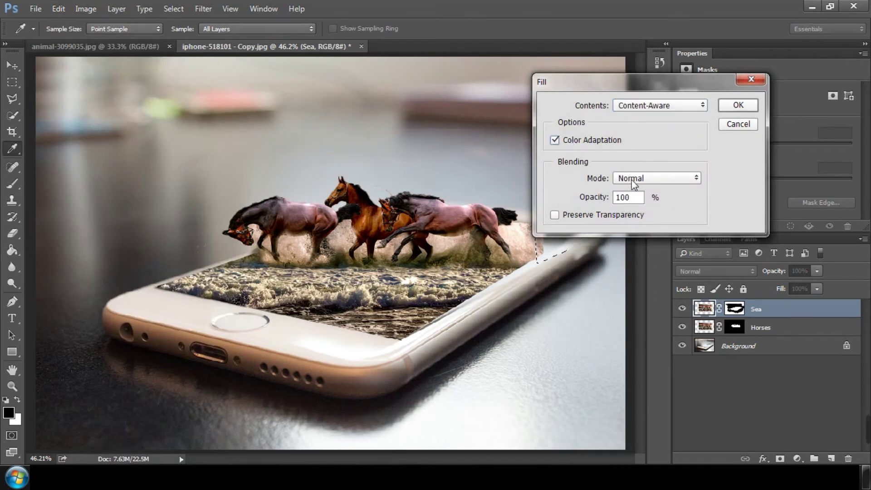
left_click(731, 111)
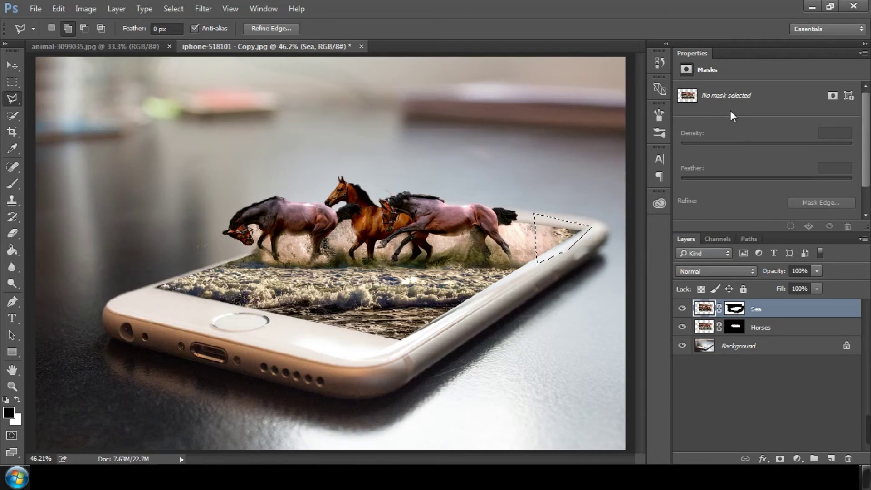
key("ctrl+d")
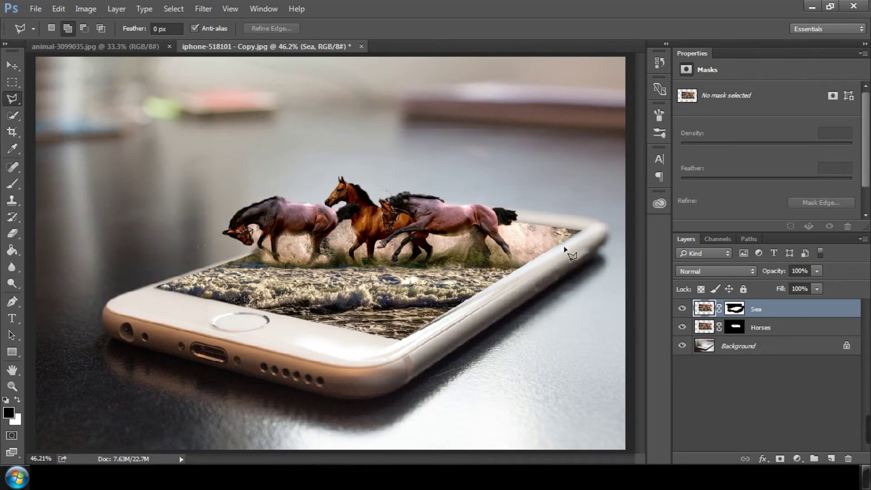
left_click(735, 309)
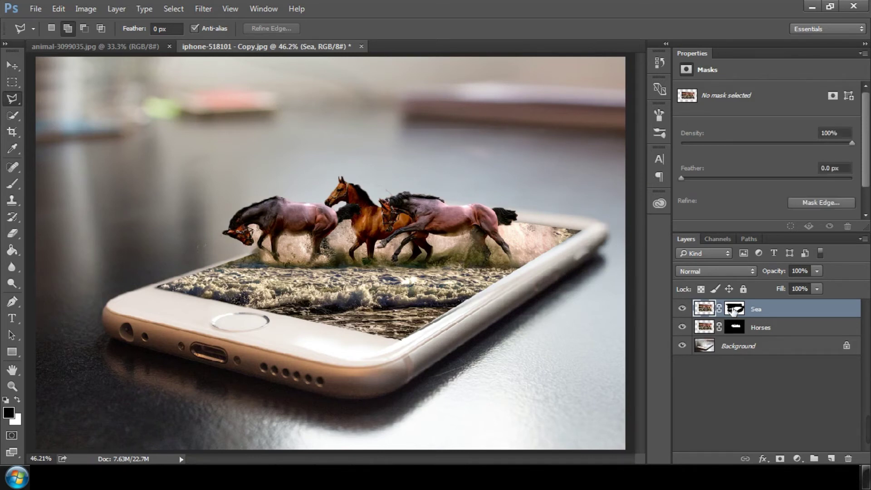
Step: At 100% zoom, give the Sea layer mask a 5.0 px feather in Properties
key("ctrl+plus")
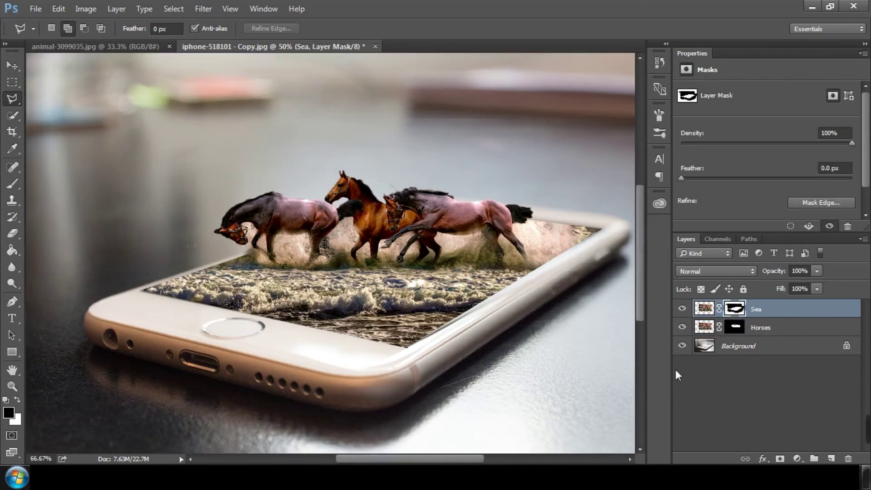
key("ctrl+plus")
key("ctrl+plus")
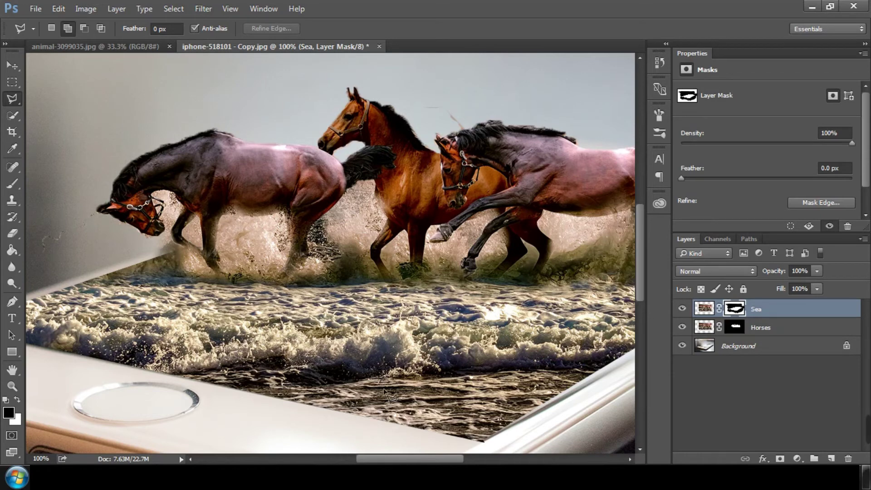
left_click(14, 66)
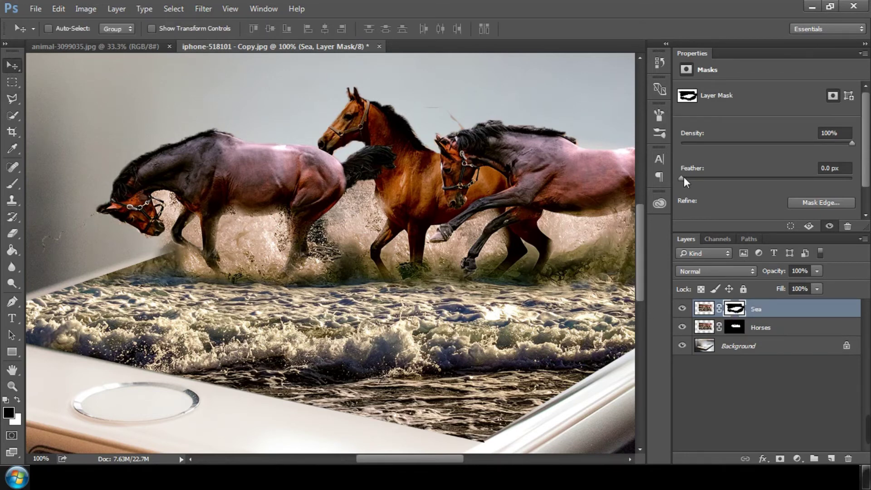
left_click(683, 177)
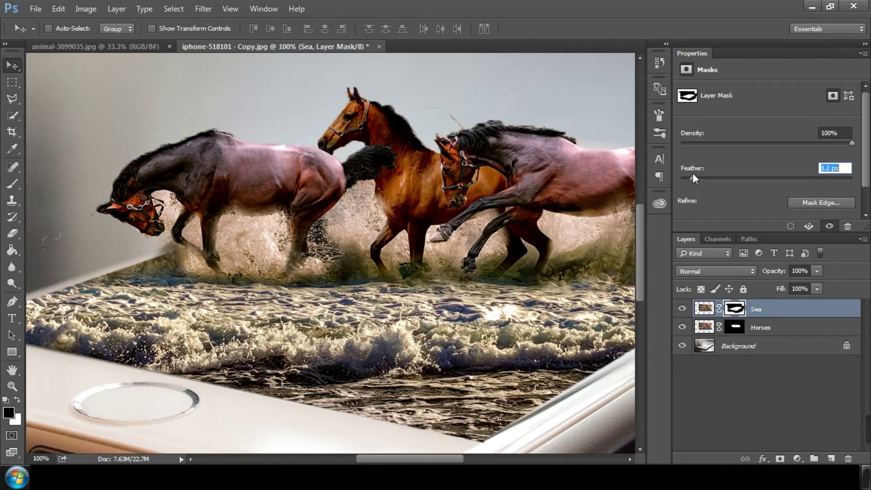
left_click_drag(693, 175, 699, 175)
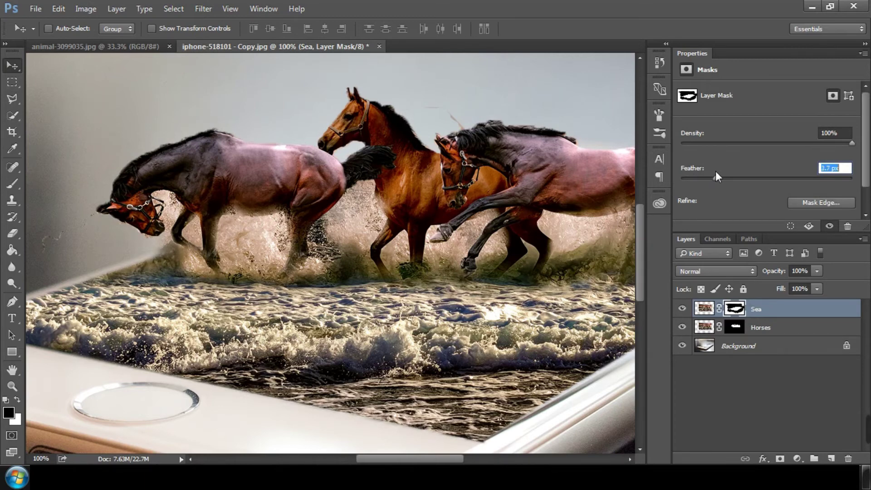
left_click_drag(718, 171, 718, 172)
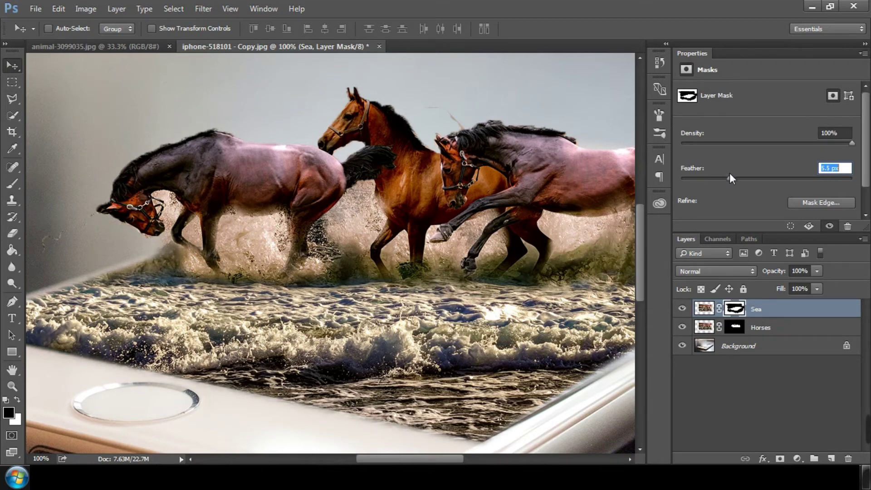
key("Return")
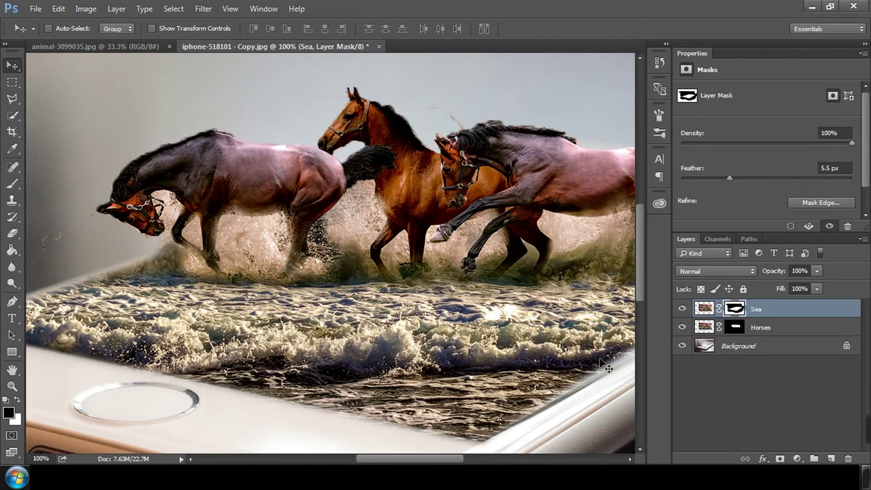
left_click_drag(565, 375, 258, 384)
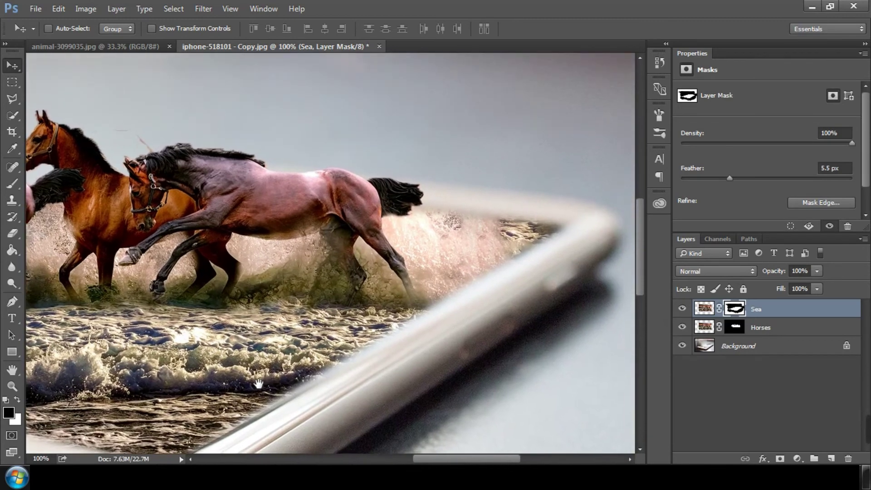
left_click(843, 168)
type("5")
key("Return")
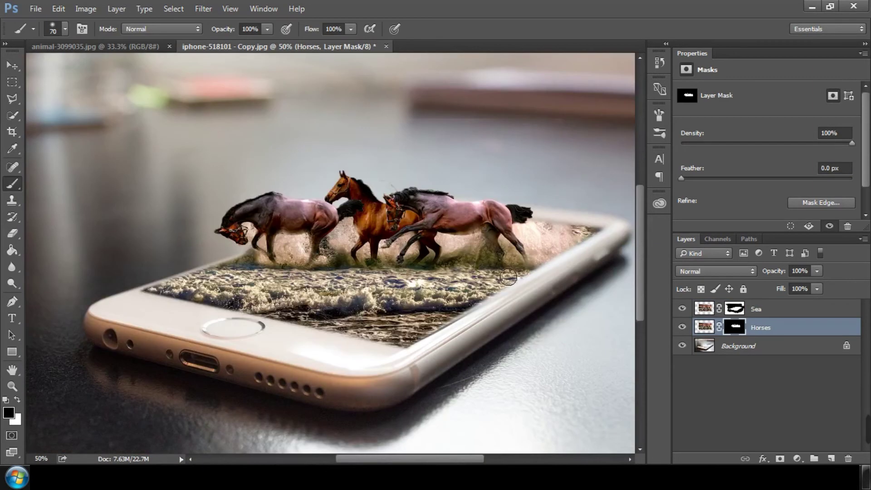
Step: Add a new Layer 1 above Background and fill it with black
left_click(744, 350)
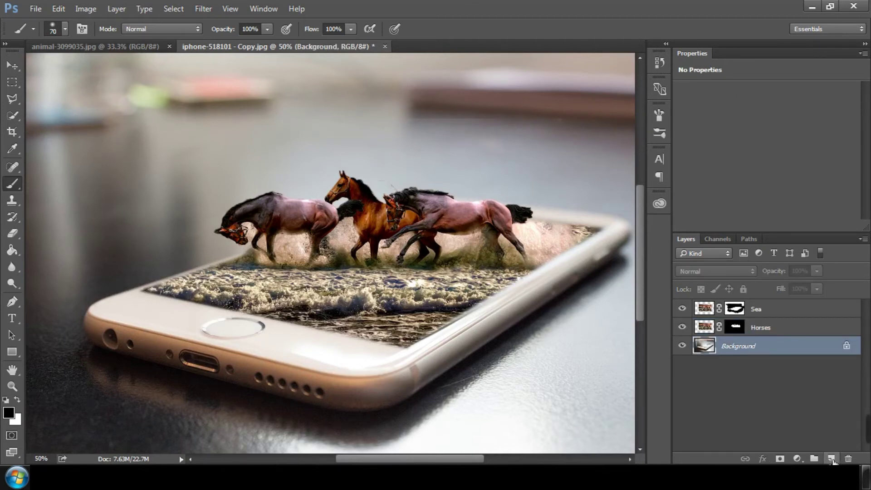
left_click(832, 458)
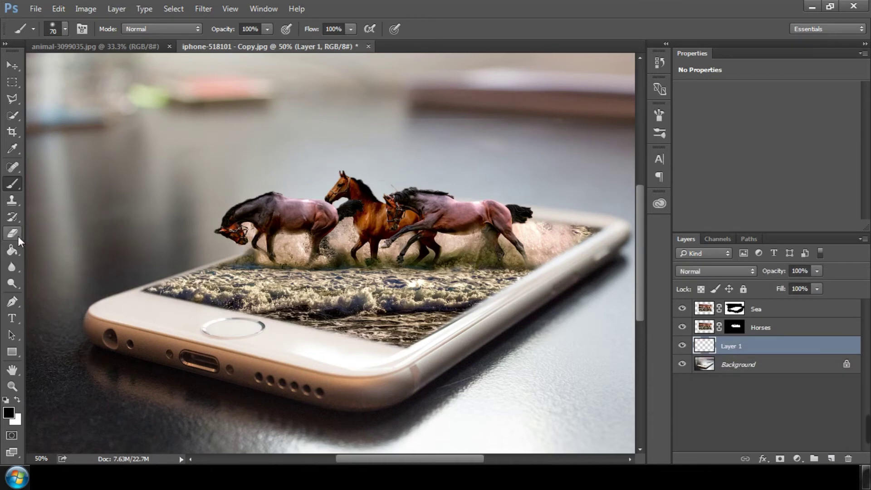
left_click(13, 251)
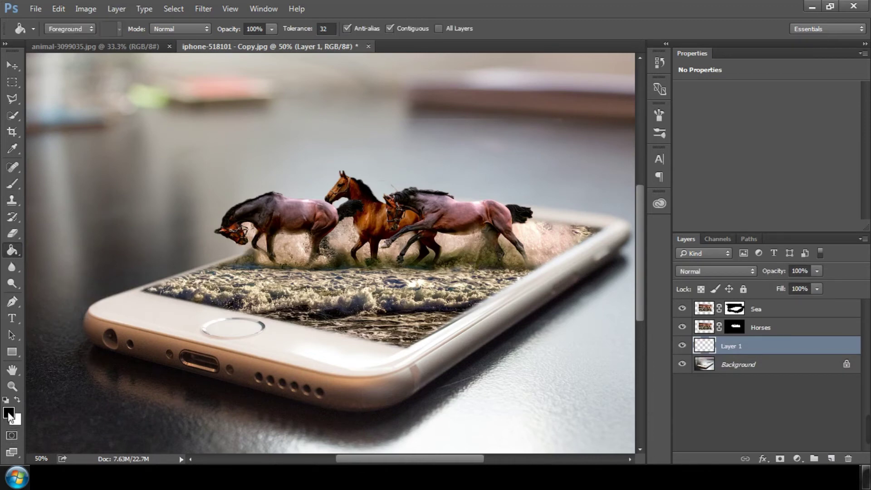
left_click(9, 413)
left_click(541, 106)
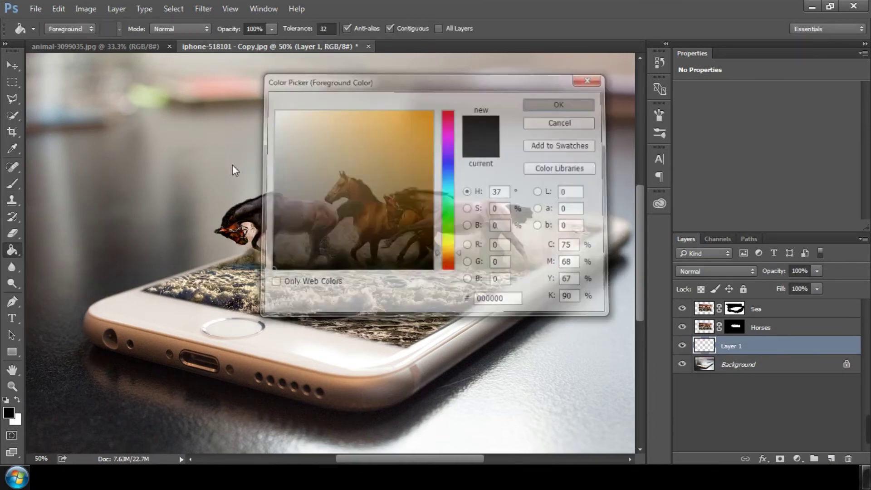
left_click(170, 181)
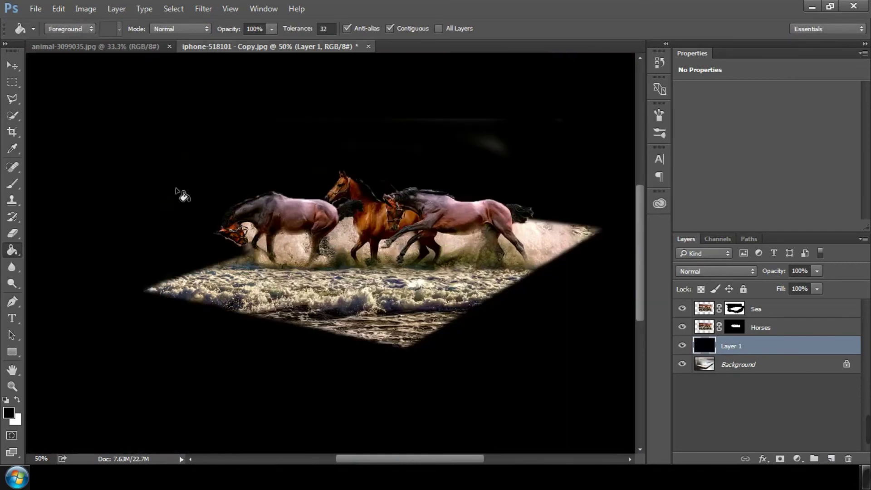
key("ctrl+minus")
key("ctrl+plus")
Step: Set Layer 1's blend mode to Soft Light after trying Overlay, and add a new empty layer
left_click(704, 271)
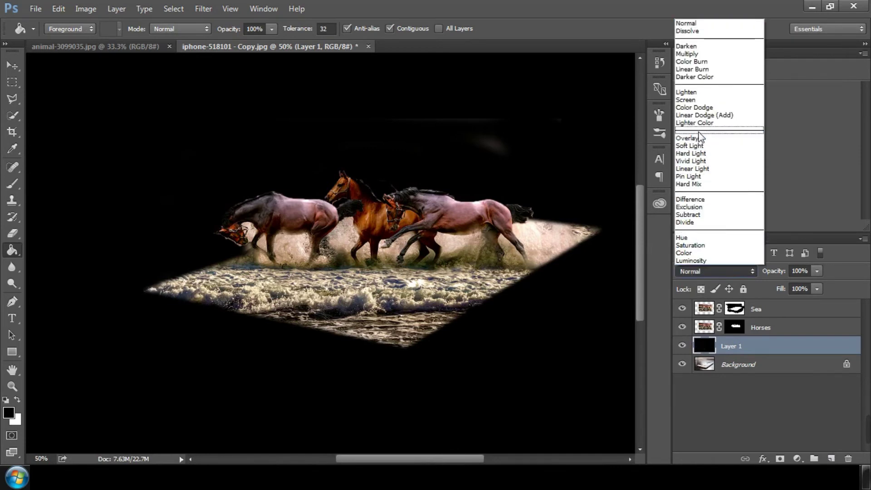
left_click(700, 138)
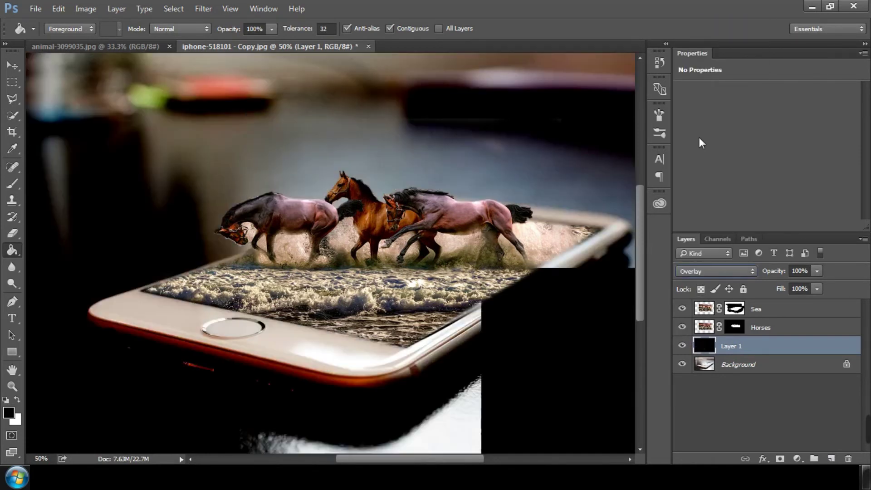
left_click(705, 271)
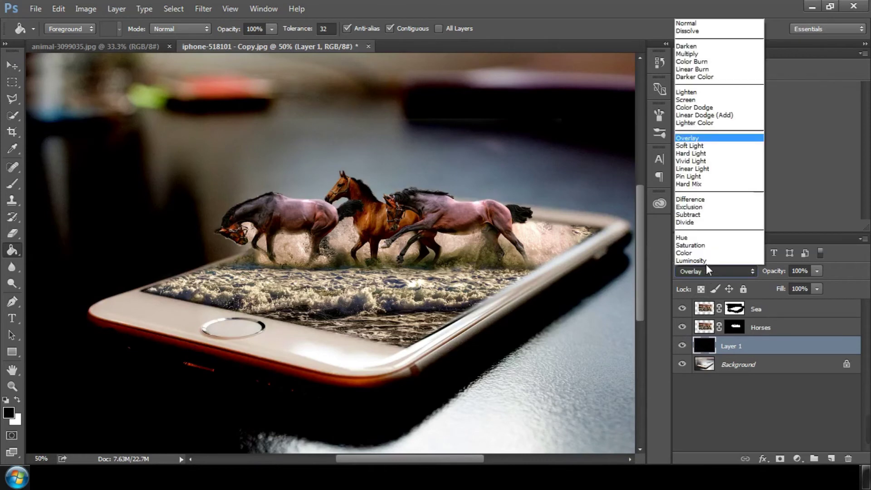
left_click(702, 146)
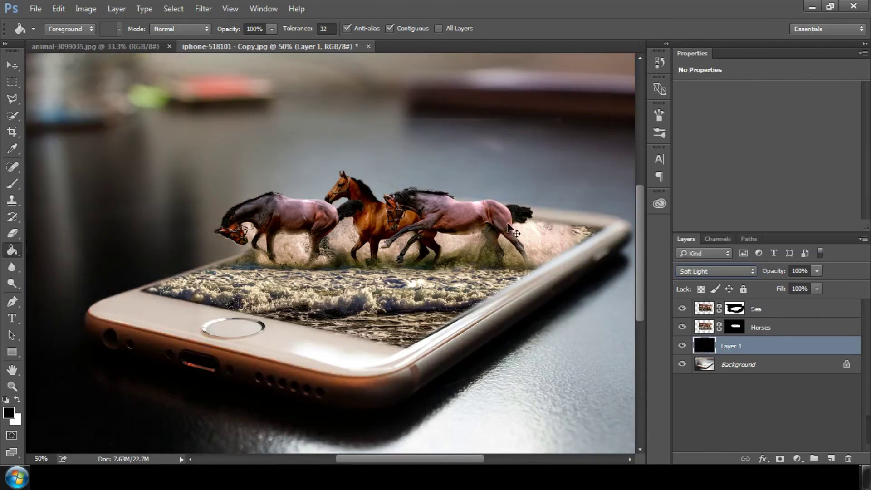
key("ctrl+minus")
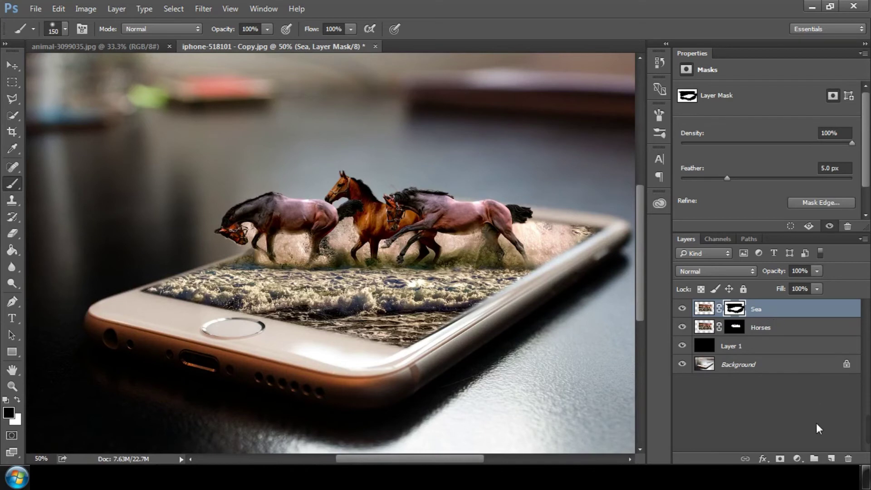
left_click(831, 459)
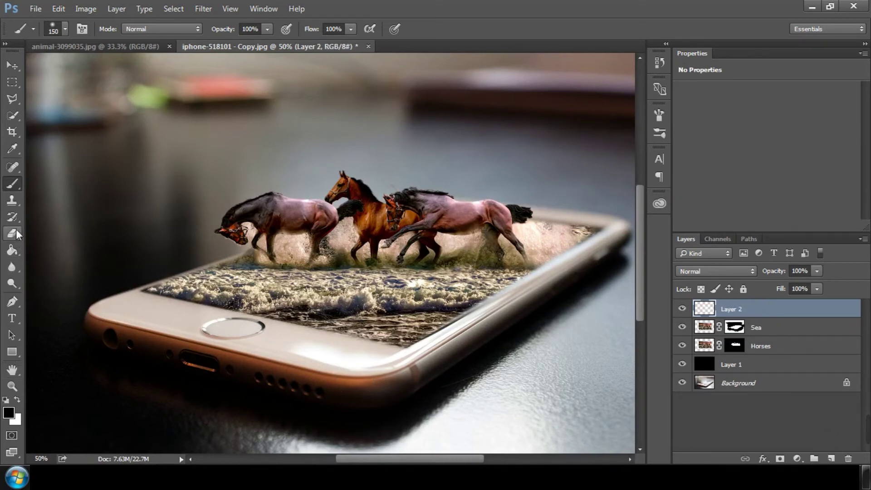
Step: Fill Layer 2 black and render a 105mm Prime Lens Flare at brightness 100
left_click(14, 252)
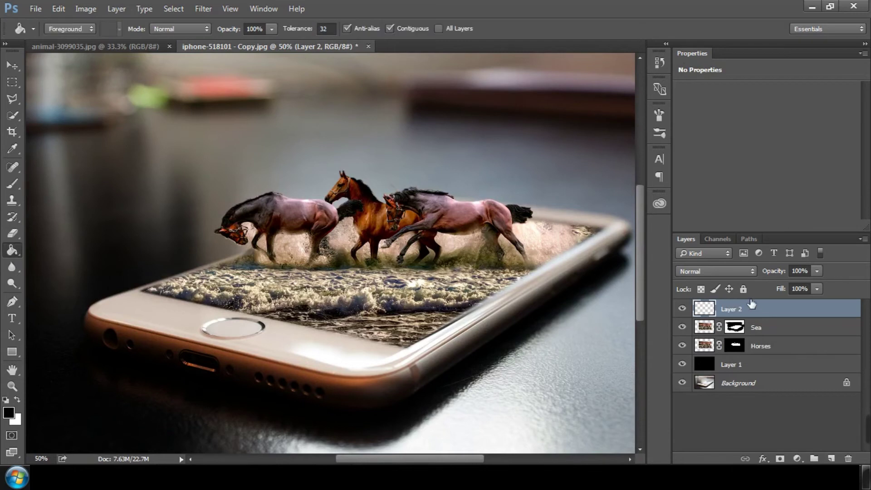
left_click(131, 199)
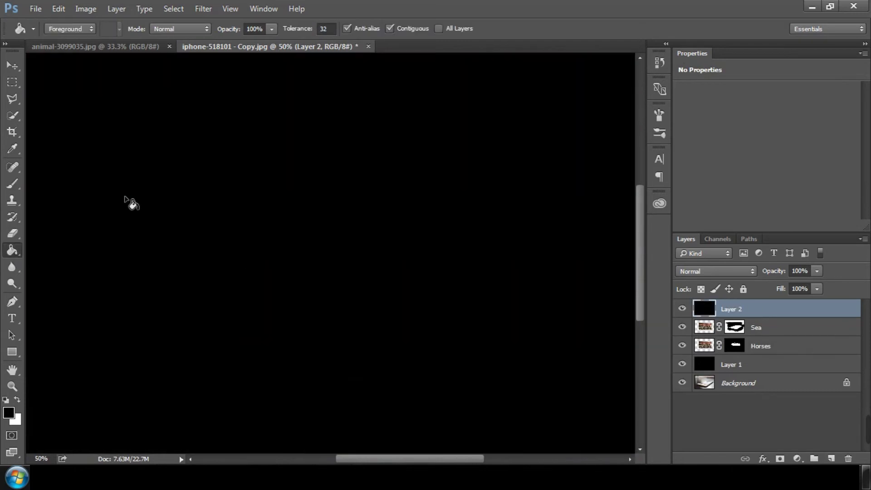
left_click(202, 8)
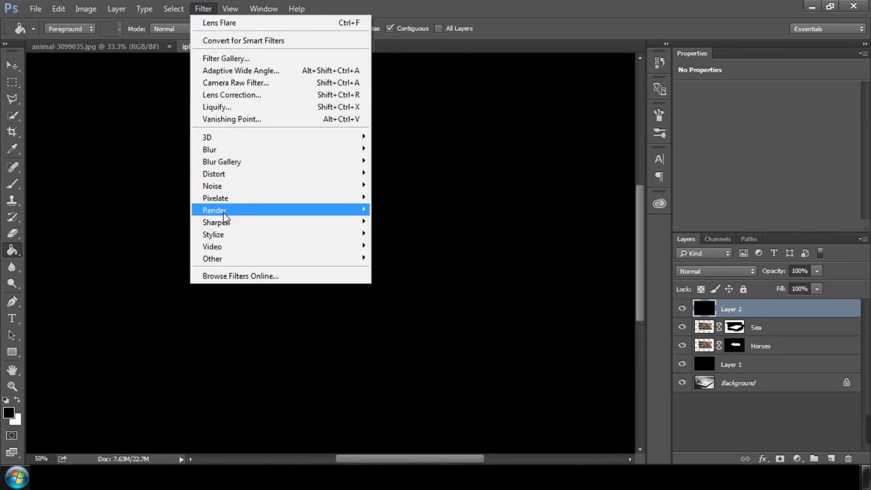
mouse_move(214, 210)
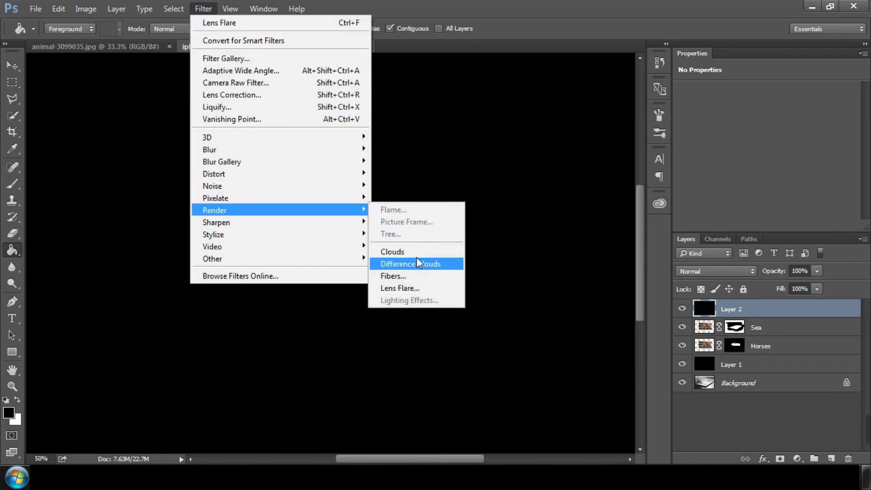
left_click(412, 290)
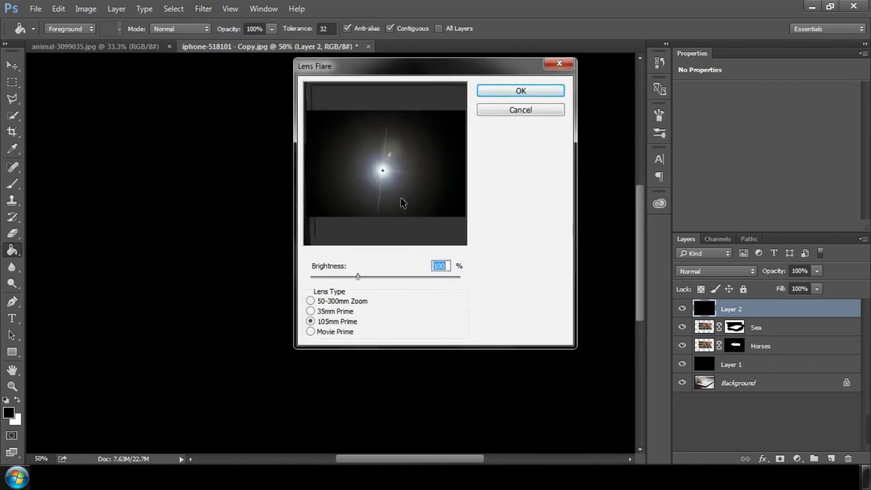
mouse_move(385, 174)
left_mouse_down()
mouse_move(387, 150)
mouse_move(392, 161)
left_mouse_up()
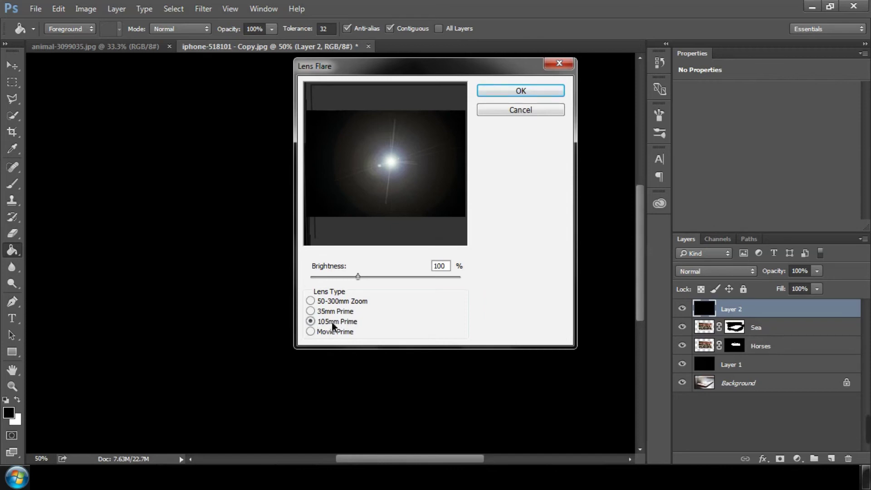
left_click(537, 93)
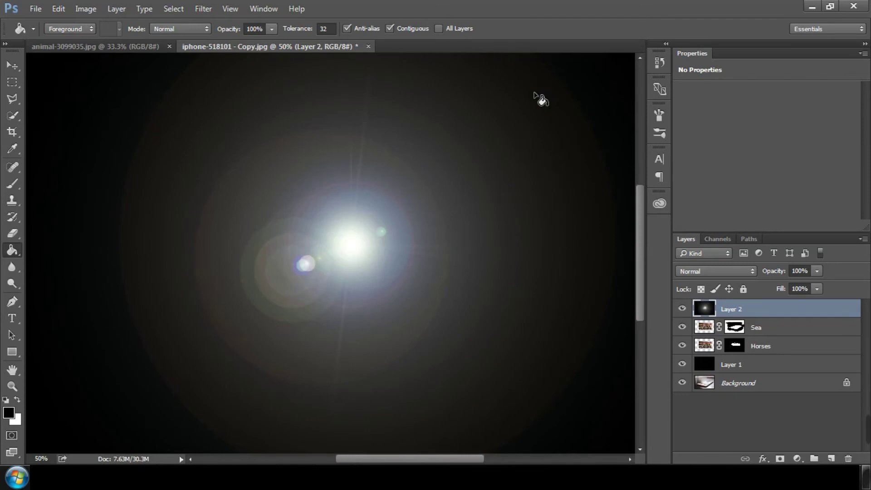
left_click(717, 271)
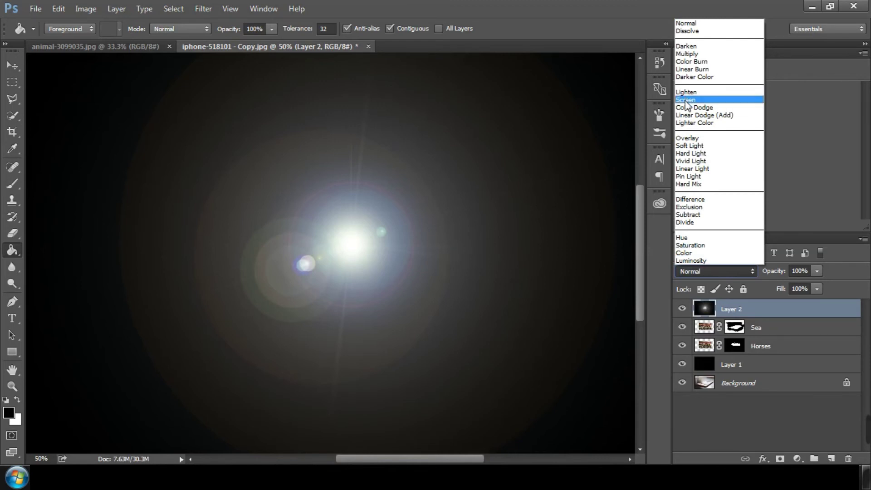
Step: Set Layer 2 to Screen and move the flare glow to the upper right above the phone
left_click(701, 100)
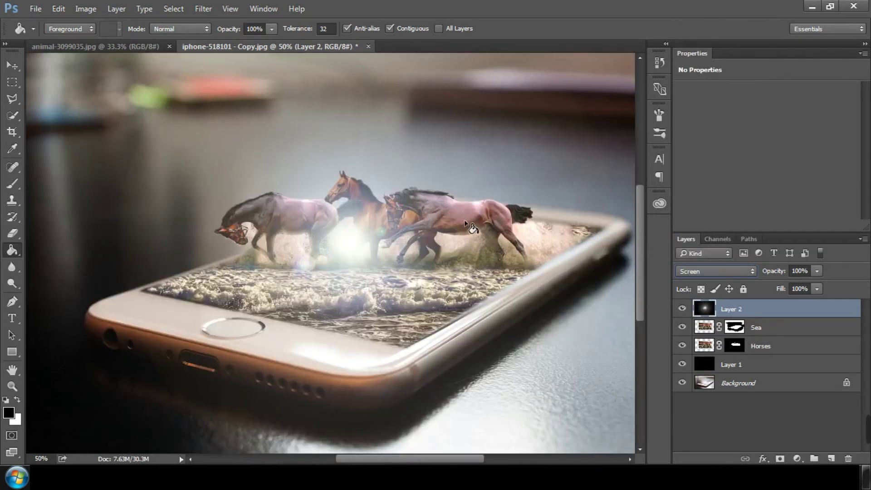
key("v")
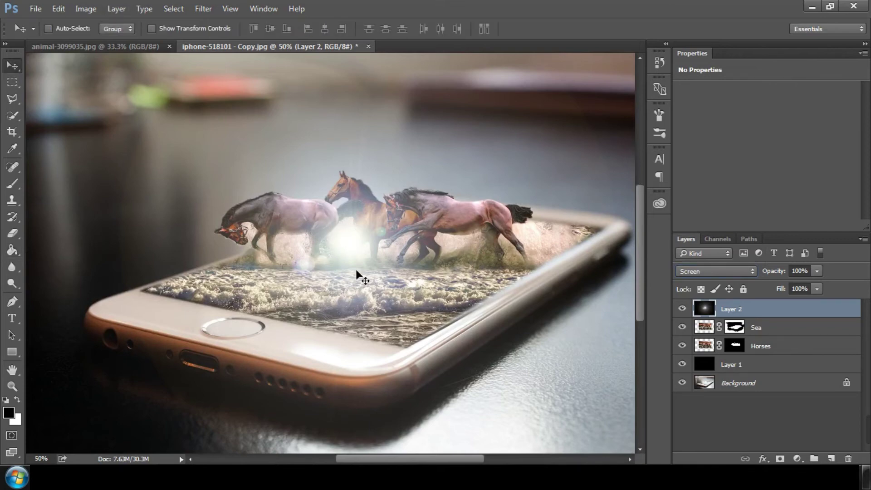
mouse_move(351, 245)
left_mouse_down()
mouse_move(472, 172)
mouse_move(559, 99)
left_mouse_up()
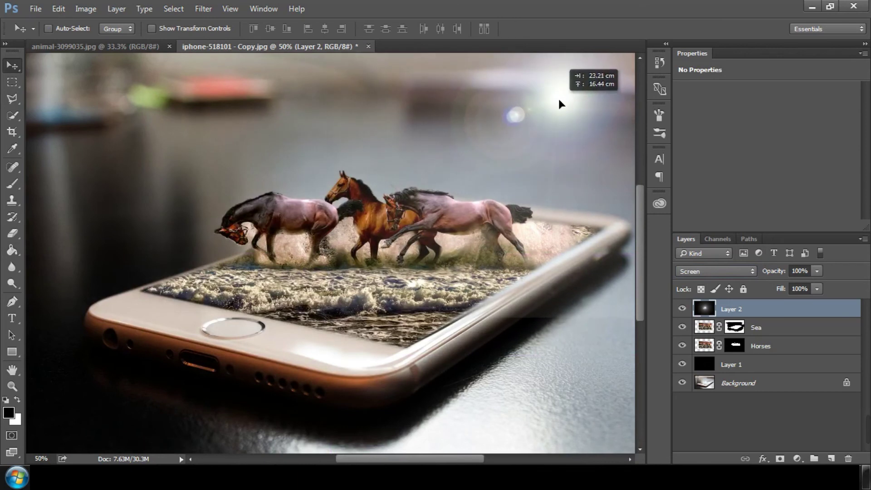
left_click_drag(560, 100, 564, 78)
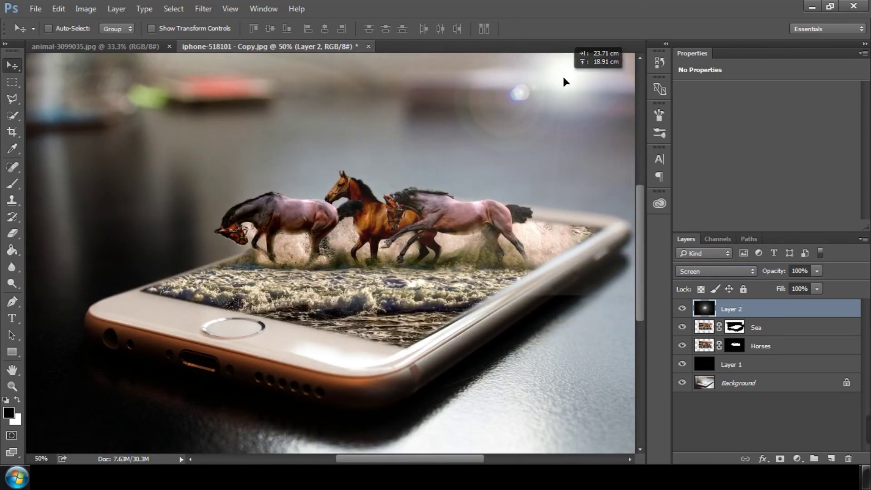
left_click_drag(564, 78, 568, 82)
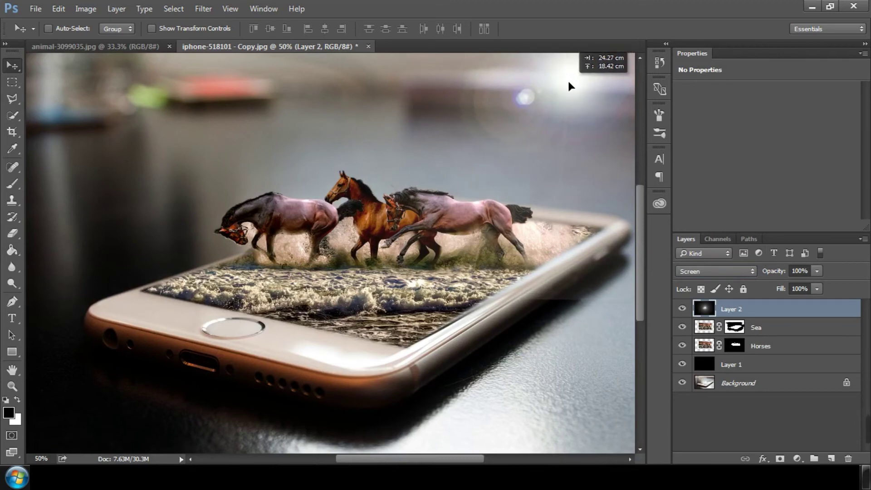
left_click_drag(643, 220, 640, 211)
mouse_move(585, 115)
left_mouse_down()
mouse_move(581, 92)
mouse_move(558, 101)
left_mouse_up()
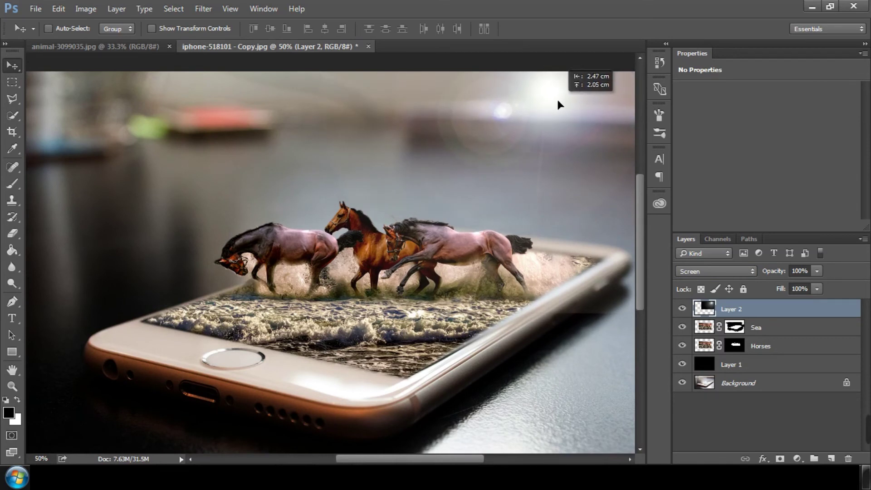
left_click_drag(559, 102, 562, 122)
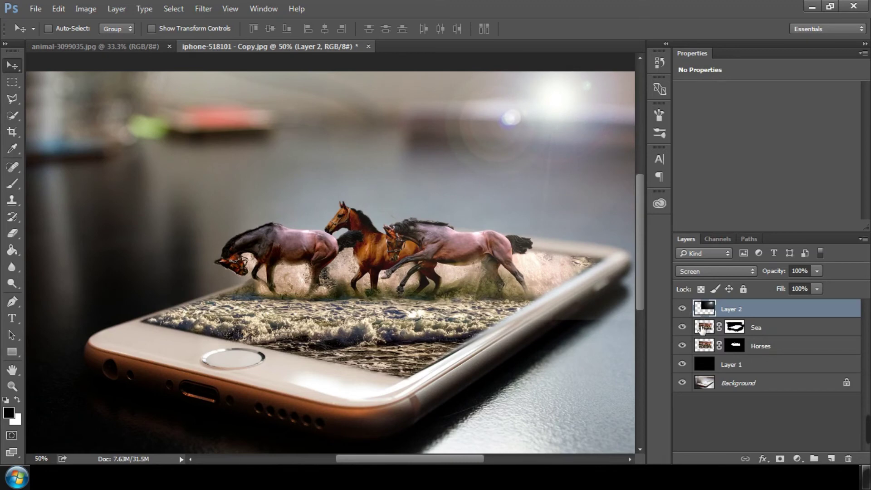
left_click(86, 13)
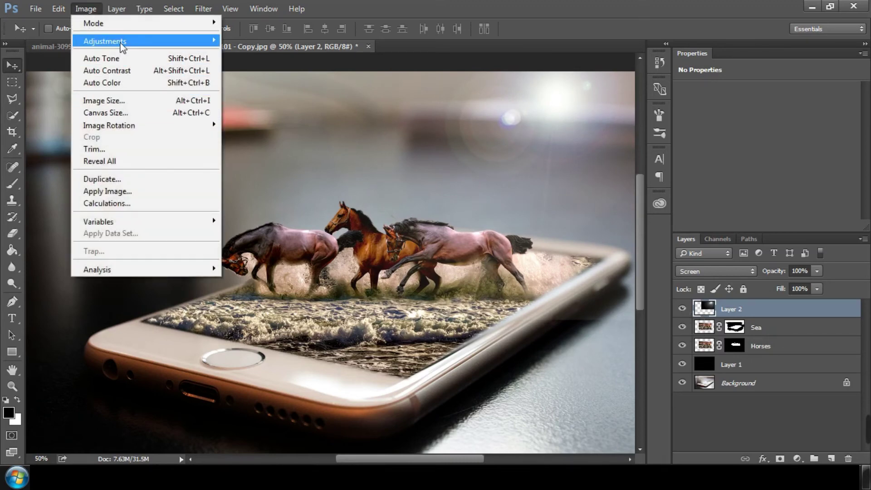
mouse_move(105, 40)
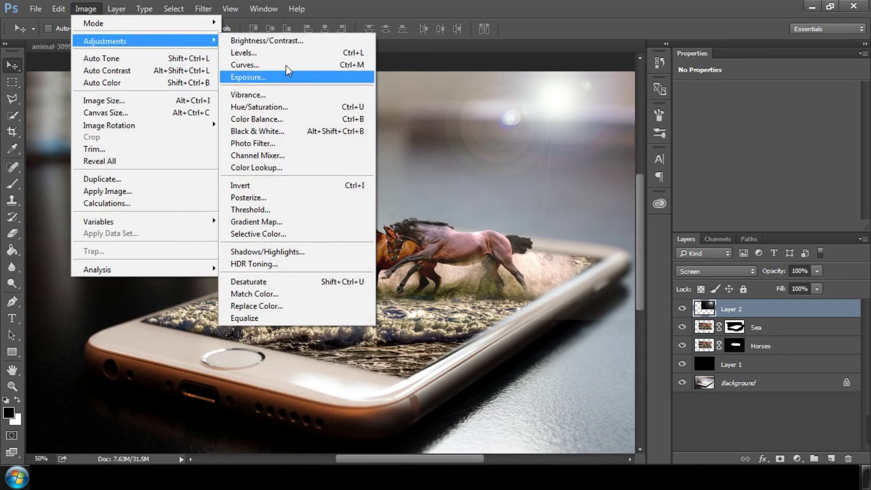
Step: Colorize the flare with Hue/Saturation: Hue 38, Saturation 43, Lightness -13
left_click(263, 107)
left_click_drag(604, 143, 42, 25)
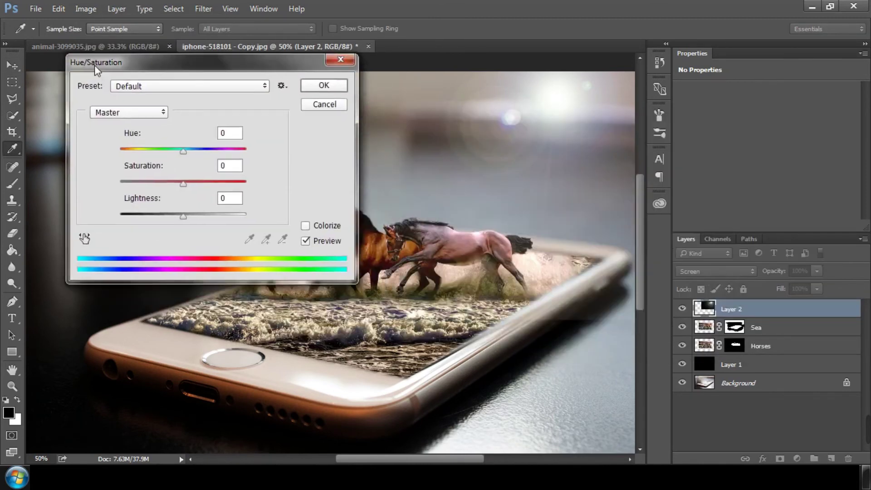
left_click(254, 178)
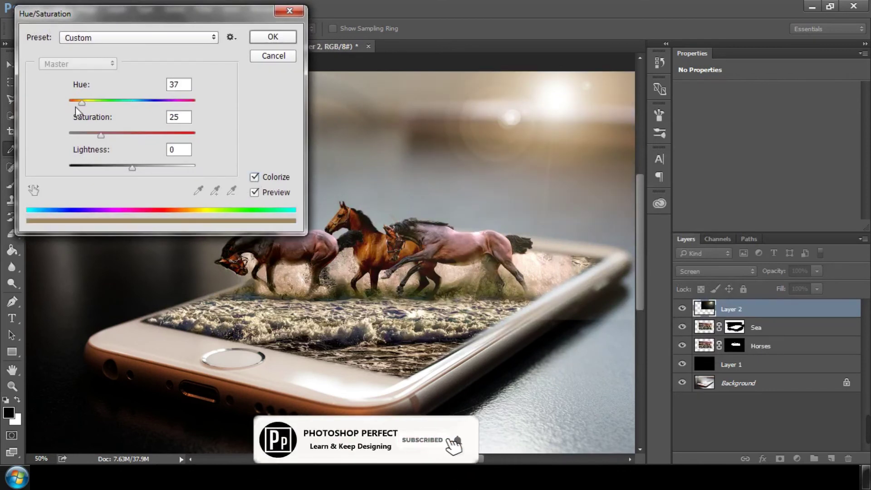
left_click(100, 135)
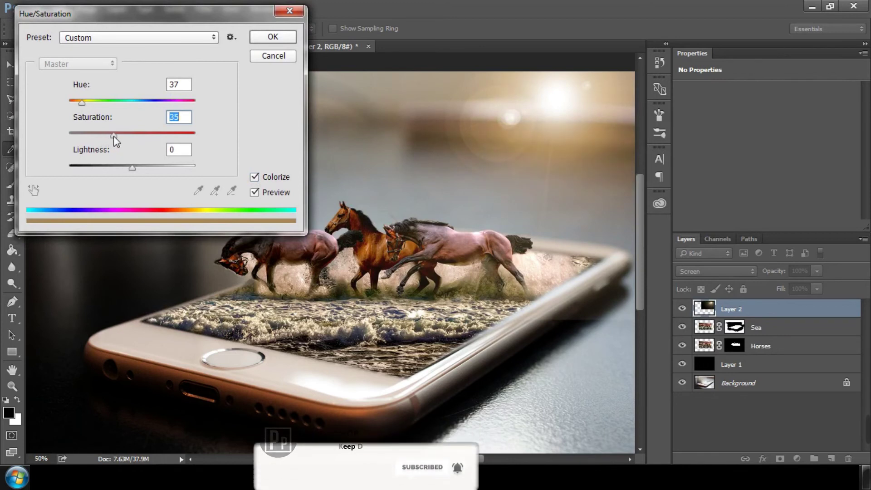
left_click_drag(100, 135, 119, 135)
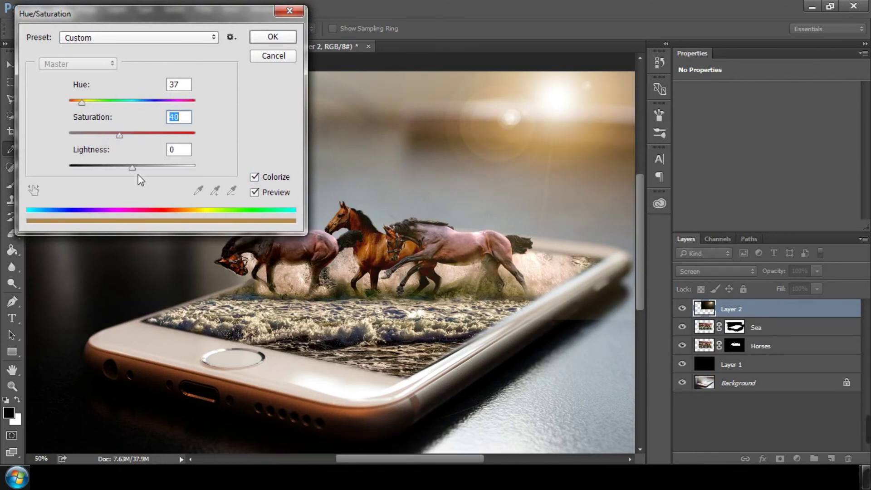
mouse_move(121, 170)
left_mouse_down()
mouse_move(149, 170)
mouse_move(127, 168)
left_mouse_up()
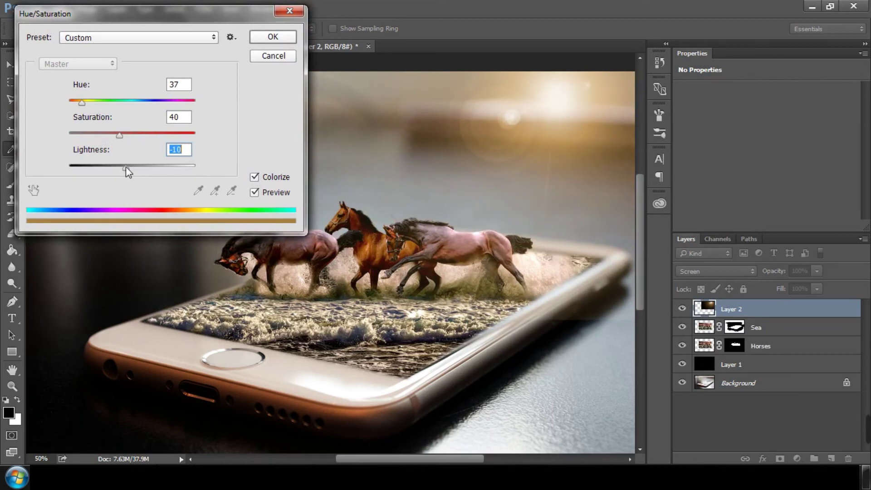
left_click_drag(118, 134, 123, 136)
left_click_drag(82, 103, 83, 106)
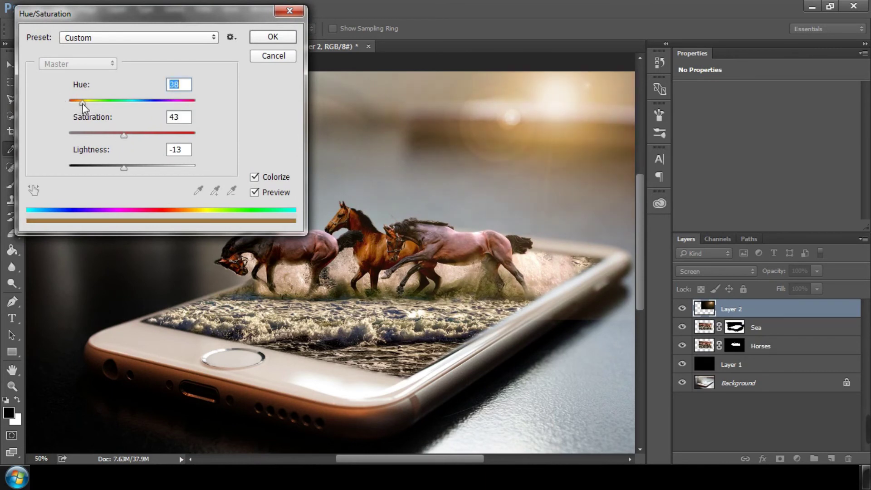
left_click(267, 39)
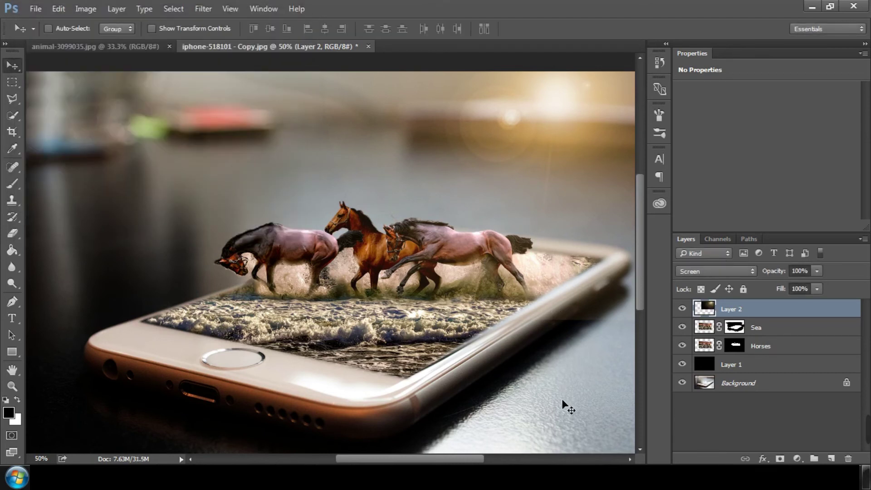
Step: Erase the flare's hard edge beside the phone's right side with a size-175, 20%-flow eraser
left_click_drag(535, 389, 488, 363)
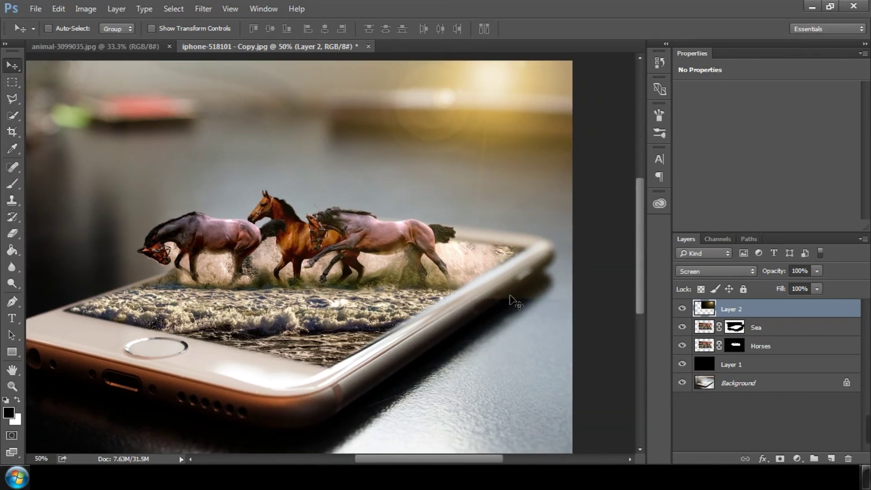
left_click(12, 233)
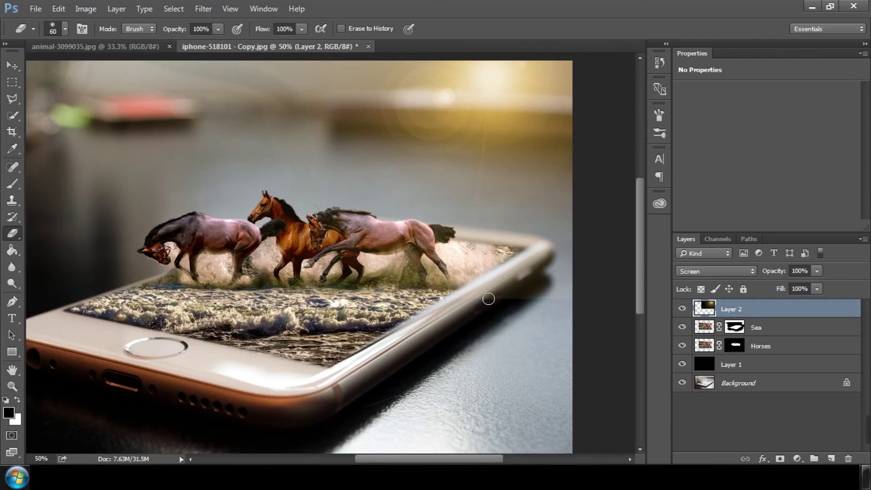
key("bracketright")
key("bracketright")
key("bracketright")
left_click(282, 29)
type("20")
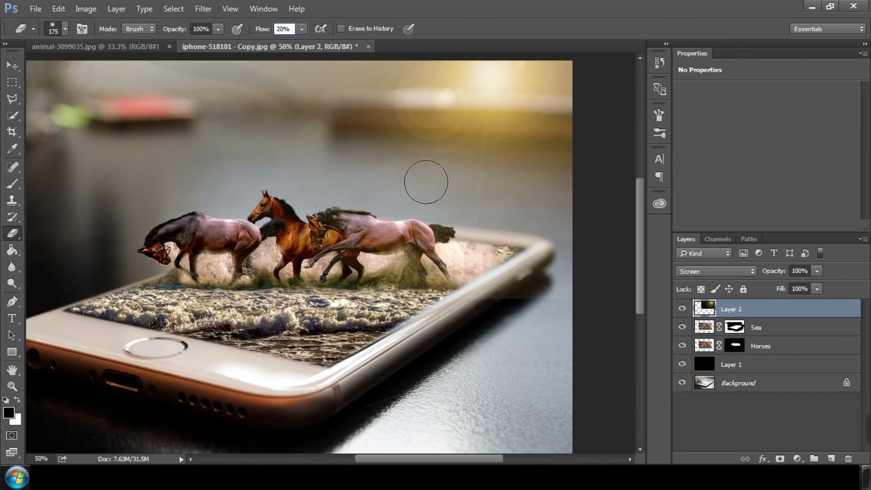
key("Return")
mouse_move(502, 299)
left_mouse_down()
mouse_move(543, 286)
mouse_move(486, 305)
mouse_move(529, 301)
mouse_move(503, 307)
left_mouse_up()
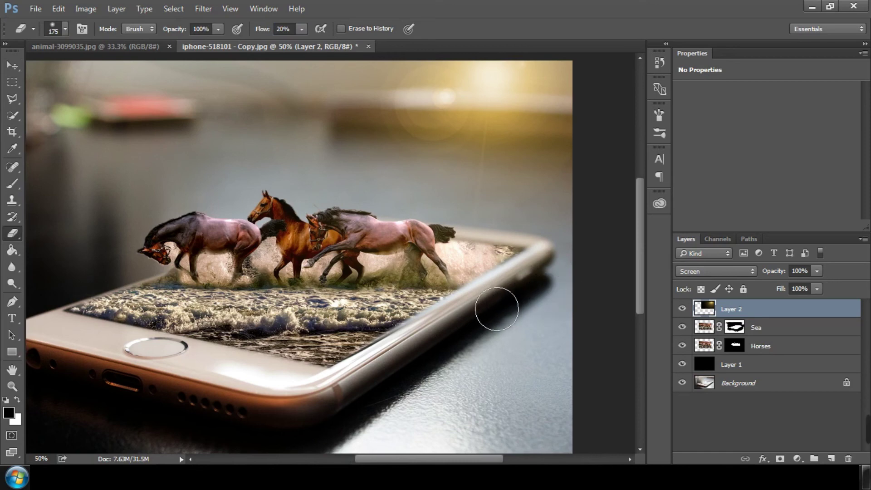
left_click_drag(427, 345, 497, 362)
key("ctrl+minus")
key("v")
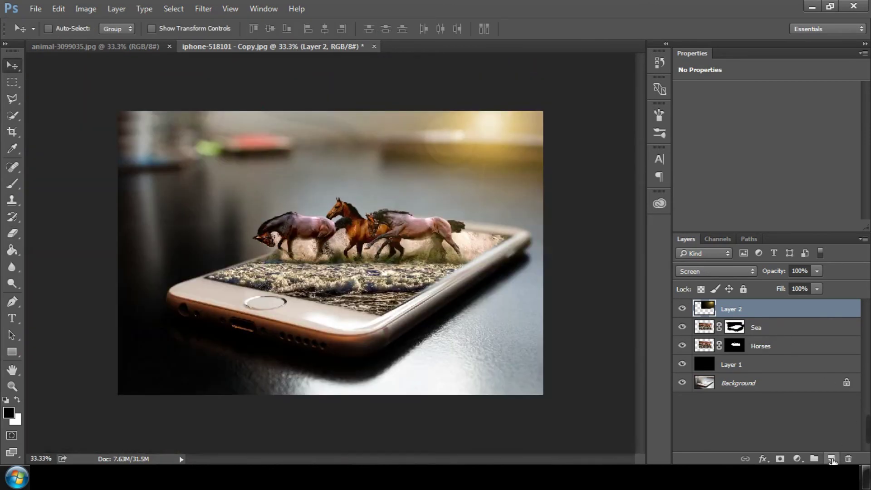
Step: Add a Curves adjustment layer above the Sea layer and clip it to Sea
left_click(797, 458)
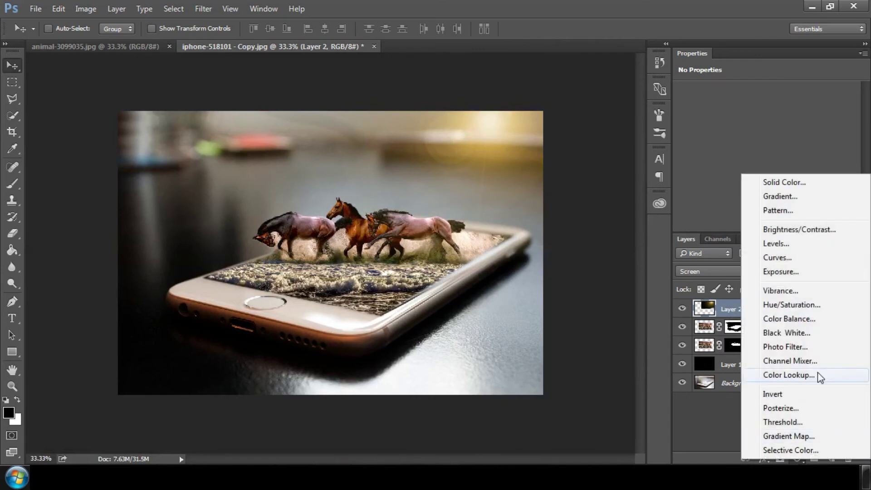
left_click(784, 260)
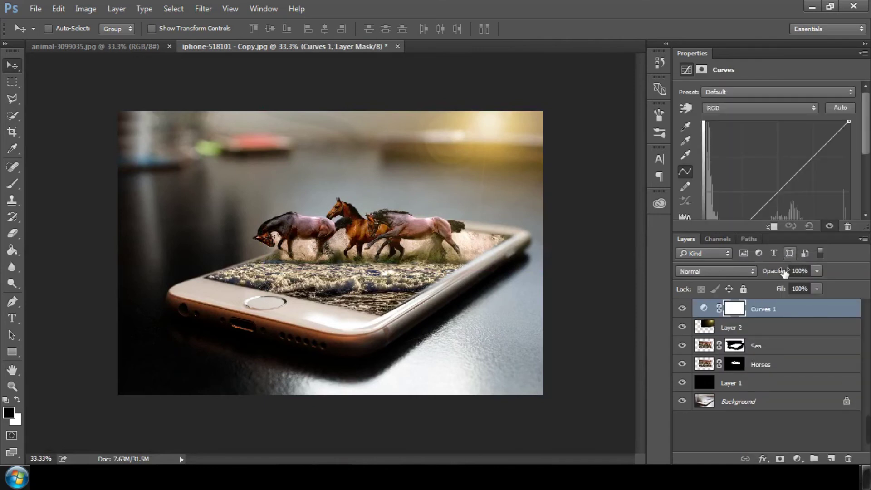
left_click_drag(766, 311, 764, 333)
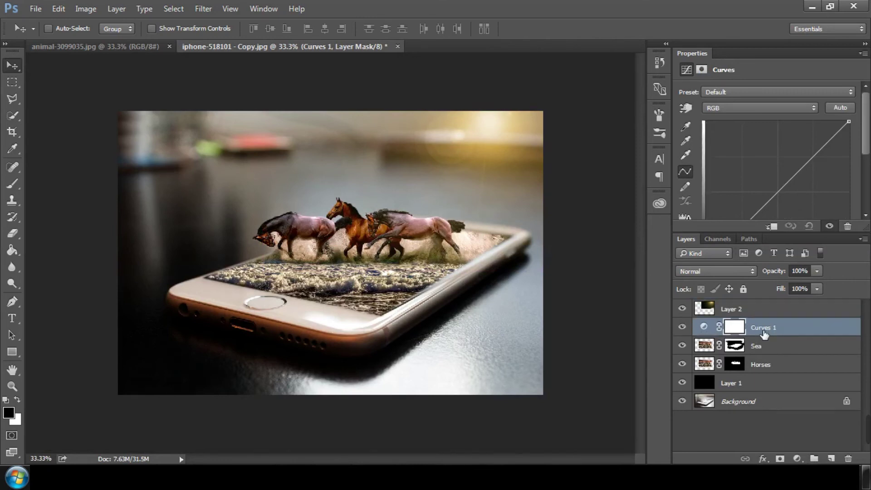
left_click(772, 226)
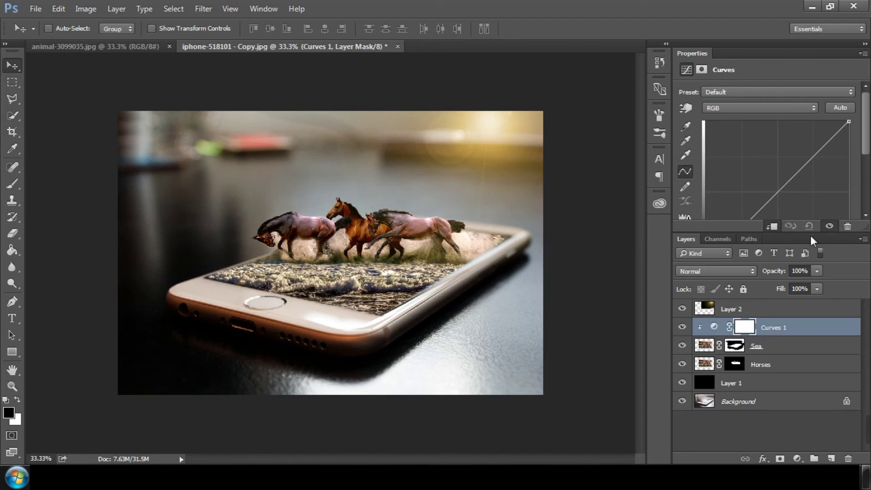
Step: Shape the Curves 1 curve, pulling in the white point and steepening it for more contrast
left_click_drag(811, 233, 810, 288)
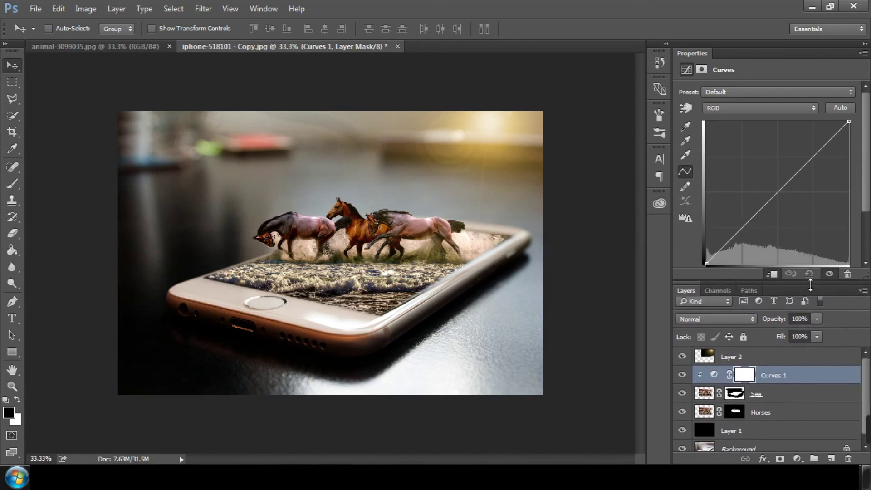
left_click_drag(848, 122, 838, 121)
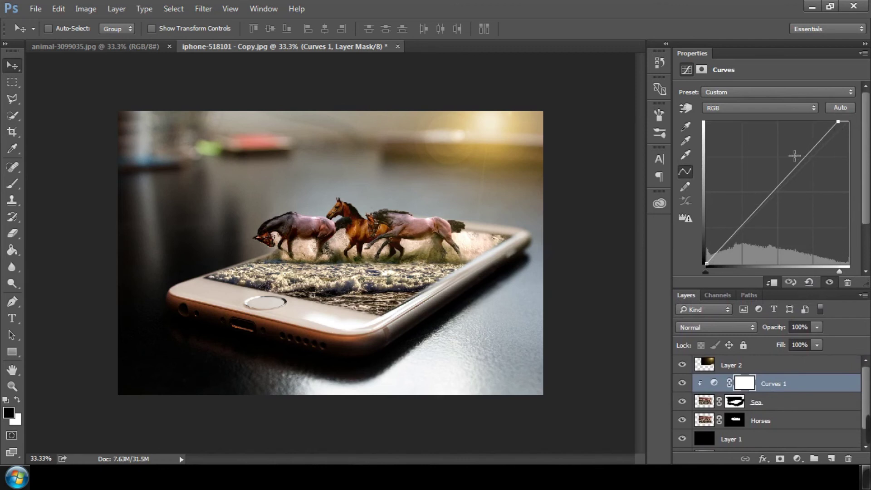
left_click_drag(801, 160, 795, 153)
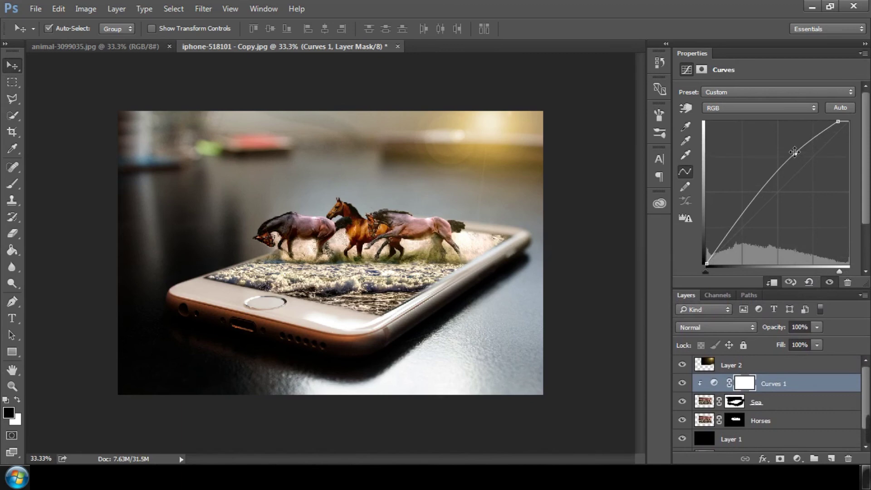
key("ctrl+0")
mouse_move(795, 152)
left_mouse_down()
mouse_move(808, 140)
mouse_move(818, 145)
left_mouse_up()
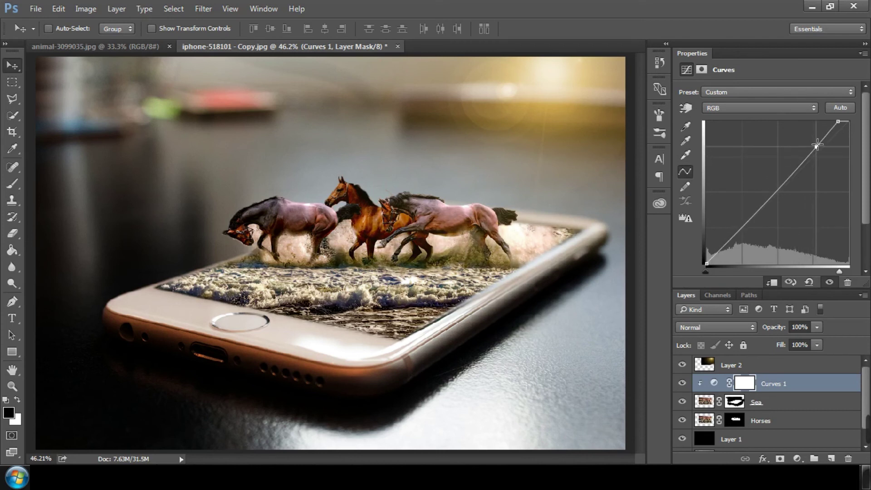
left_click_drag(817, 146, 821, 147)
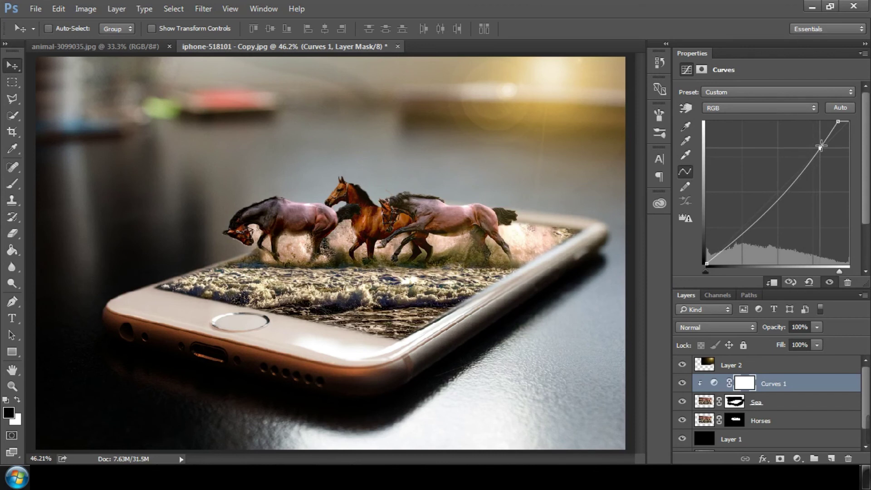
mouse_move(821, 146)
left_mouse_down()
mouse_move(821, 136)
mouse_move(830, 139)
left_mouse_up()
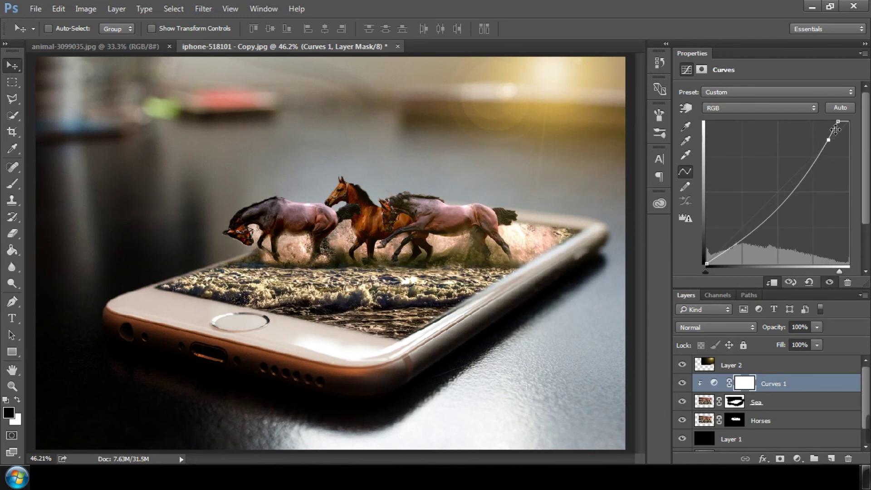
left_click_drag(838, 122, 841, 122)
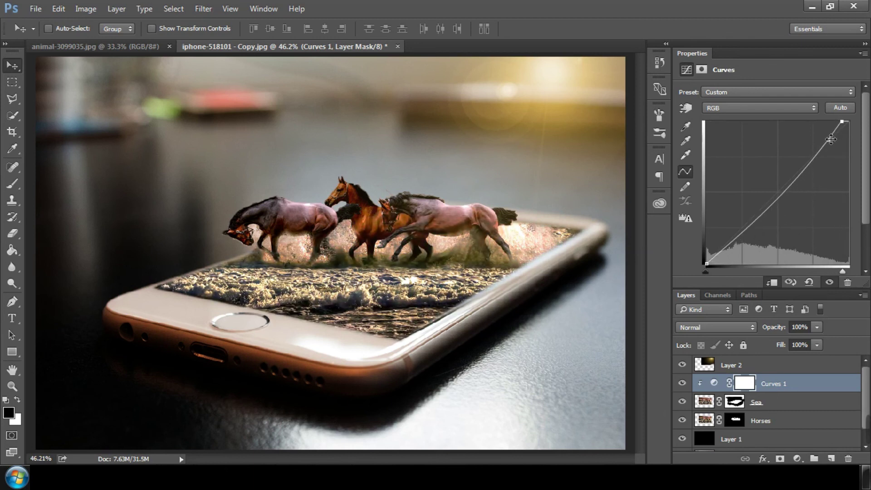
left_click_drag(829, 140, 830, 141)
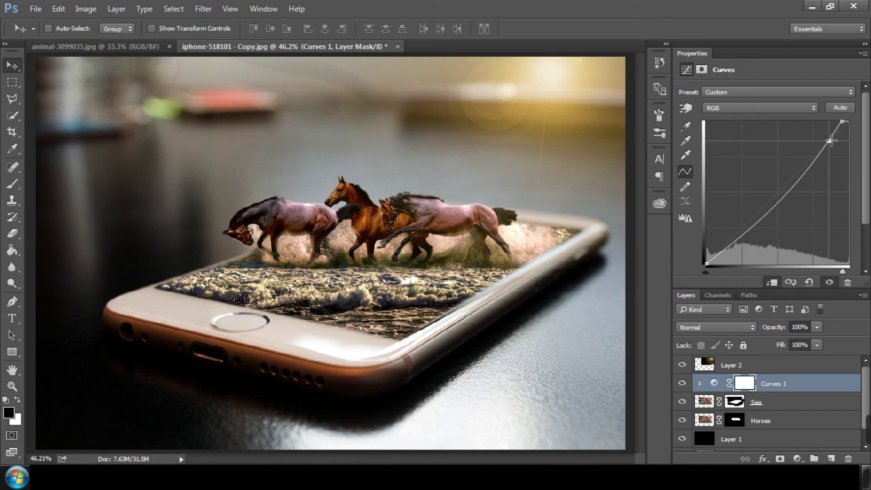
Step: Toggle Curves 1 off and on twice to compare, leaving it visible
key("ctrl+minus")
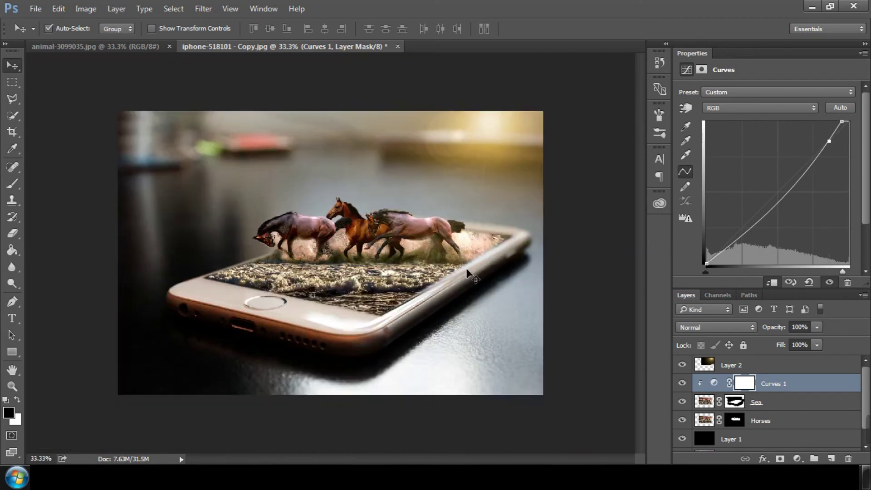
left_click(682, 384)
left_click(682, 383)
left_click(681, 384)
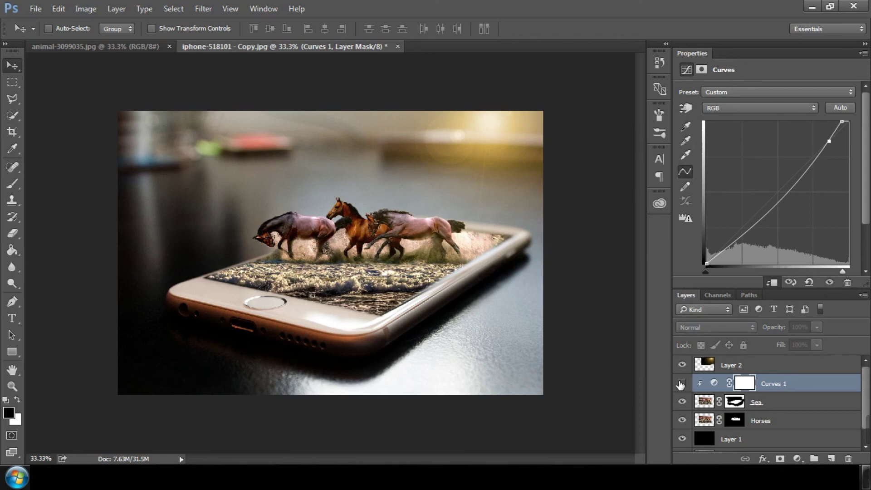
left_click(682, 384)
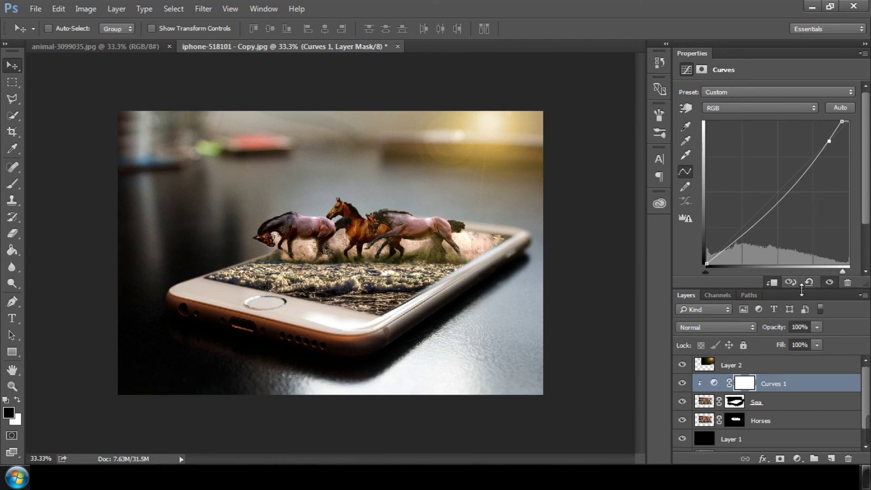
left_click_drag(801, 289, 801, 263)
left_click(748, 440)
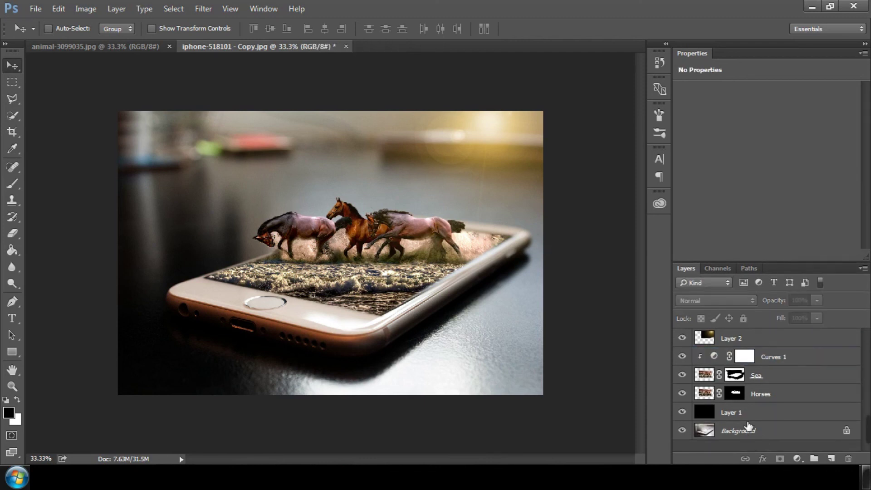
Step: Add a Color Balance layer with midtones Cyan-Red -24, Magenta-Green +51, Yellow-Blue +20
left_click(798, 459)
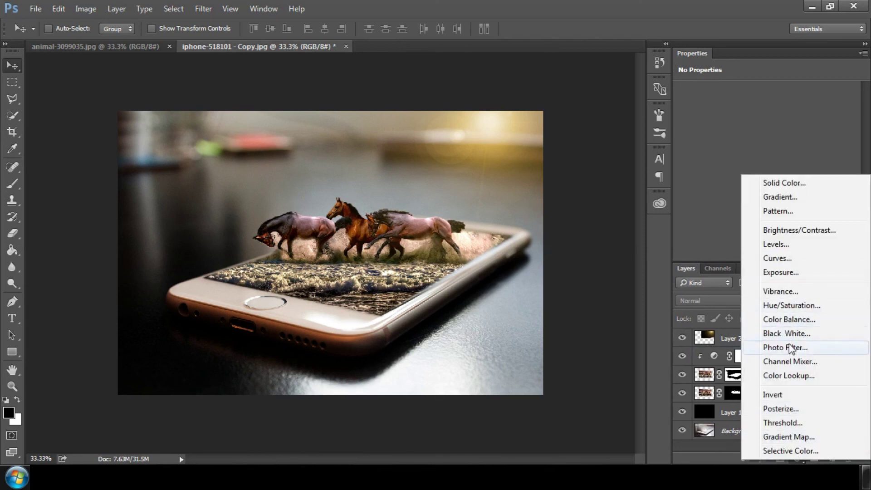
left_click(787, 320)
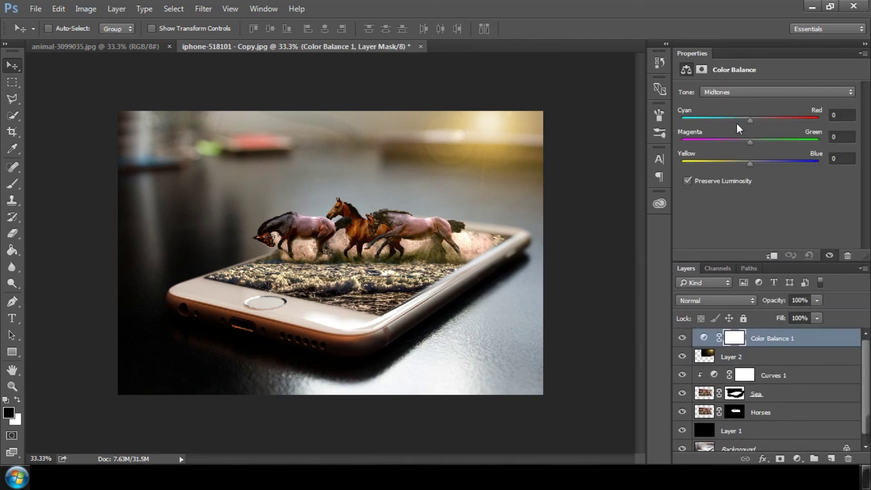
left_click_drag(750, 120, 744, 121)
left_click_drag(751, 142, 770, 142)
mouse_move(750, 164)
left_mouse_down()
mouse_move(774, 162)
mouse_move(784, 142)
mouse_move(767, 163)
left_mouse_up()
left_click(768, 142)
left_click_drag(744, 121, 743, 123)
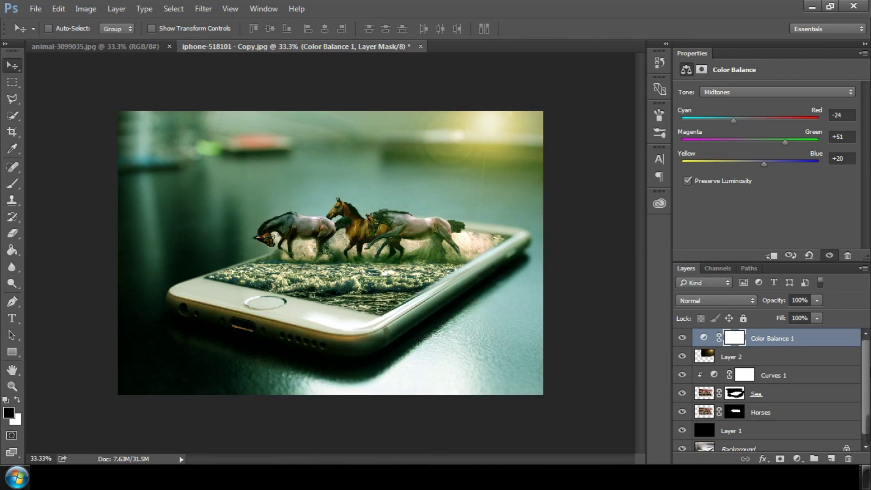
scroll(868, 373, "down", 1)
left_click(800, 441)
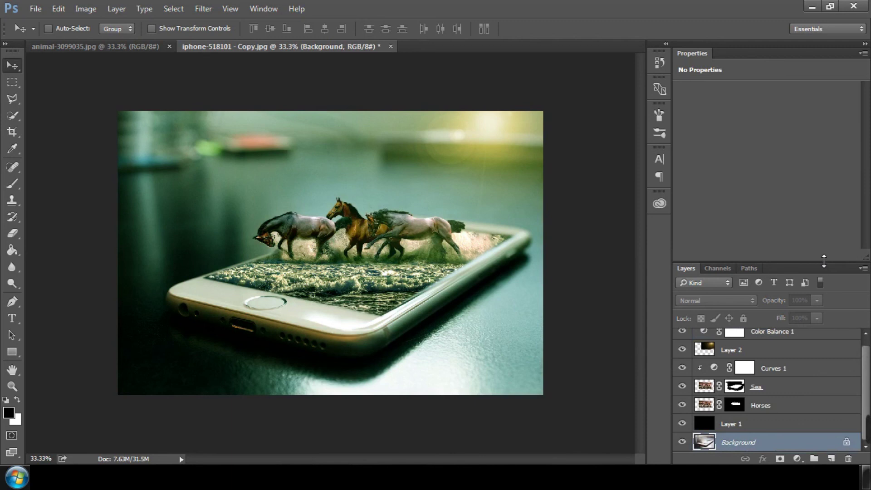
Step: Stamp all visible layers into a new Layer 3 above Color Balance 1
left_click_drag(824, 263, 820, 163)
left_click(778, 277)
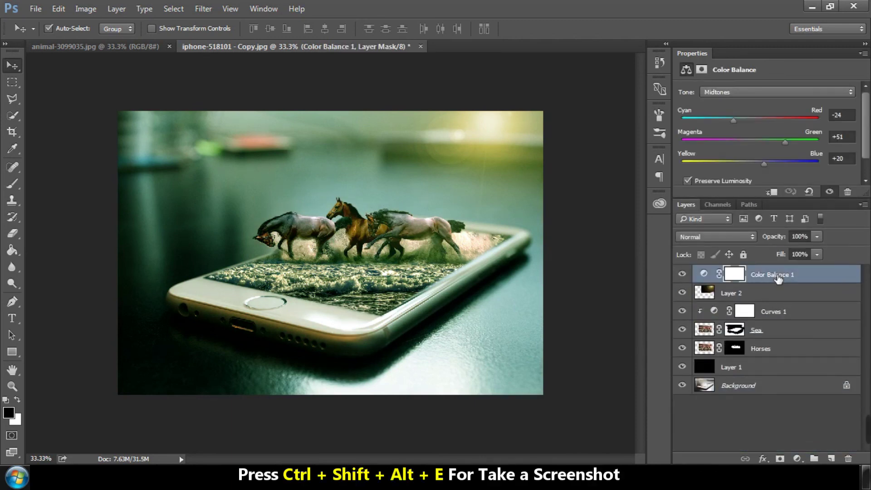
key("ctrl+shift+alt+e")
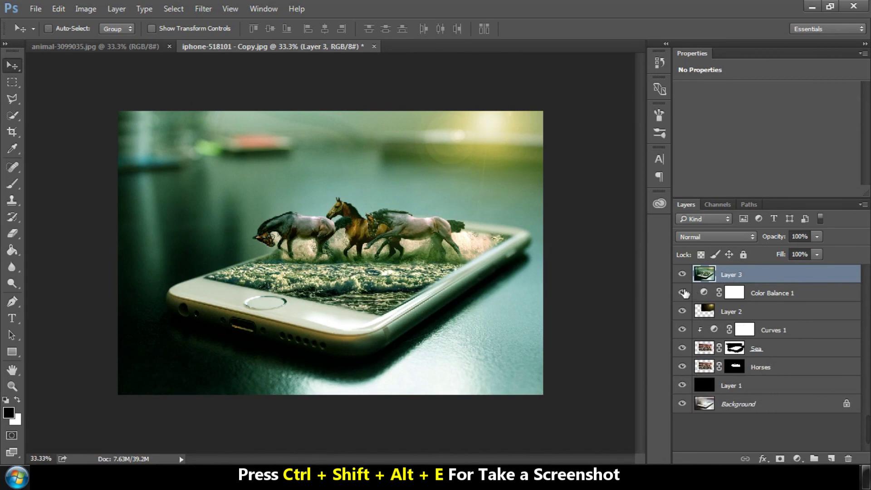
Step: Hide the layers beneath Layer 3 and toggle Layer 3 to compare with the original photo
left_click_drag(683, 294, 684, 373)
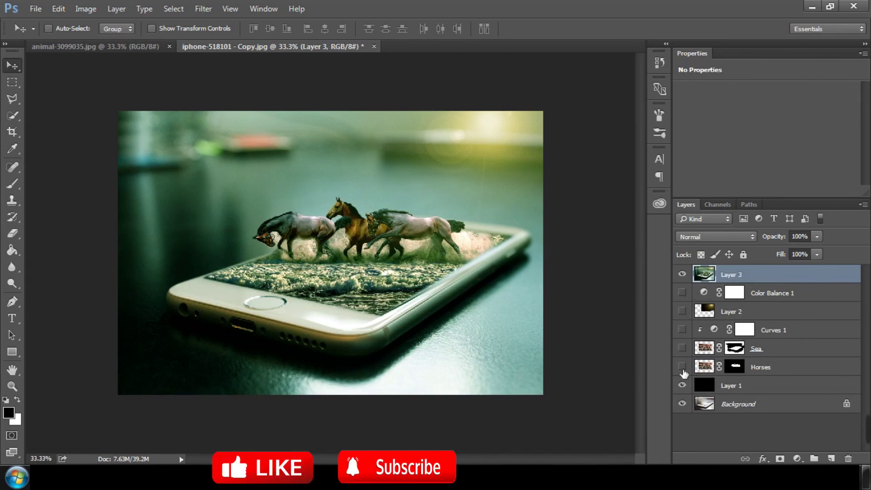
left_click(682, 385)
left_click(682, 274)
left_click(682, 274)
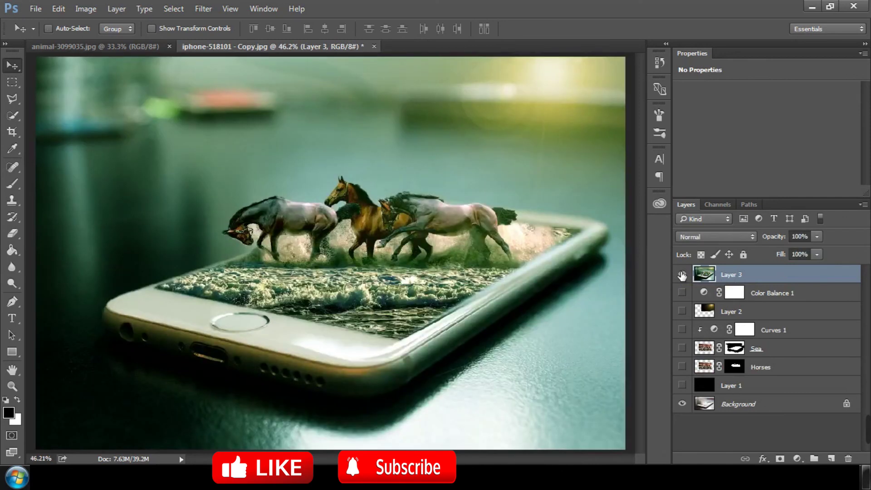
left_click(682, 274)
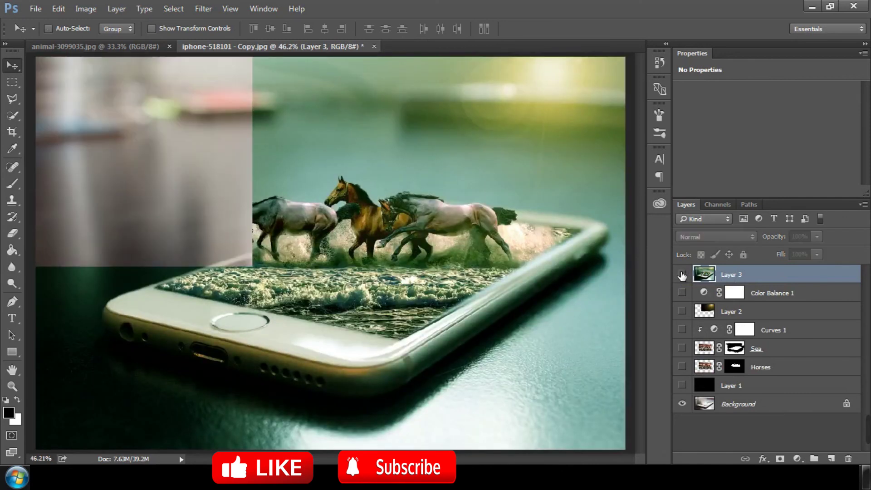
left_click(682, 275)
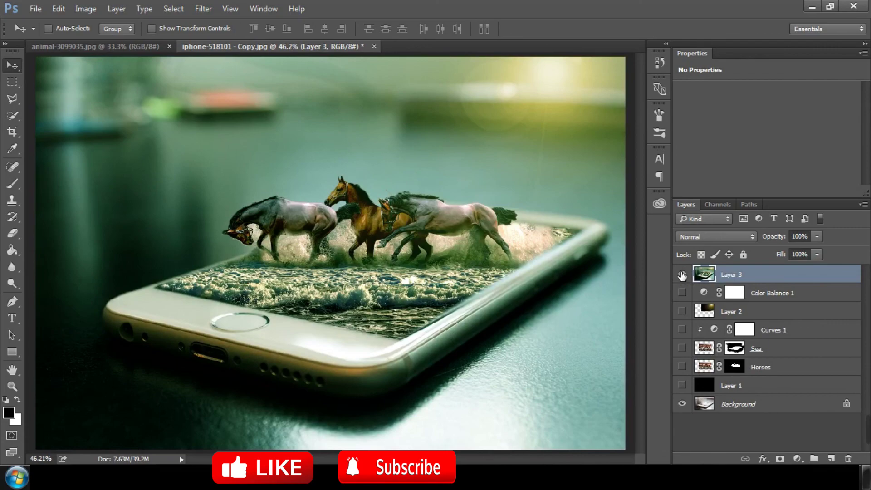